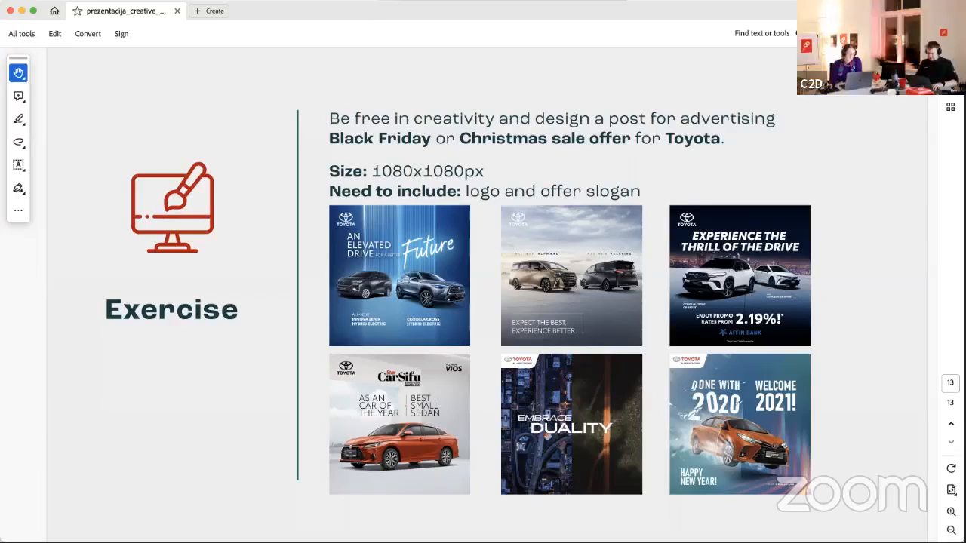
- Switch to Figma and browse the campaign file's reference posts, car photos and empty frames on the canvas
key("super+Tab")
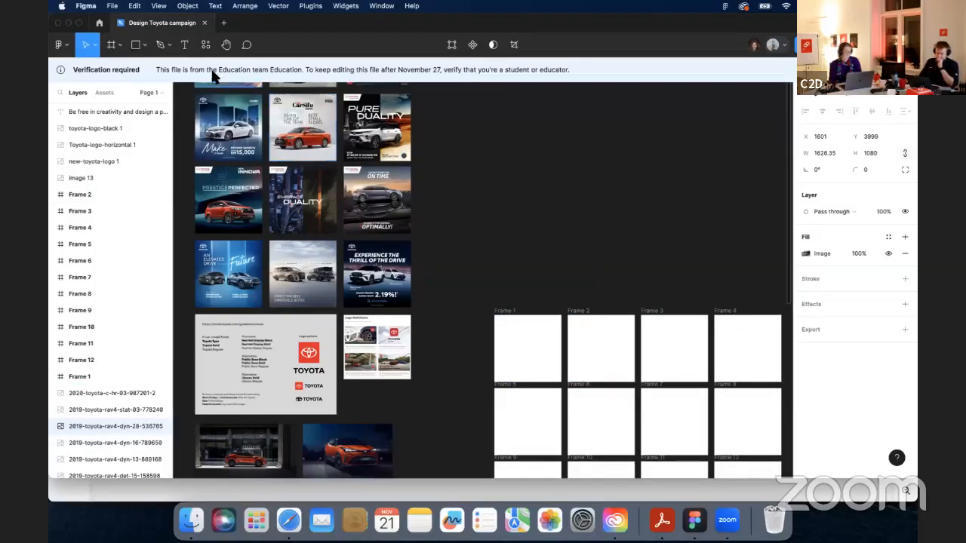
left_click(226, 45)
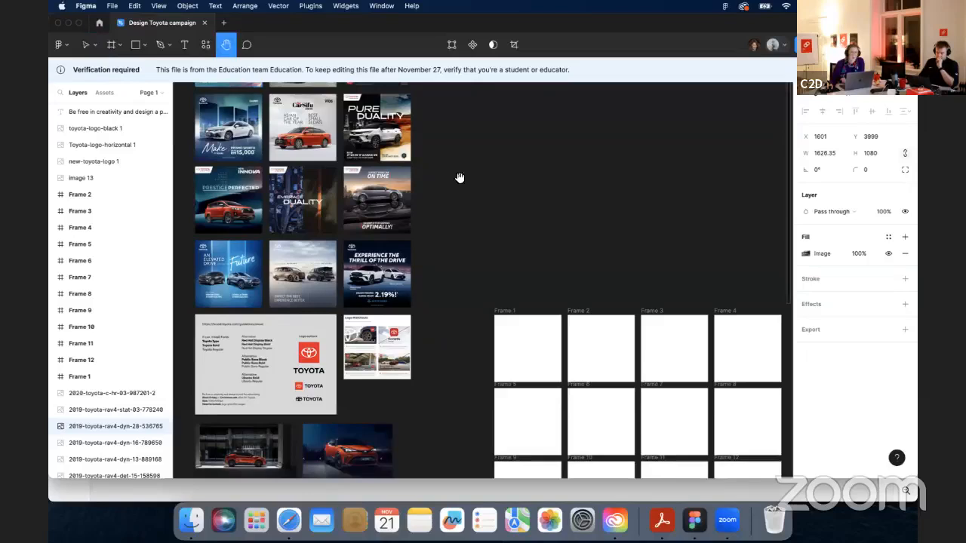
left_click_drag(633, 254, 611, 117)
left_click_drag(593, 148, 595, 133)
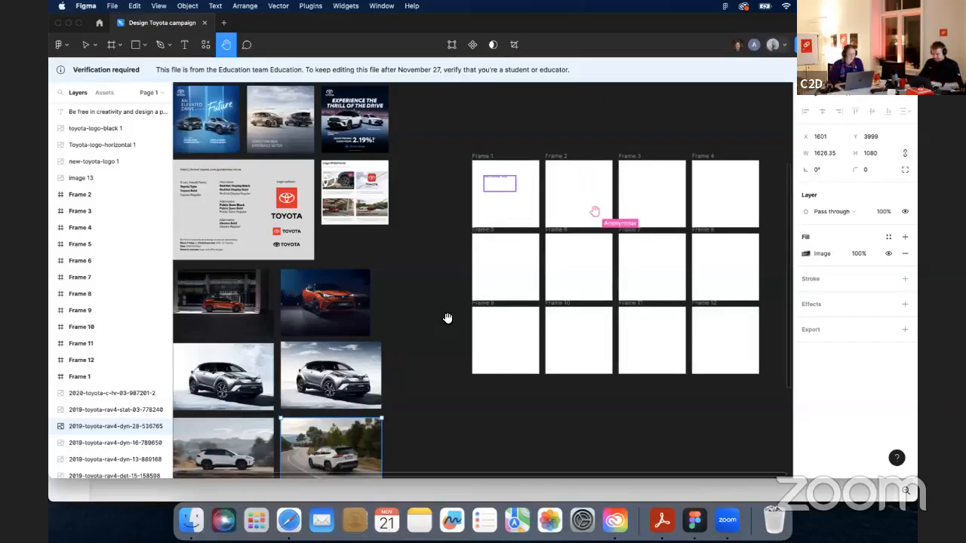
scroll(445, 316, "down", 3)
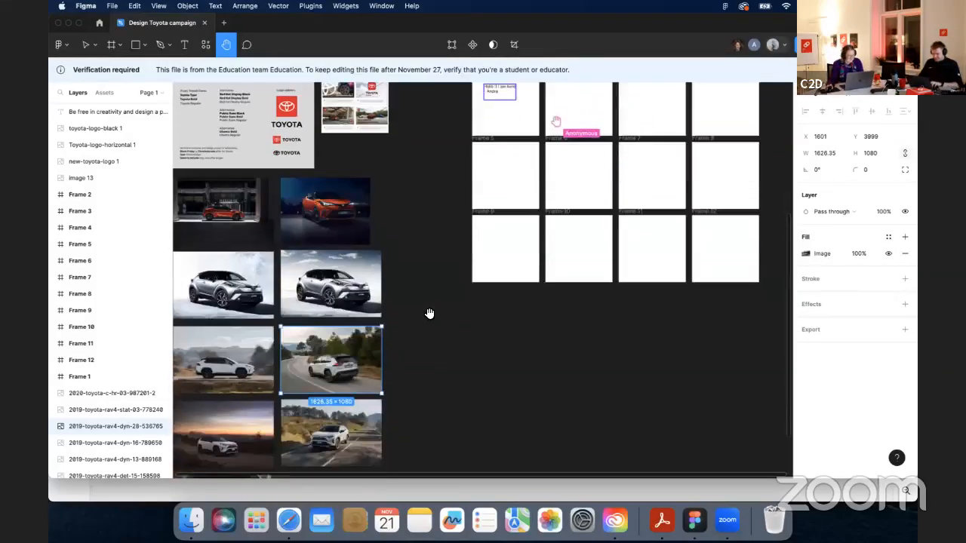
scroll(427, 311, "up", 3)
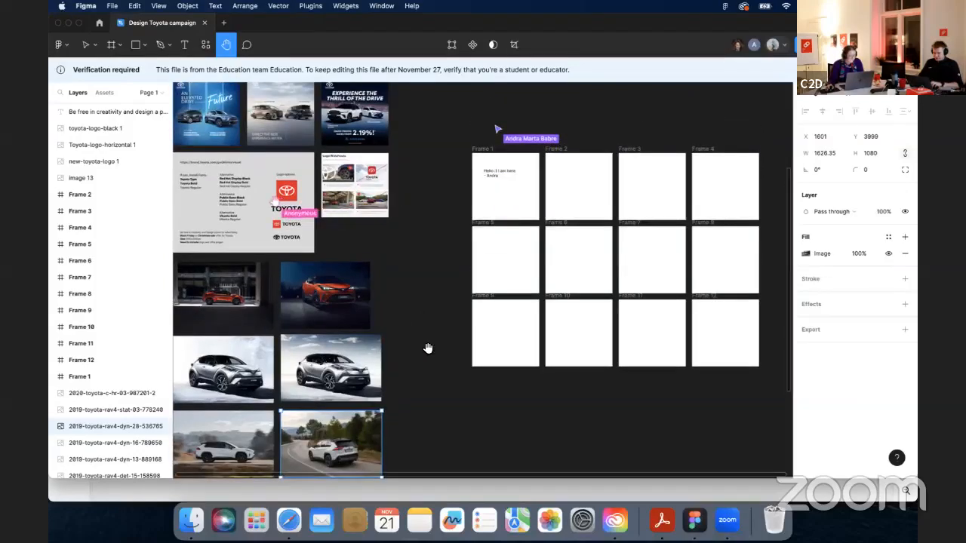
scroll(427, 347, "down", 3)
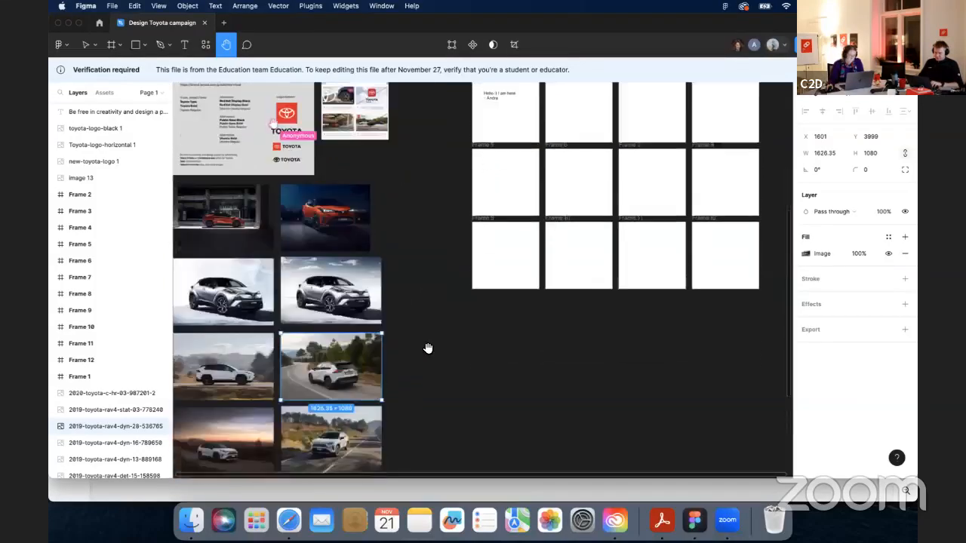
scroll(427, 348, "down", 2)
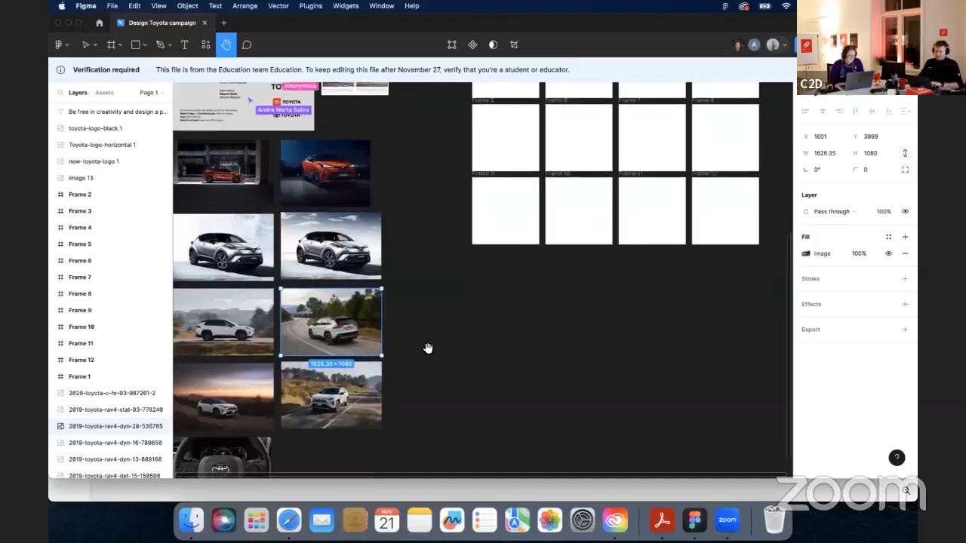
scroll(427, 347, "up", 2)
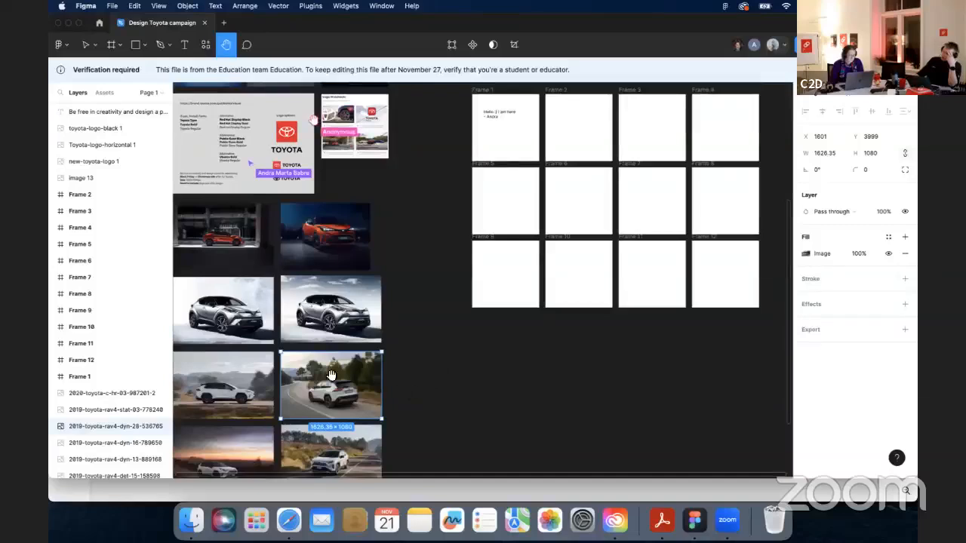
key("v")
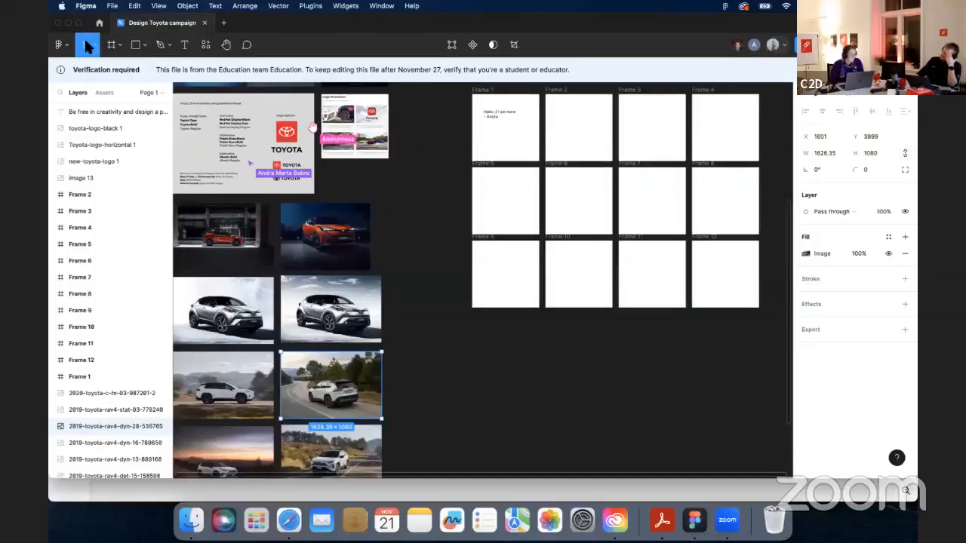
left_click(446, 398)
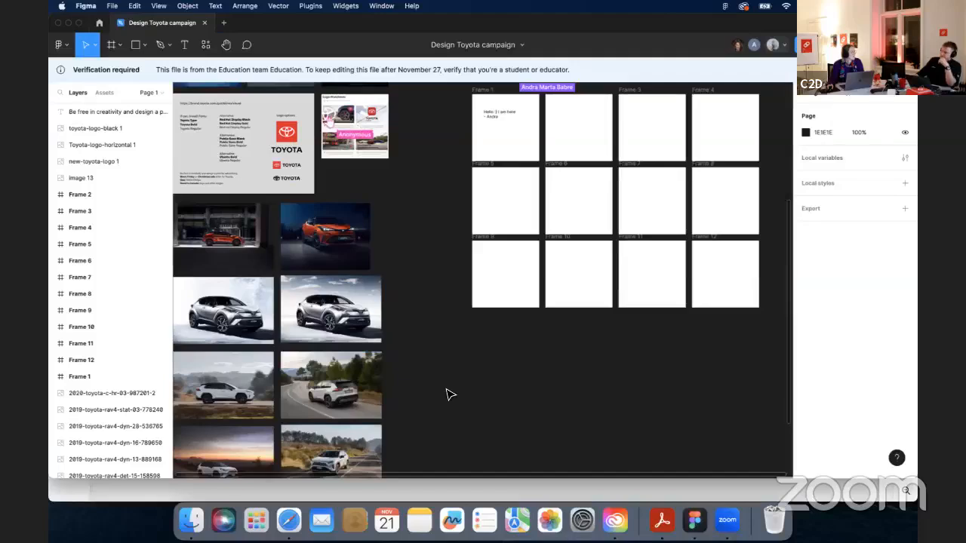
- Place a duplicate of the silver C-HR photo in Frame 9, sized 1080 × 720 along the frame's bottom
left_click(223, 309)
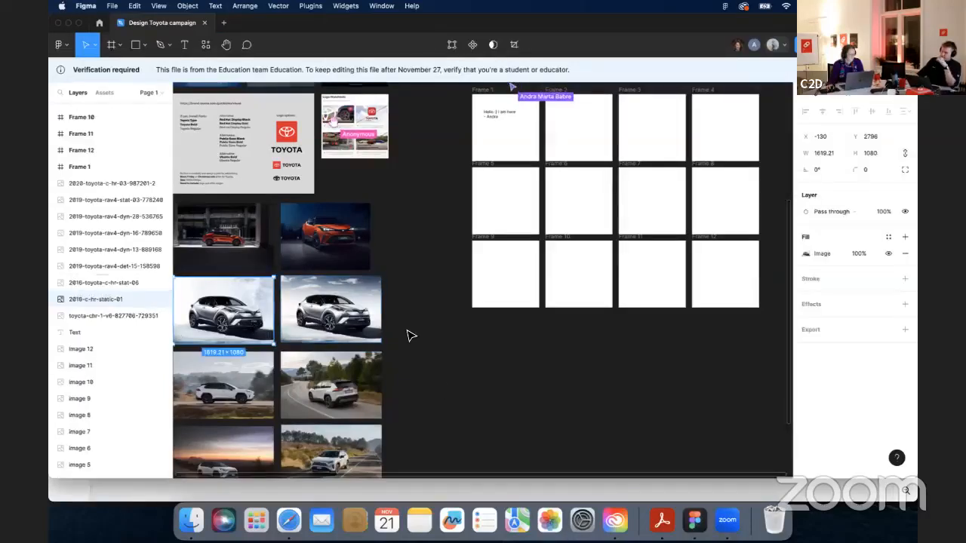
scroll(410, 334, "down", 3)
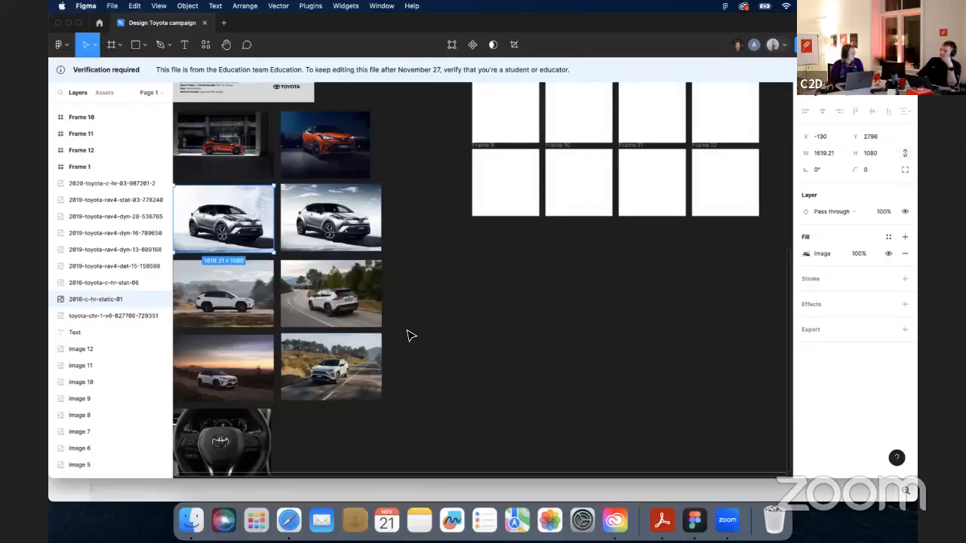
key("super+d")
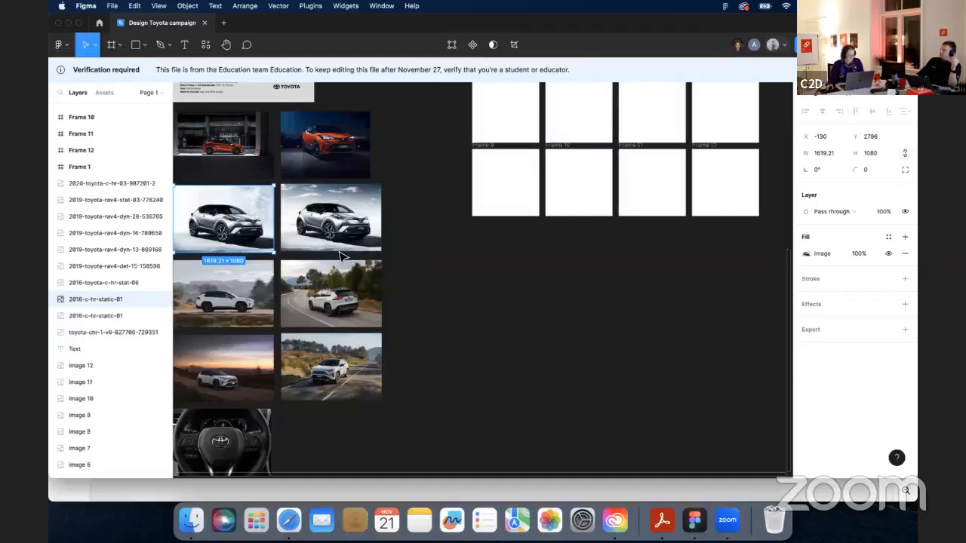
left_click_drag(264, 231, 564, 276)
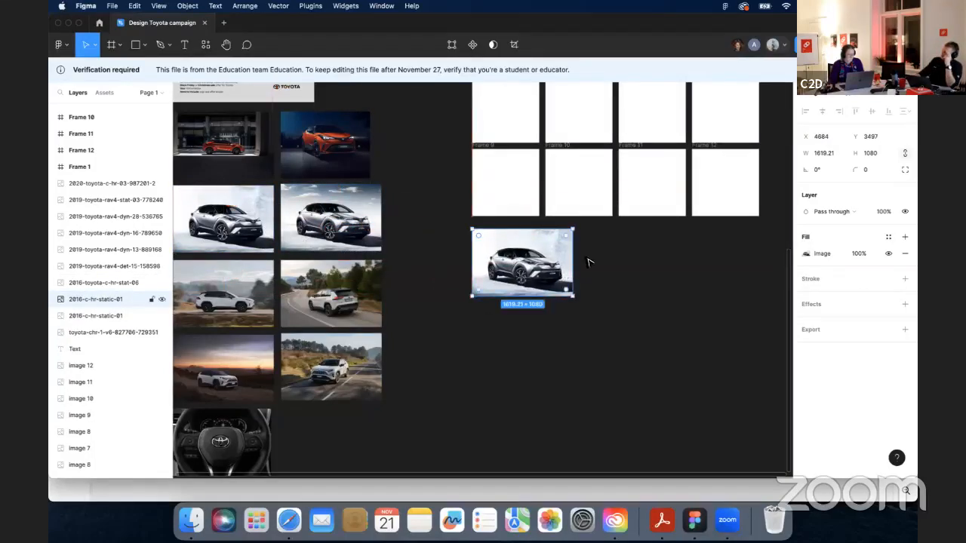
left_click_drag(612, 257, 510, 364)
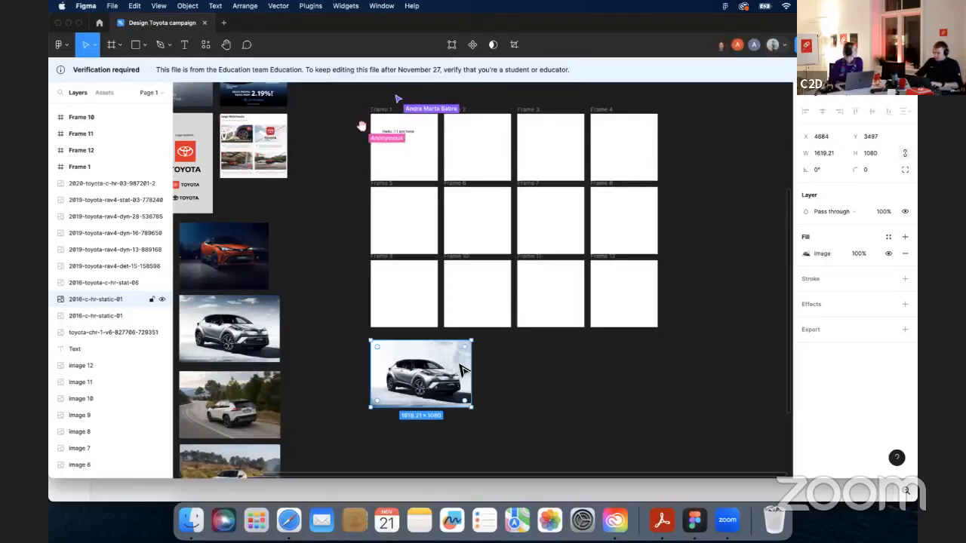
left_click_drag(461, 357, 430, 289)
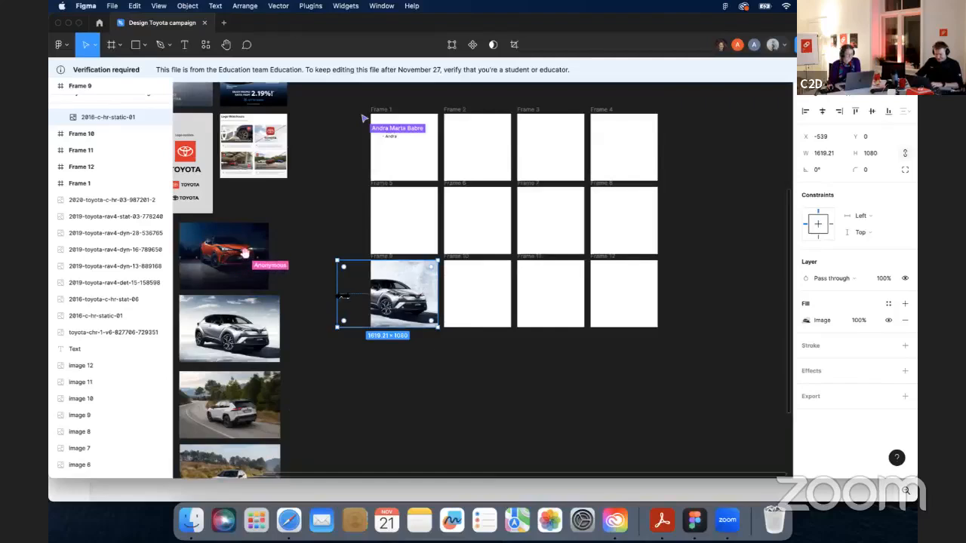
left_click_drag(341, 296, 372, 293)
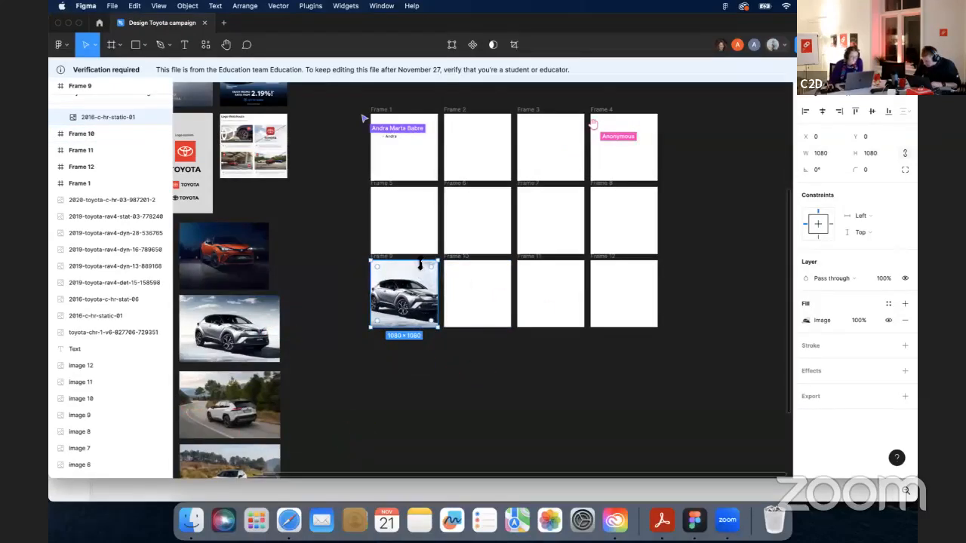
left_click_drag(419, 264, 418, 283)
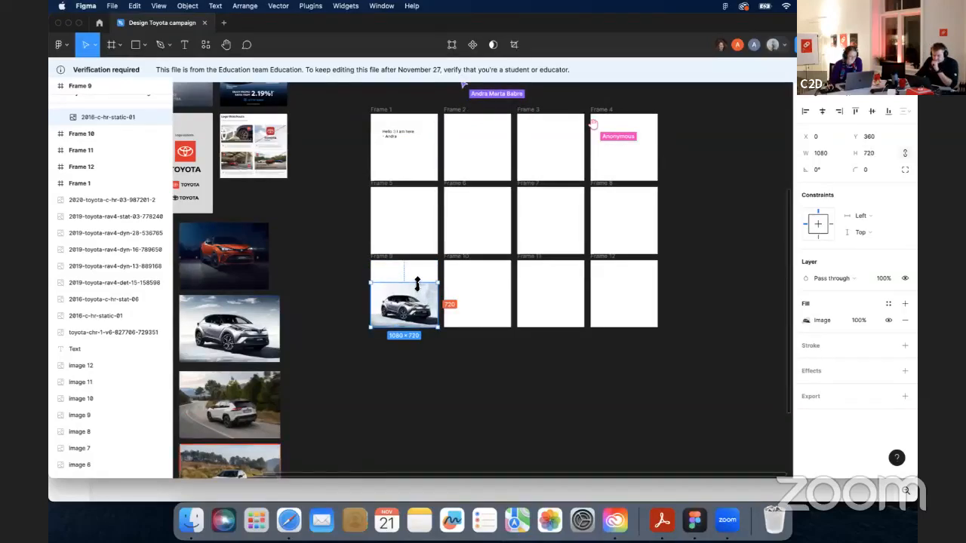
- Copy the black Toyota logo and place the copy in Frame 9's top-left corner
left_click(324, 236)
left_click(190, 201)
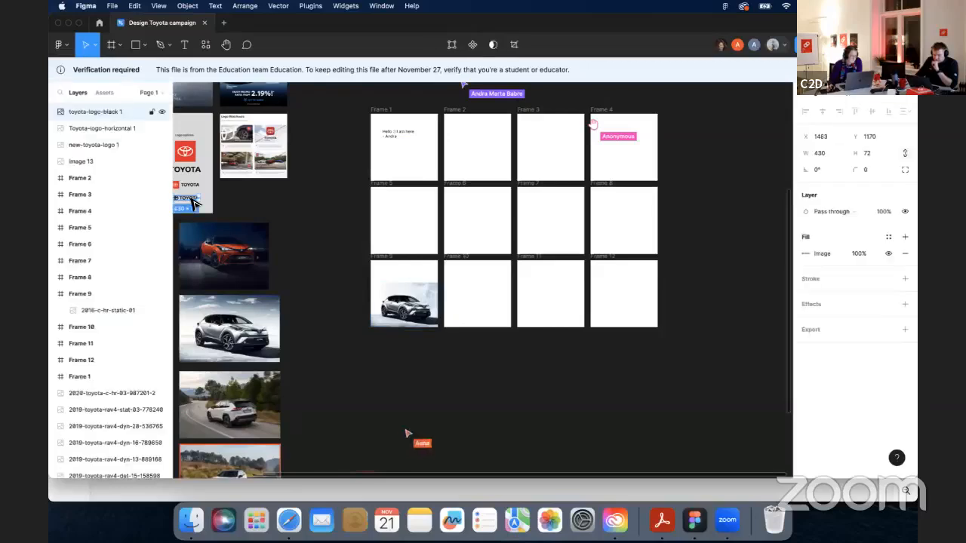
key("super+c")
key("super+v")
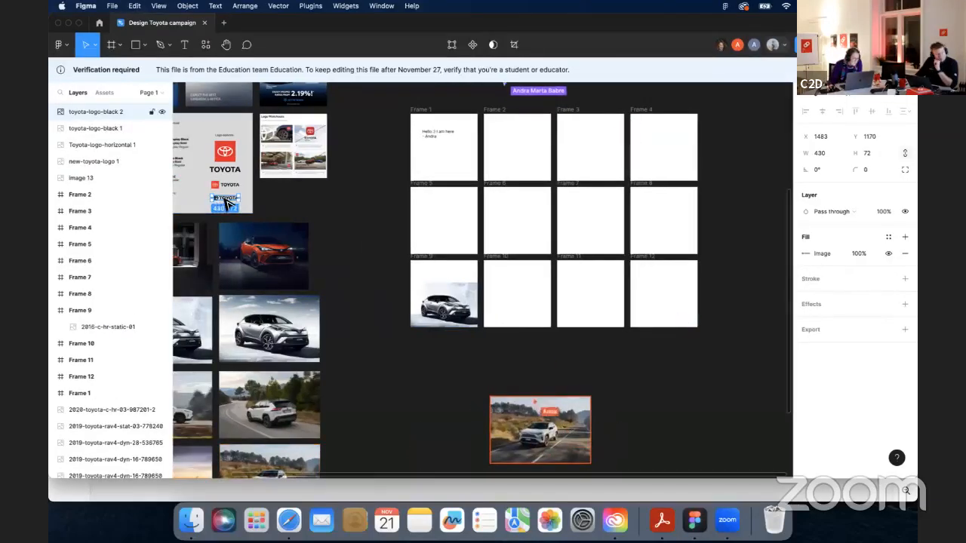
left_click_drag(233, 206, 426, 267)
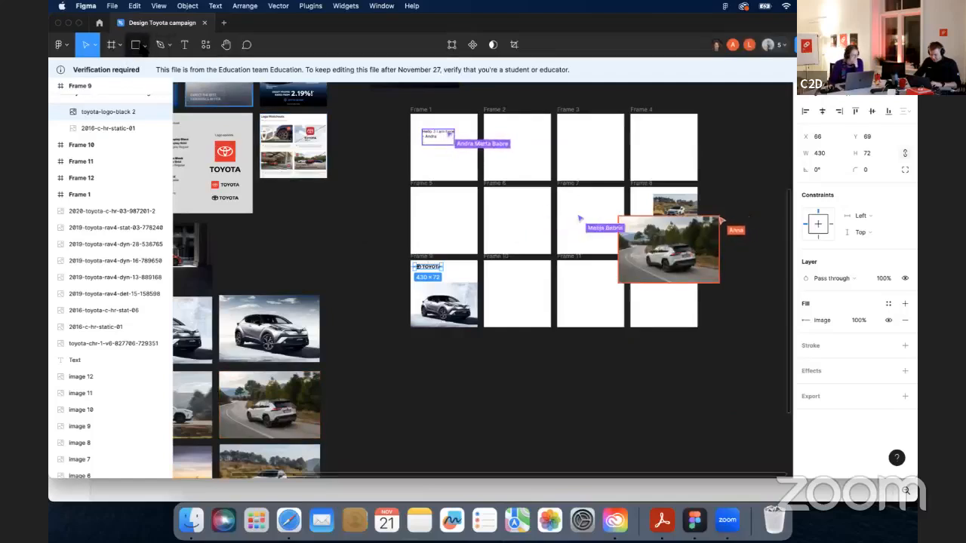
- Draw a rectangle about 497 × 466 at the top of Frame 9, right of the logo
left_click(135, 44)
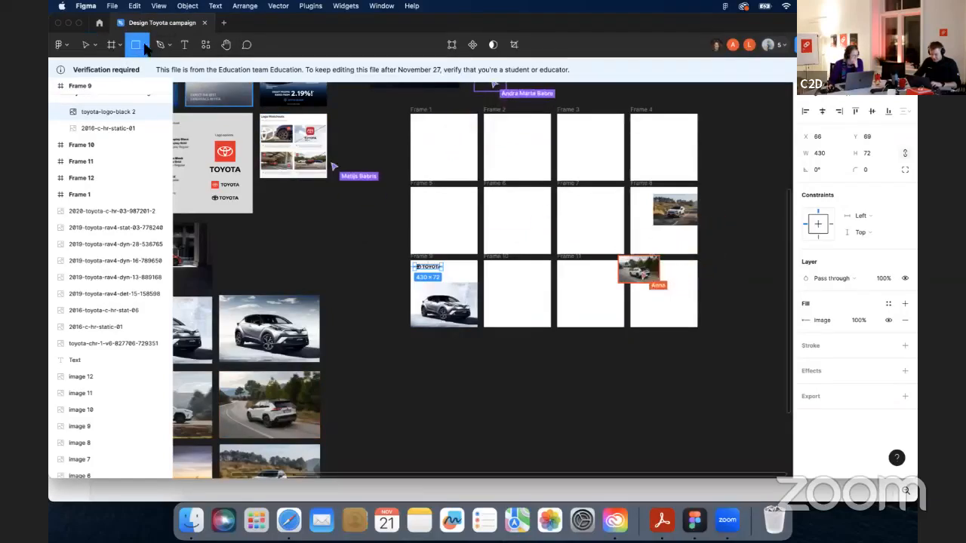
left_click(145, 46)
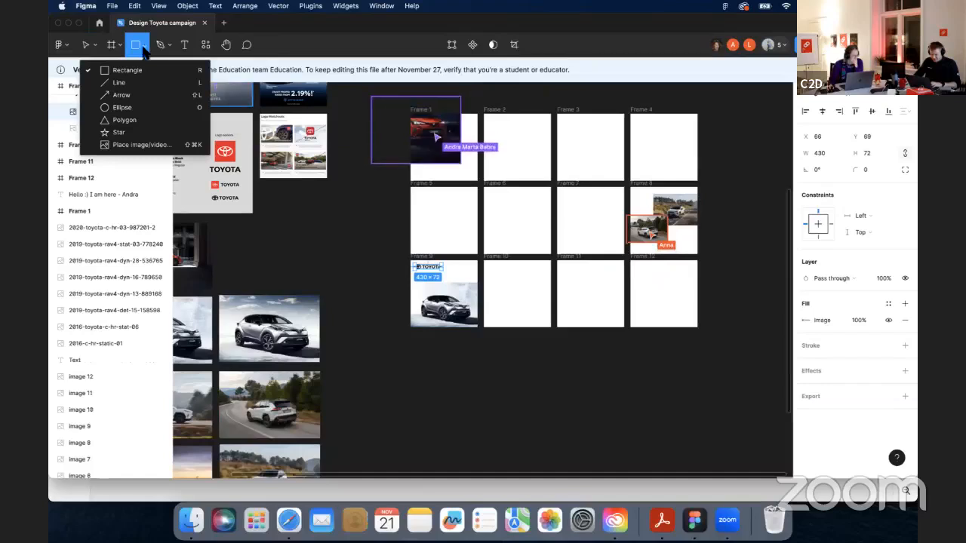
left_click(140, 70)
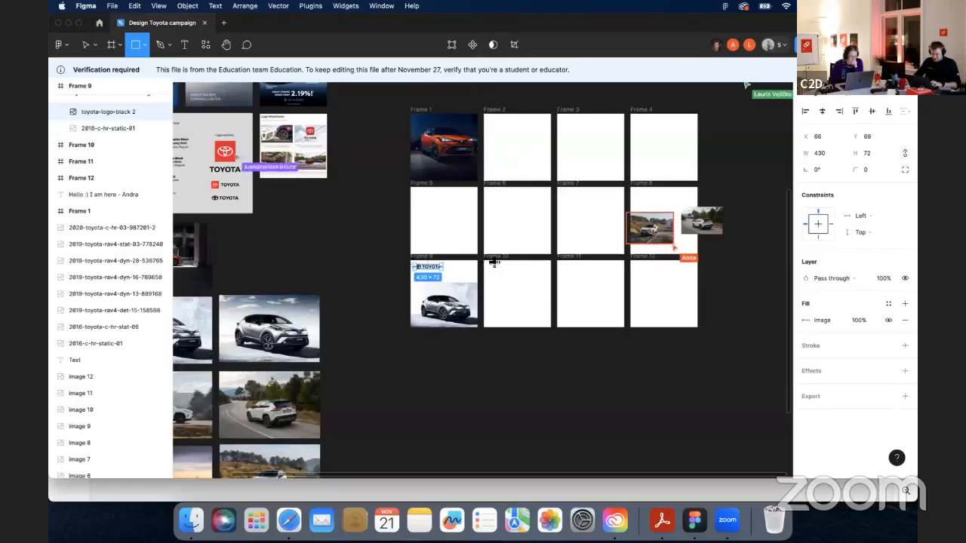
left_click_drag(478, 260, 450, 292)
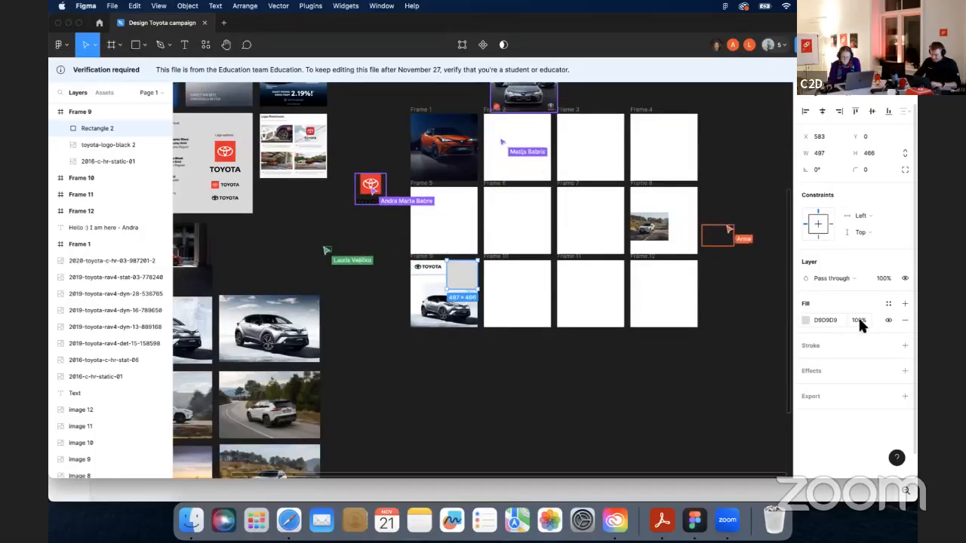
- Add drop shadow, export and stroke properties to the rectangle
left_click(860, 374)
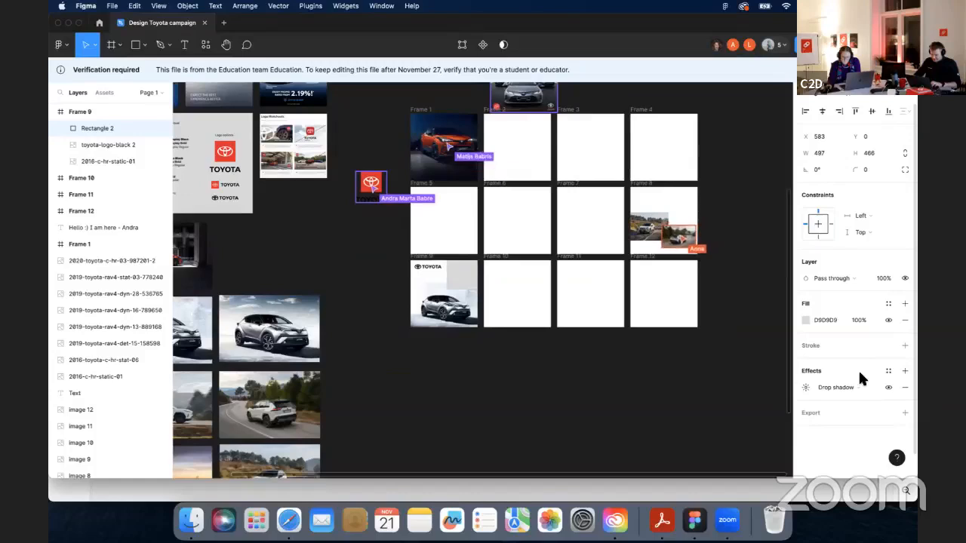
left_click(829, 412)
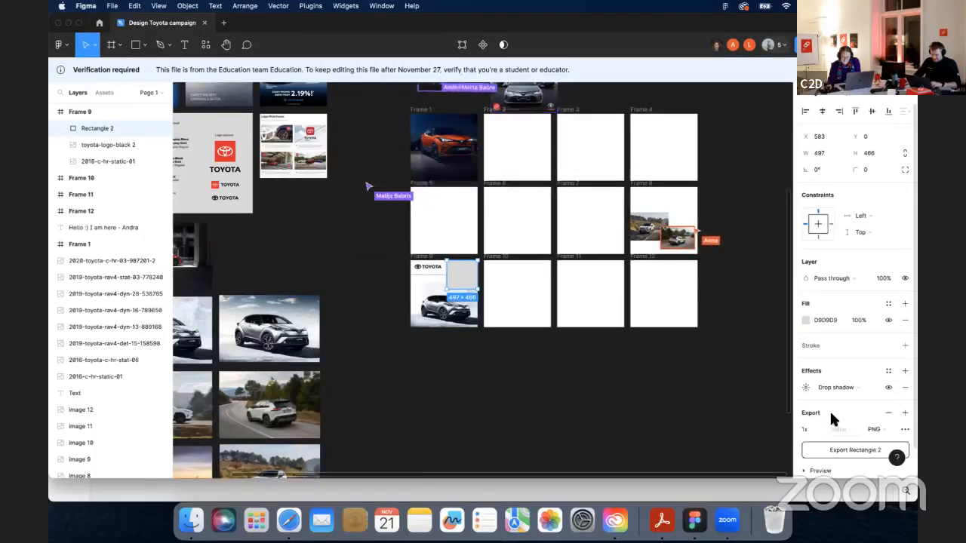
left_click(845, 341)
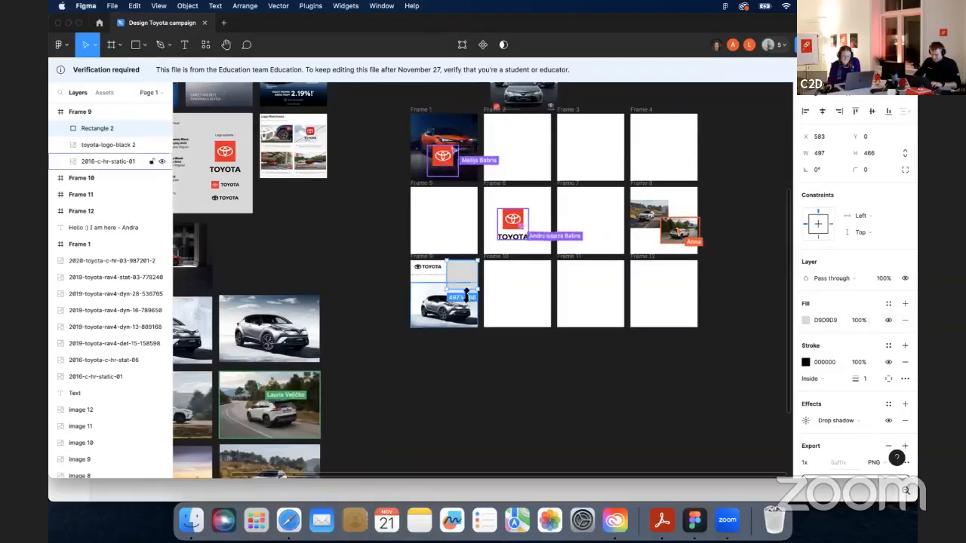
- Stretch the rectangle to span the full 1080 px width across the top of Frame 9
left_click(433, 273)
left_click_drag(434, 273, 444, 314)
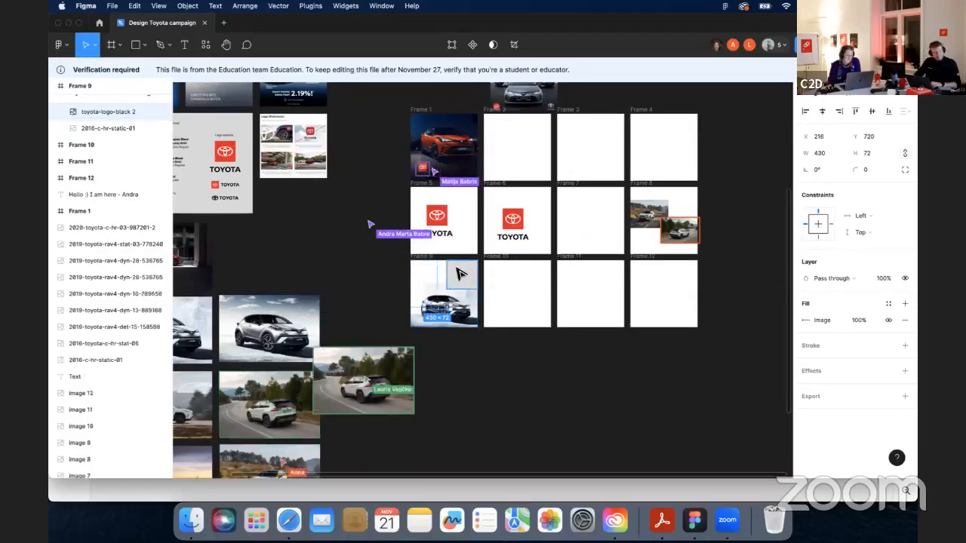
left_click(457, 274)
left_click_drag(446, 276, 415, 273)
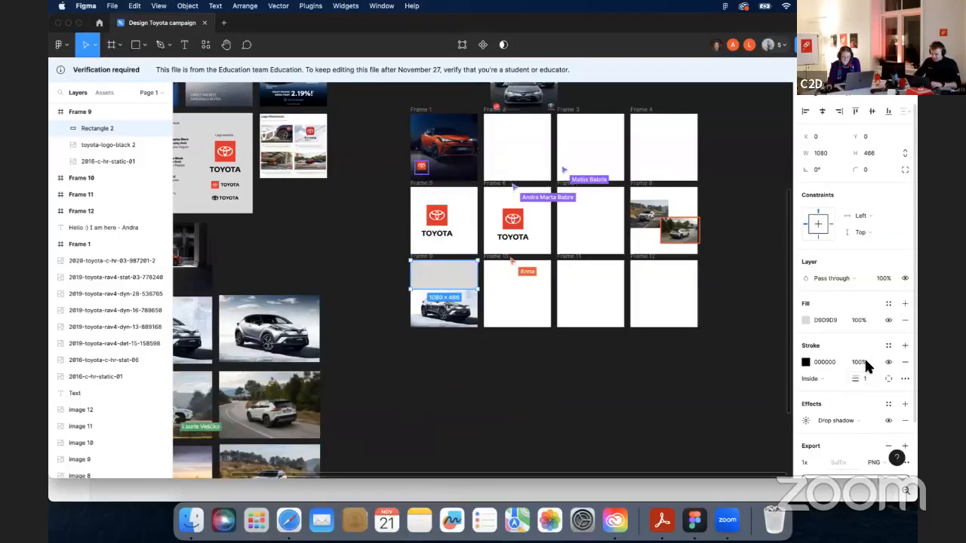
- Set the rectangle's stroke opacity to 0%
left_click(826, 362)
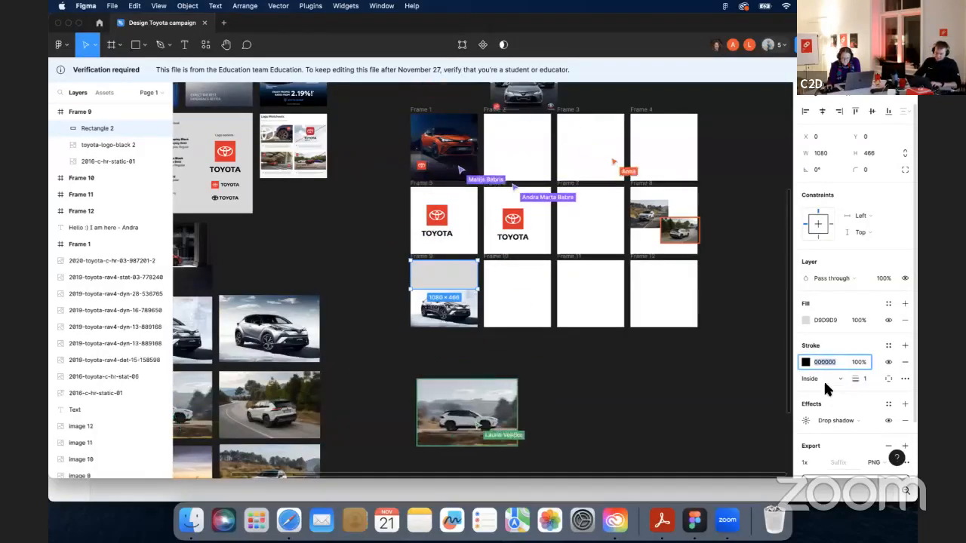
left_click(861, 362)
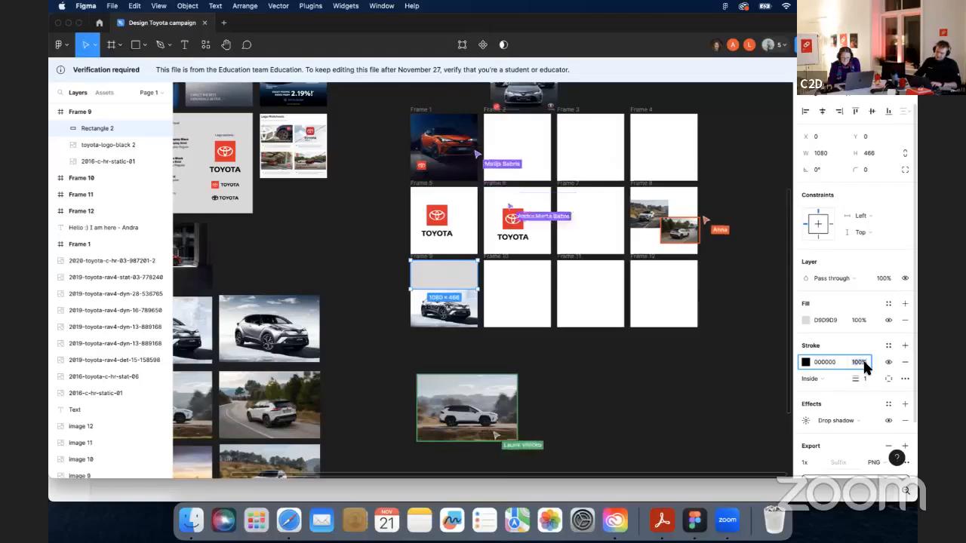
type("0")
key("Return")
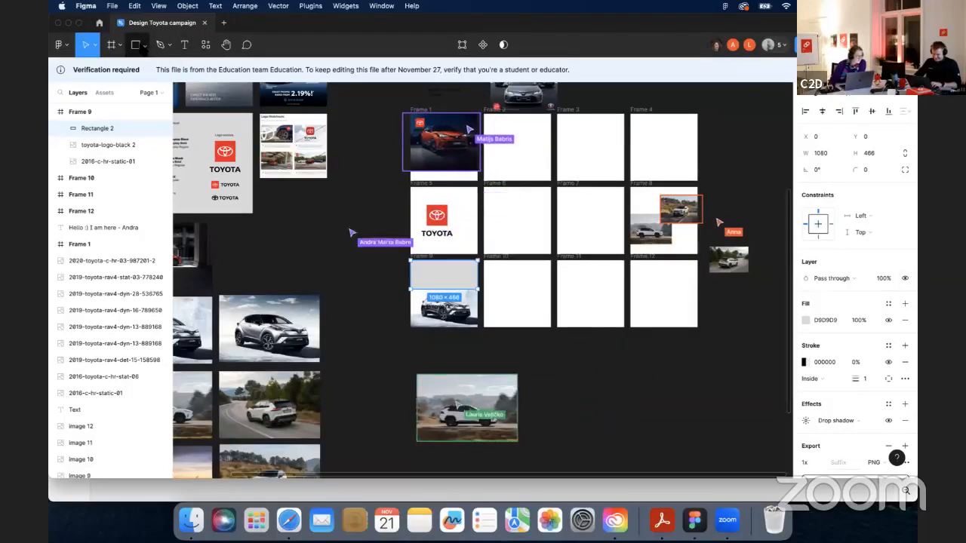
left_click(144, 44)
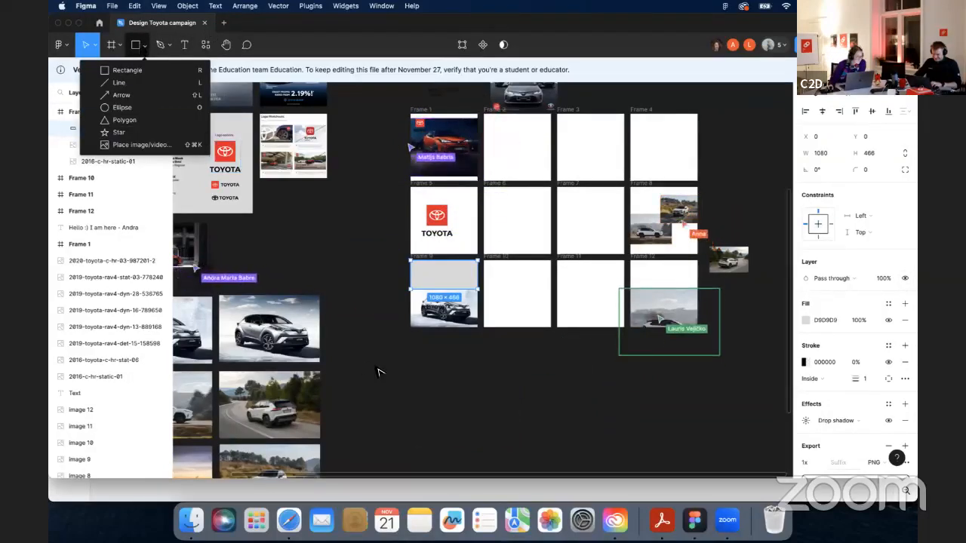
left_click(470, 276)
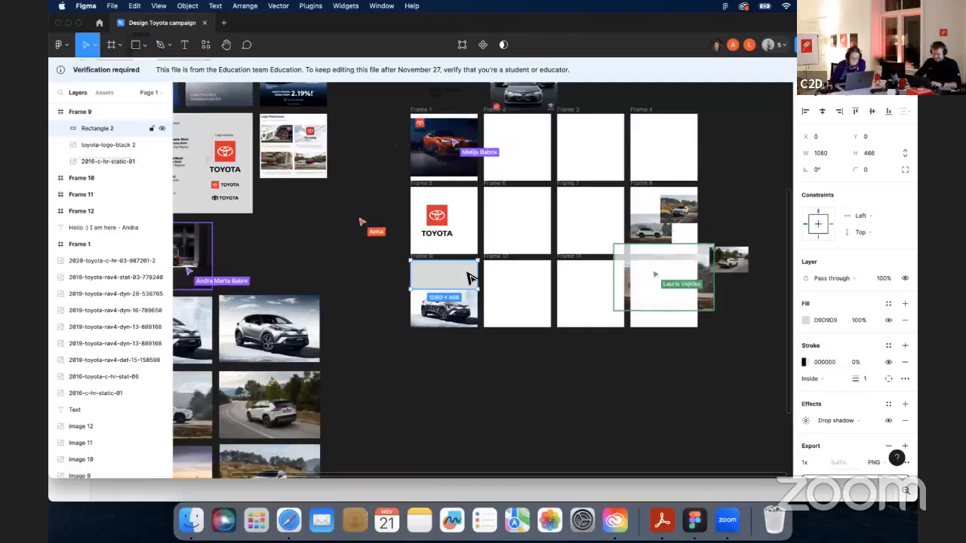
- Set the gray rectangle's layer opacity to 20%
left_click_drag(470, 277, 466, 274)
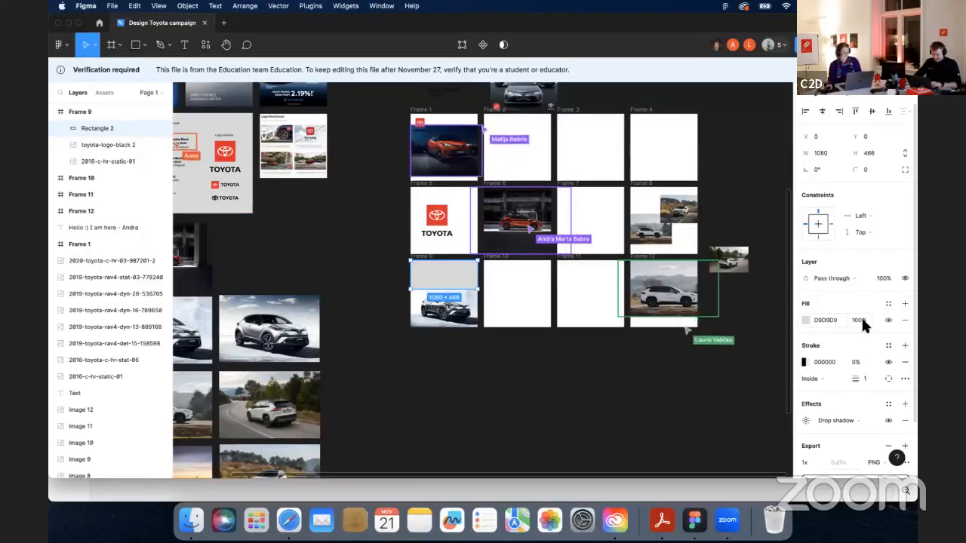
key("1")
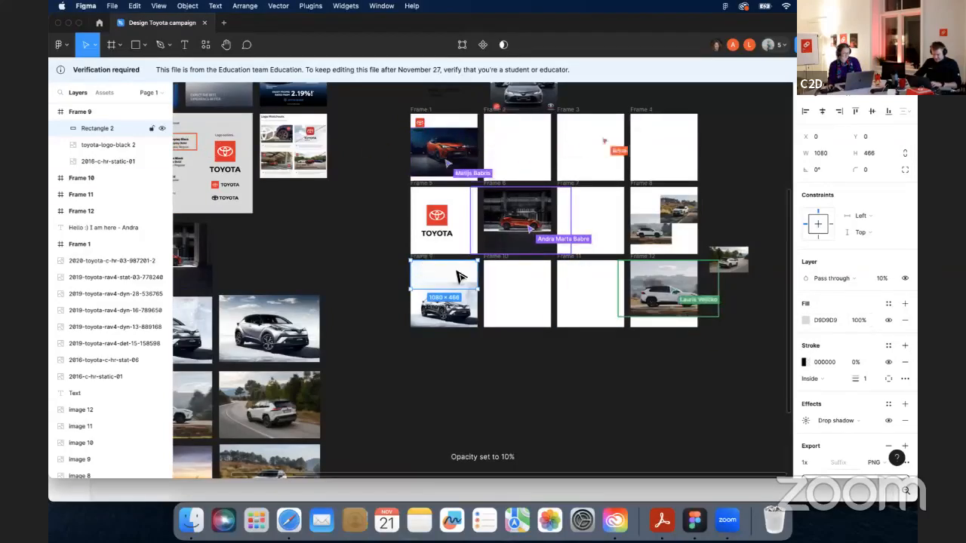
key("2")
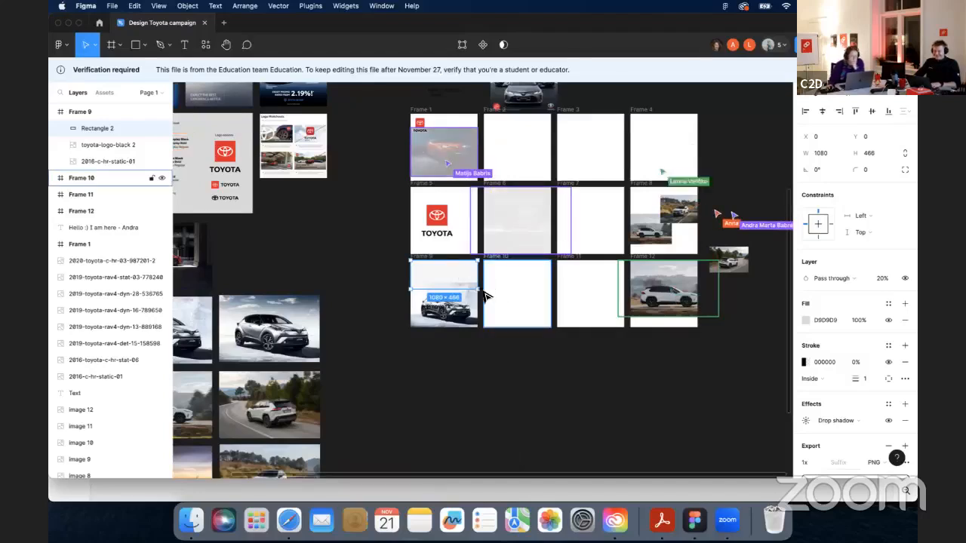
- Rotate the rectangle -90° and stretch it to the full 1080 px height of Frame 9, about 773 px wide
left_click_drag(487, 265, 448, 263)
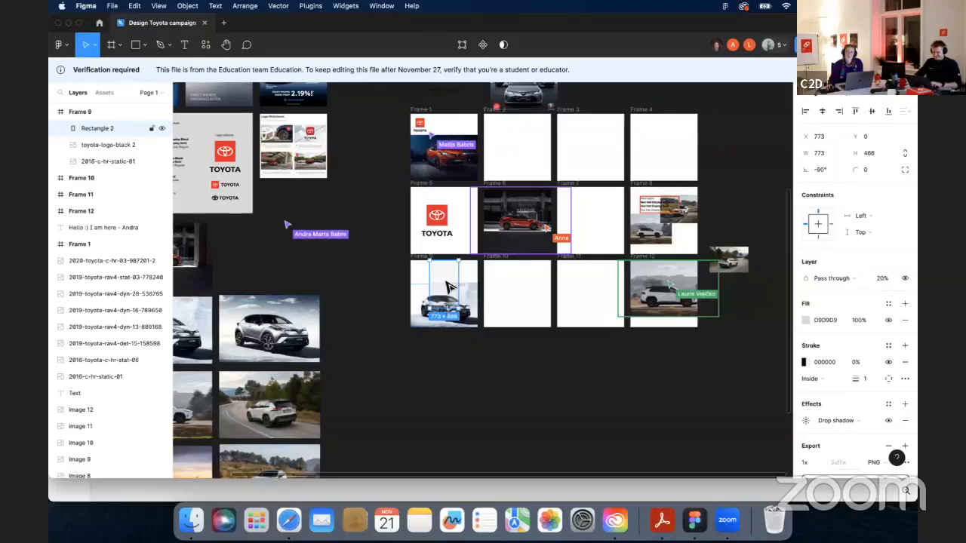
left_click_drag(420, 283, 480, 286)
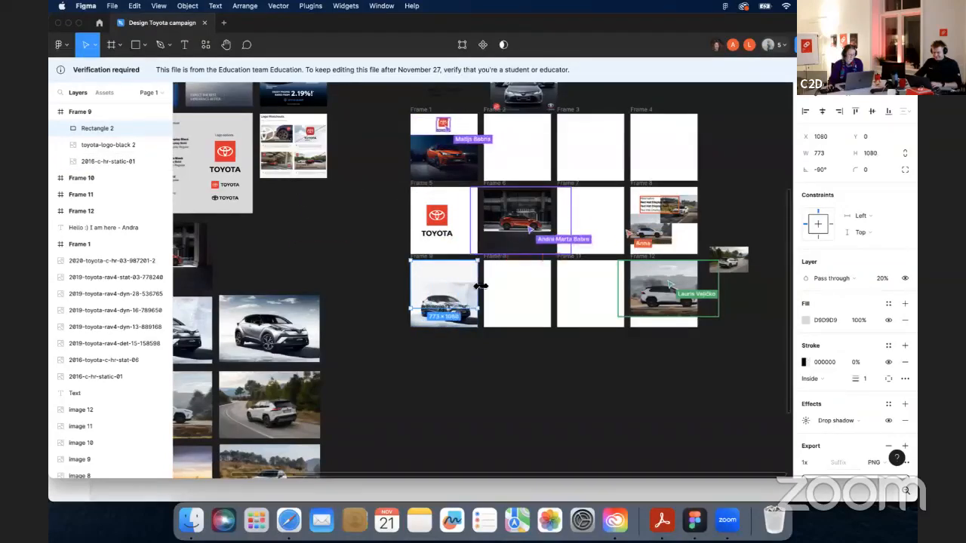
- Try several layer opacities on the vertical rectangle, settling on 20%
key("2")
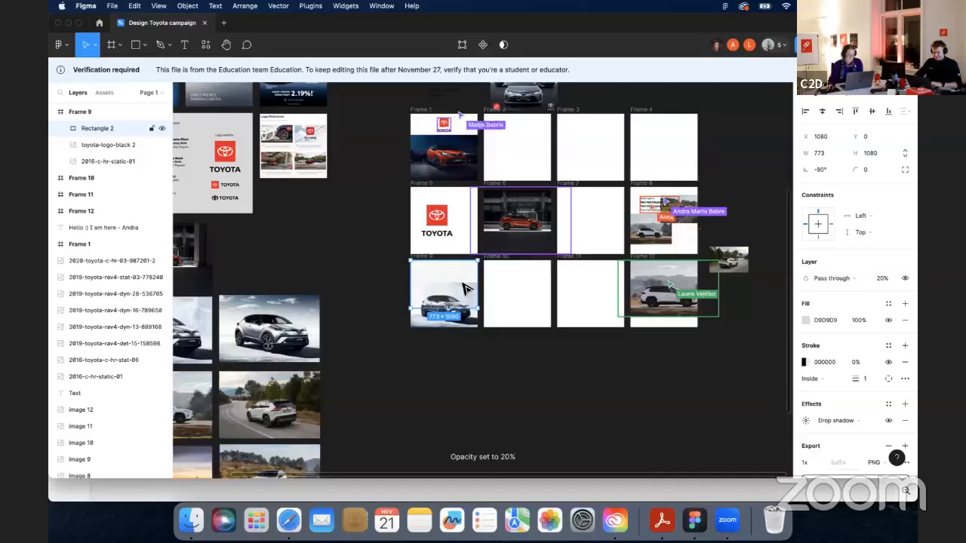
key("2")
key("2")
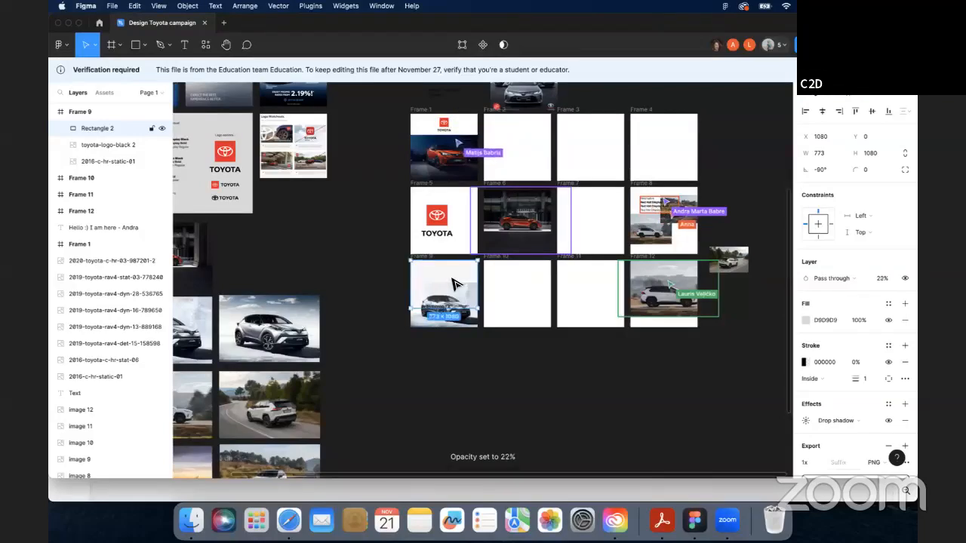
key("2")
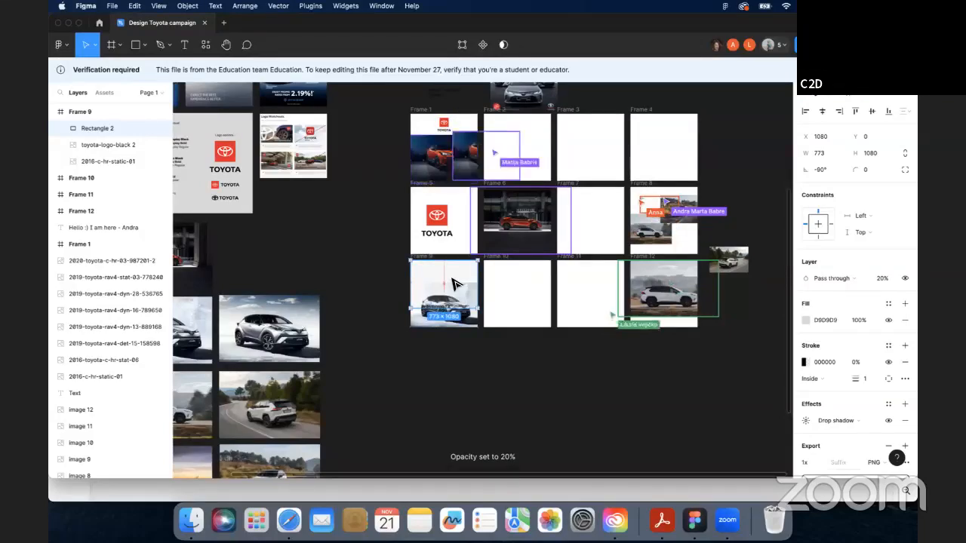
key("3")
key("4")
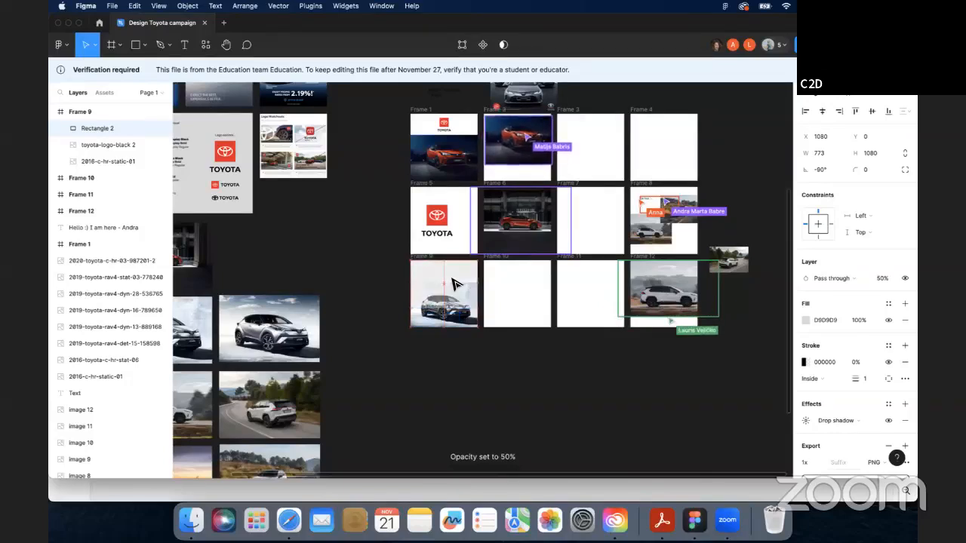
key("5")
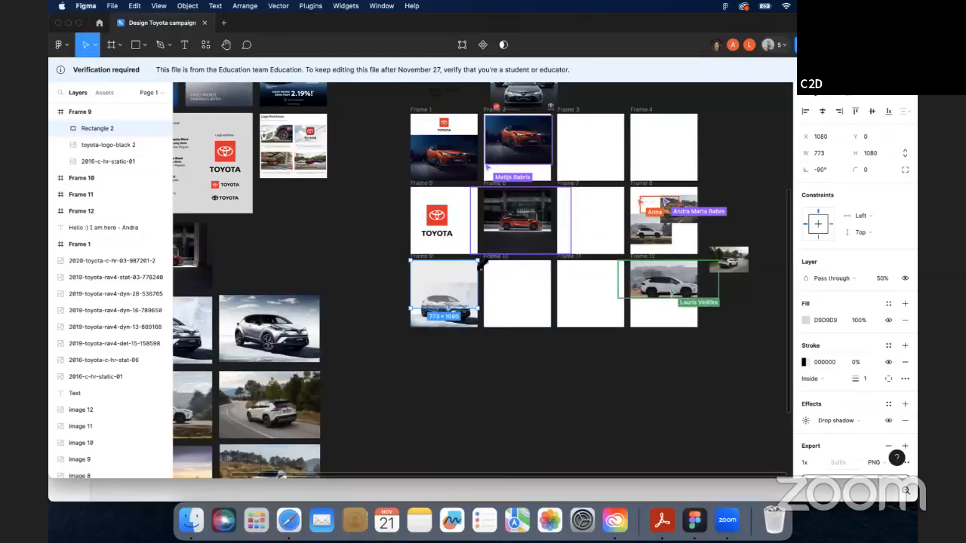
key("3")
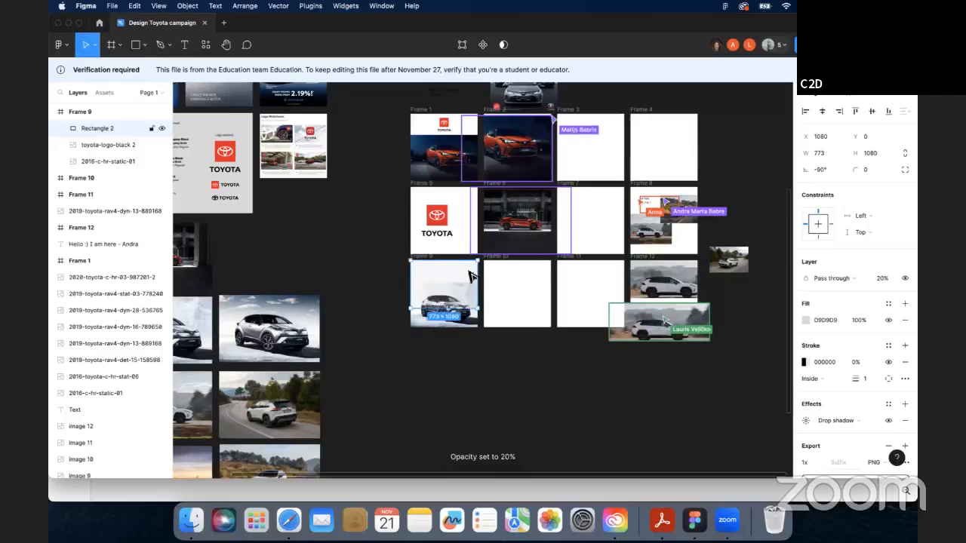
- Try rotating the rectangle 180°, undo it, and narrow the rectangle to about 499 × 1080 px
left_click_drag(469, 276, 466, 308)
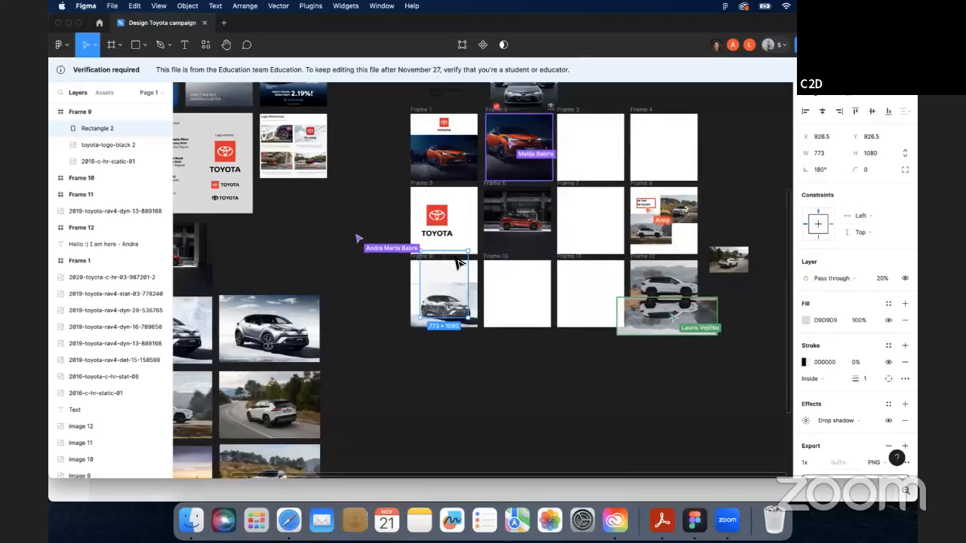
key("super+z")
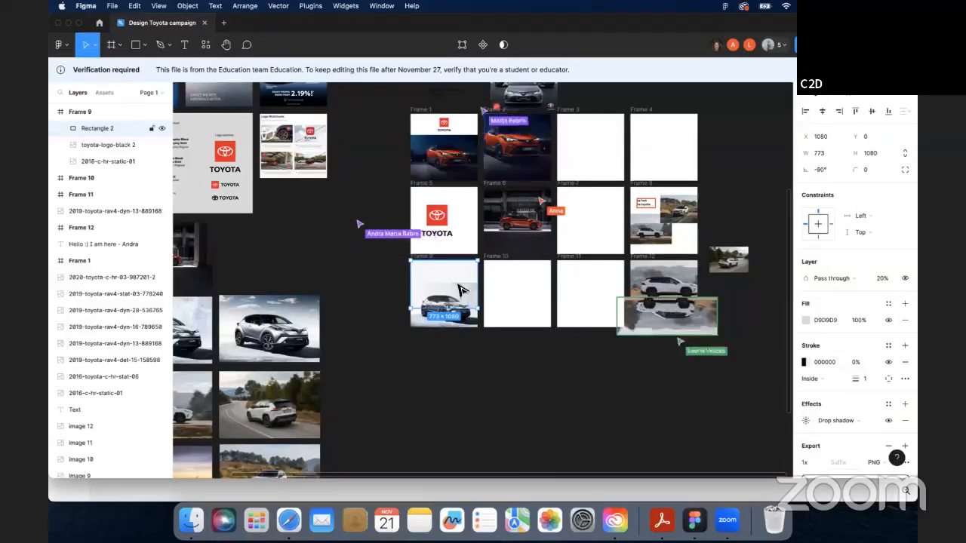
left_click_drag(447, 309, 448, 294)
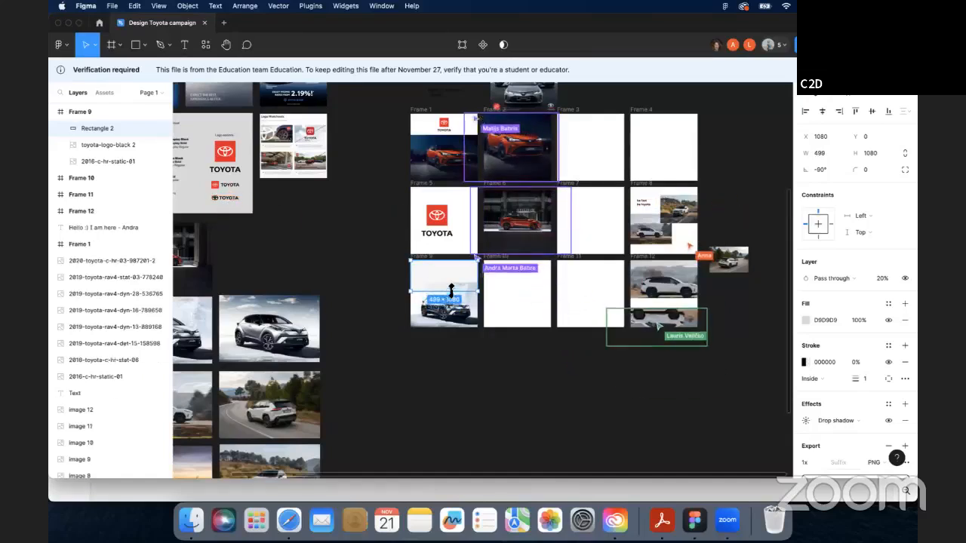
- Delete the gray rectangle and the car photo from Frame 9
key("Delete")
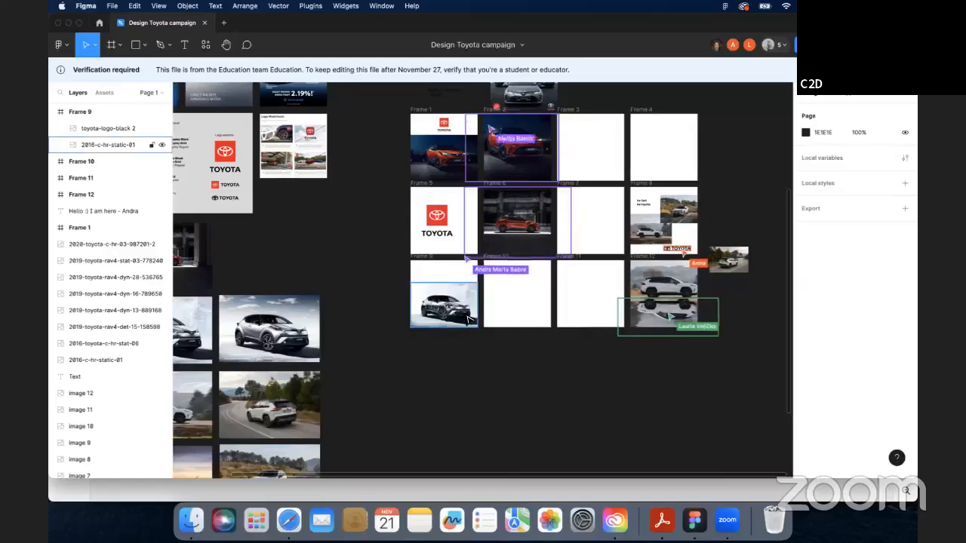
left_click(453, 320)
key("Delete")
- Duplicate the 2016-c-hr-static-01 car photo from the image board and place it in Frame 9 at 1619 × 1080, filling the frame
scroll(338, 383, "down", 4)
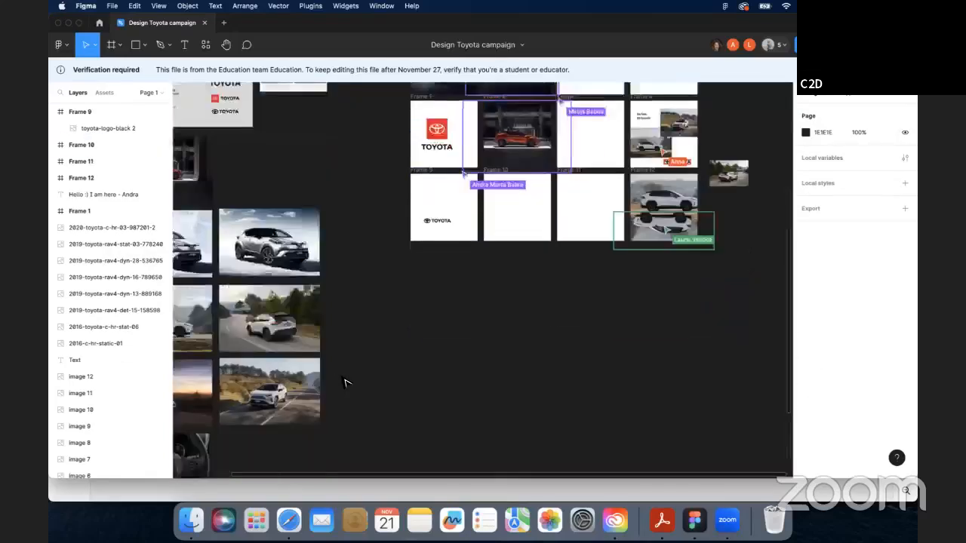
scroll(343, 382, "up", 1)
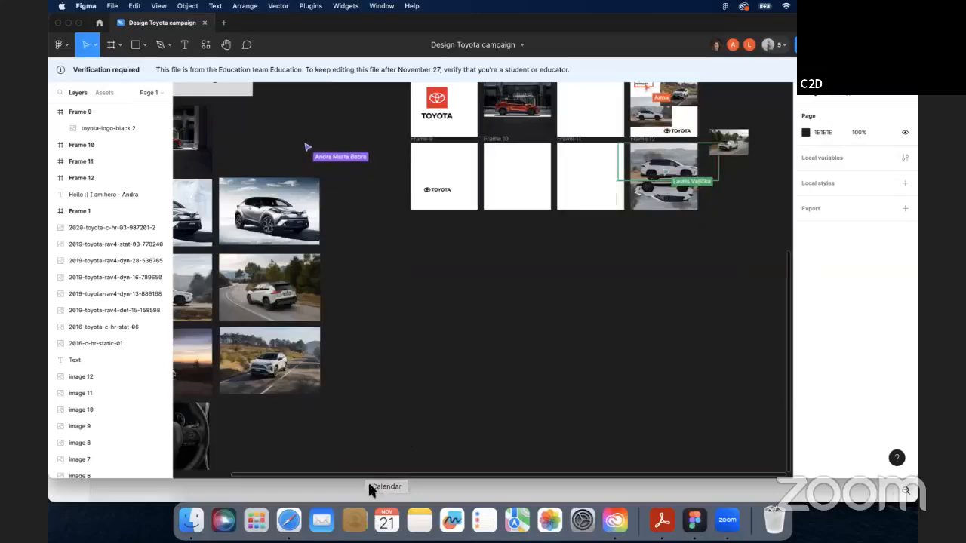
left_click_drag(368, 475, 264, 478)
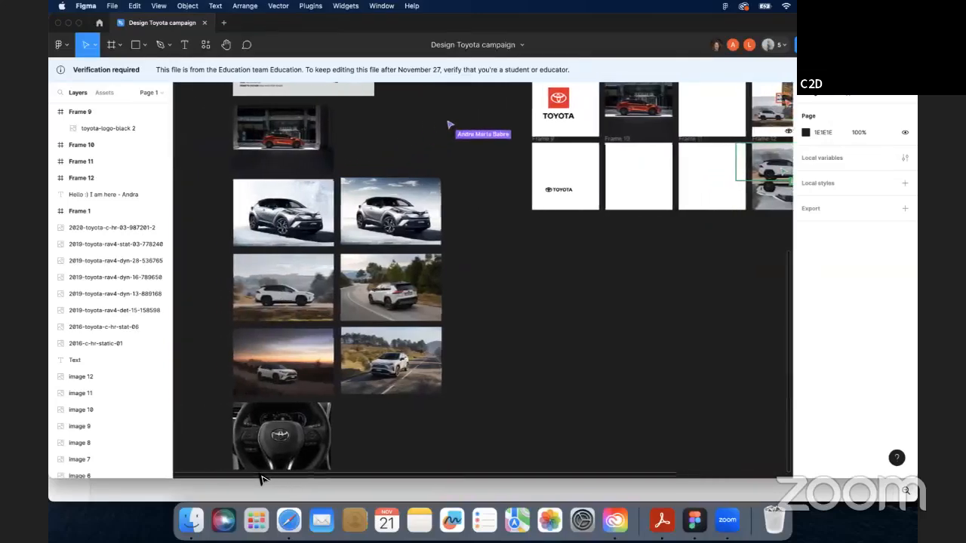
scroll(433, 375, "up", 10)
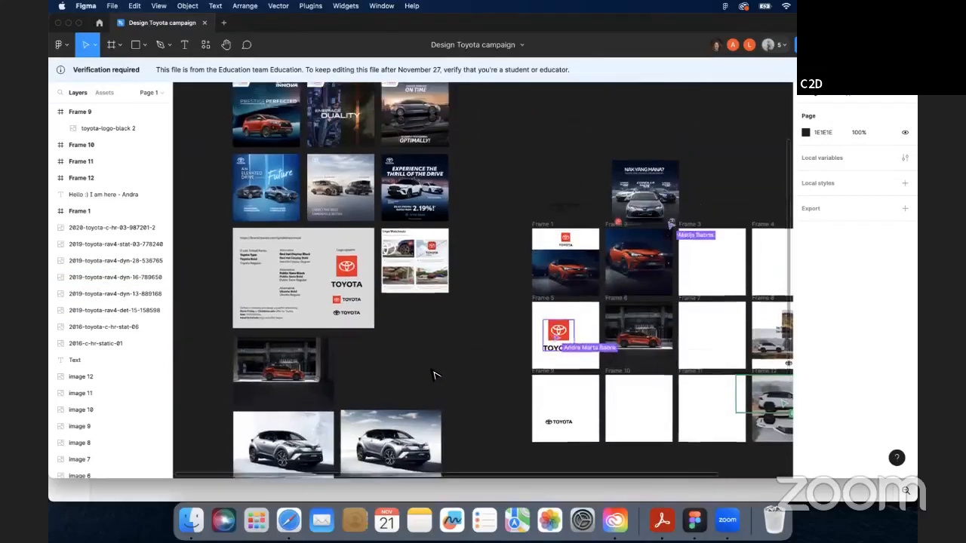
scroll(434, 375, "down", 11)
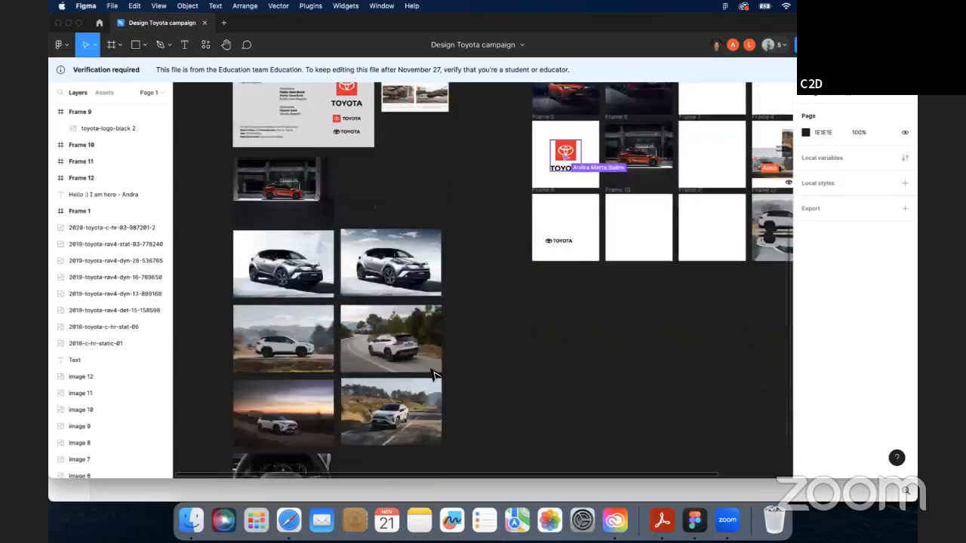
scroll(433, 372, "down", 3)
scroll(433, 373, "up", 1)
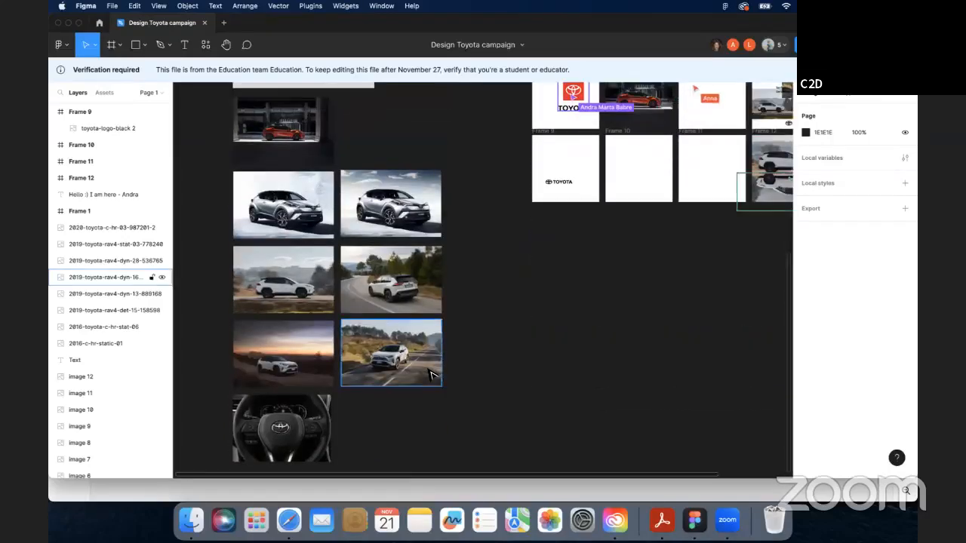
left_click(302, 192)
left_click_drag(303, 192, 458, 226)
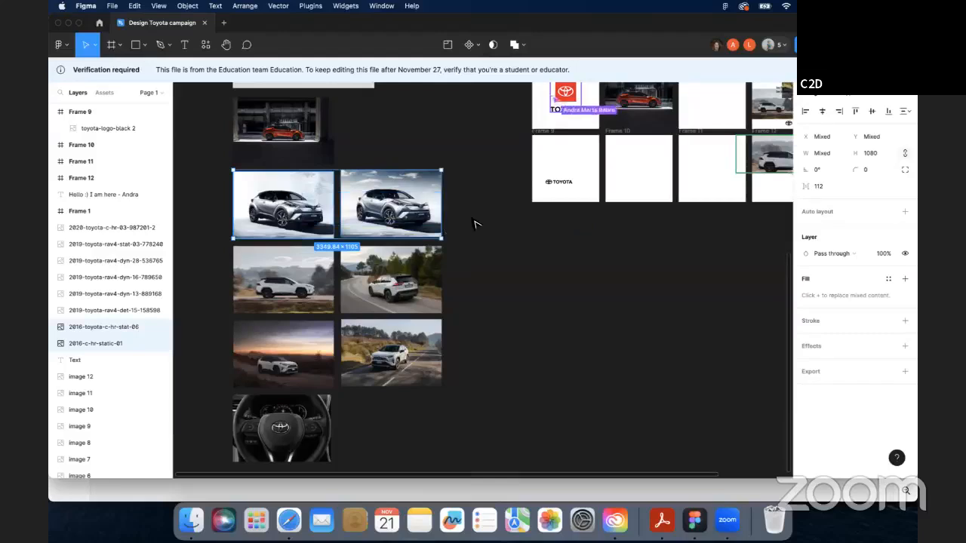
left_click(292, 191)
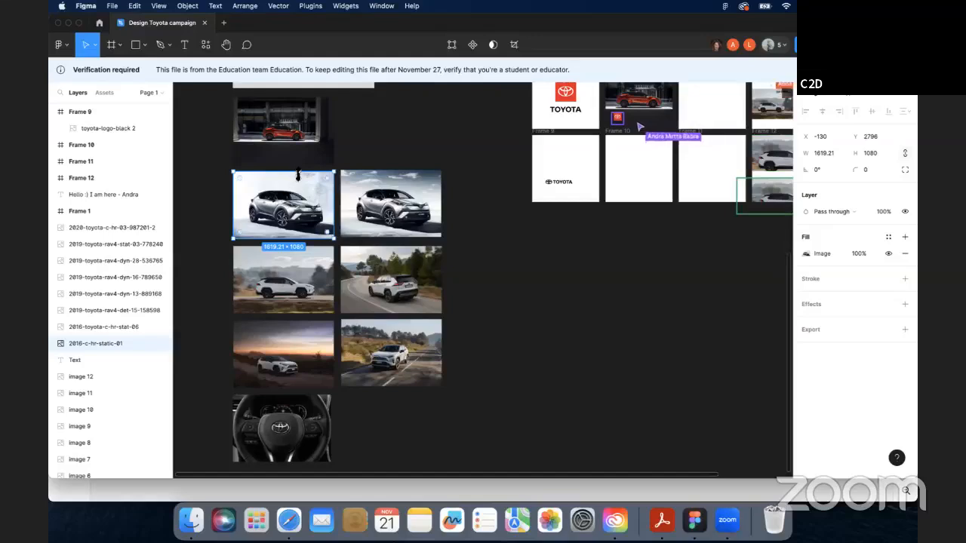
left_click_drag(337, 198, 487, 214)
left_click(489, 219)
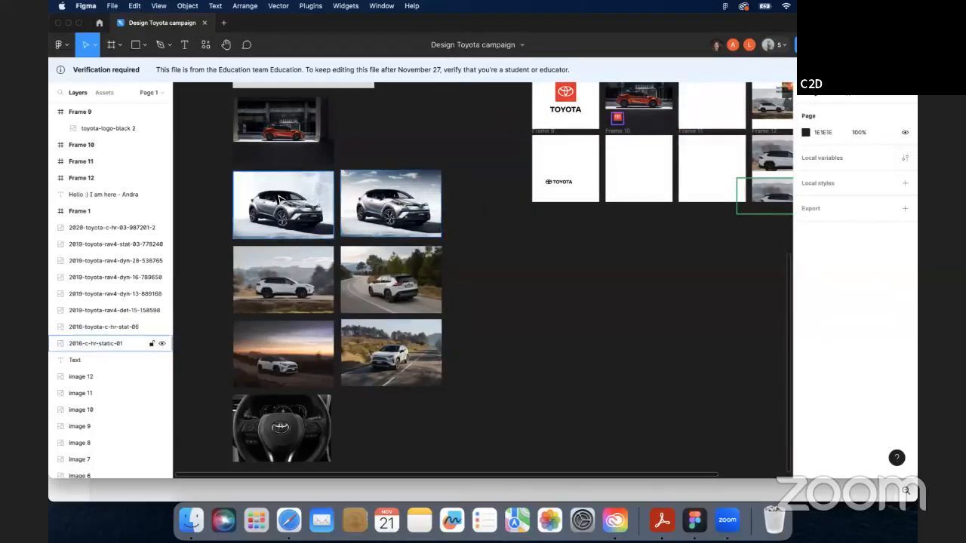
left_click_drag(279, 200, 527, 240)
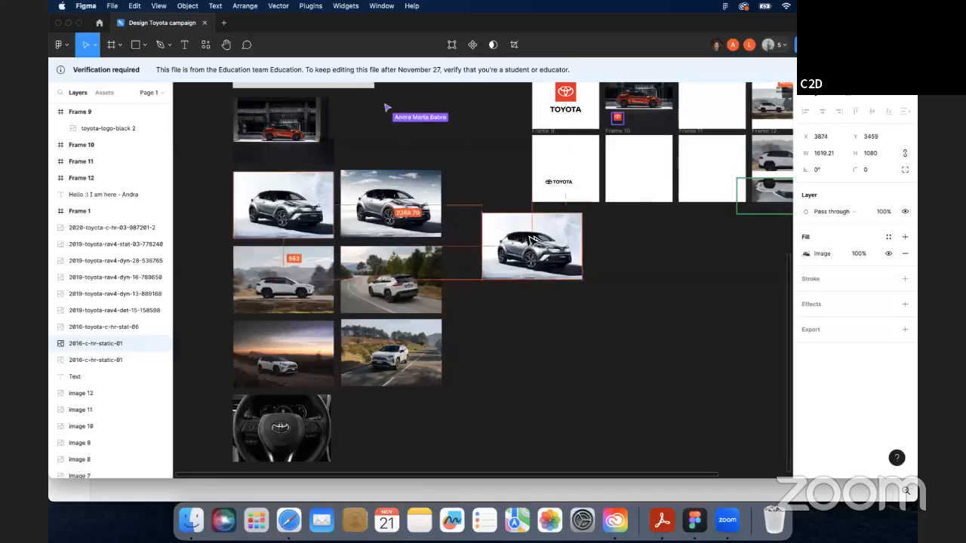
left_click_drag(590, 245, 492, 195)
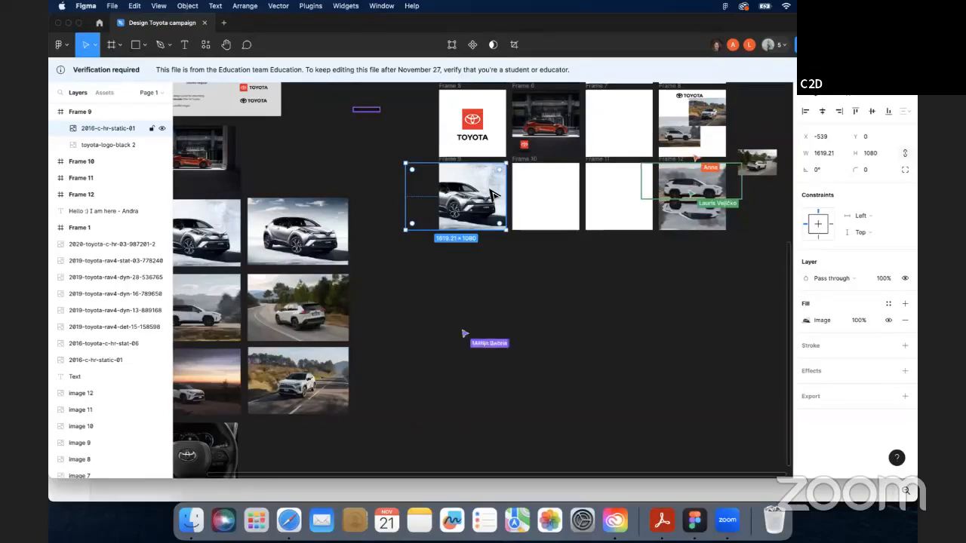
left_click(477, 282)
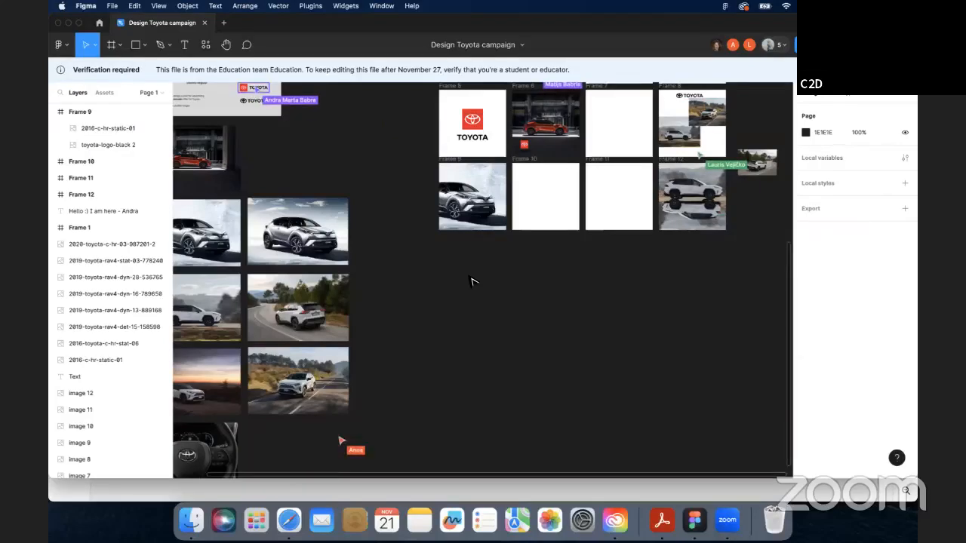
- Duplicate the black horizontal Toyota logo from the reference board and place it at the top-left of Frame 9
left_click(502, 209)
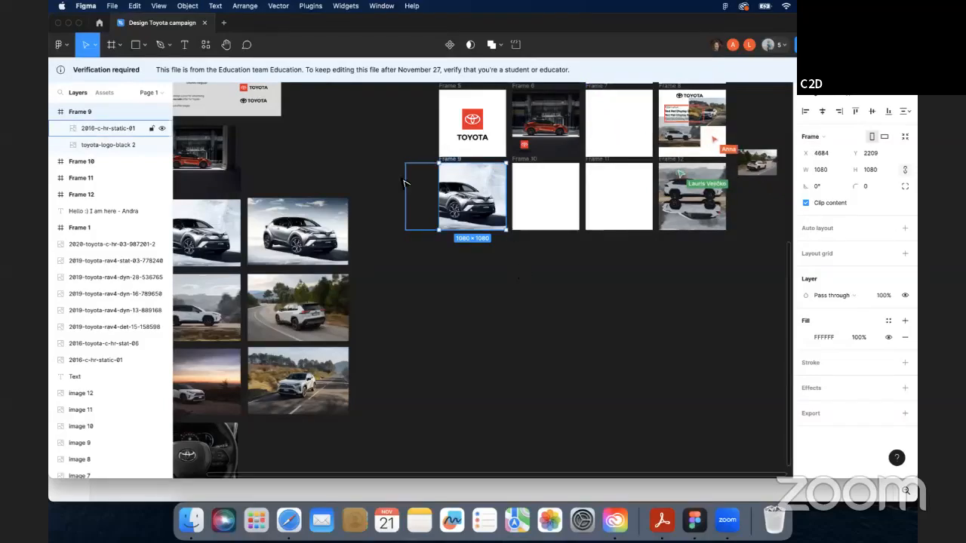
left_click(264, 105)
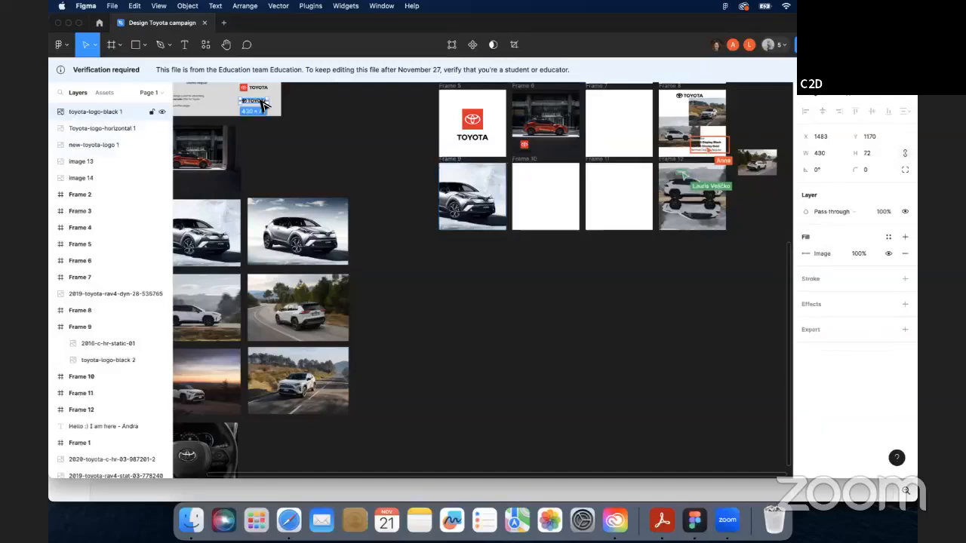
left_click_drag(259, 100, 379, 159)
left_click(379, 159)
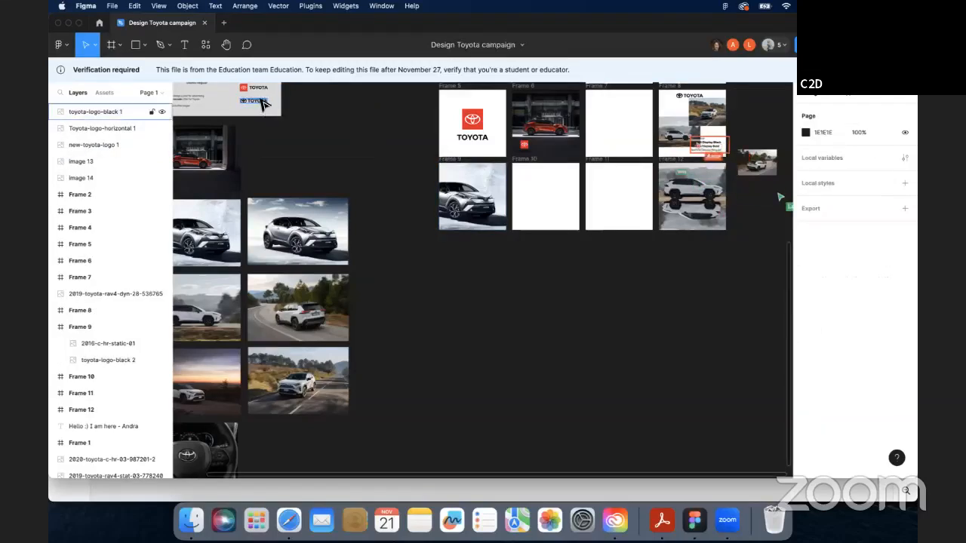
left_click(264, 104)
key("super+d")
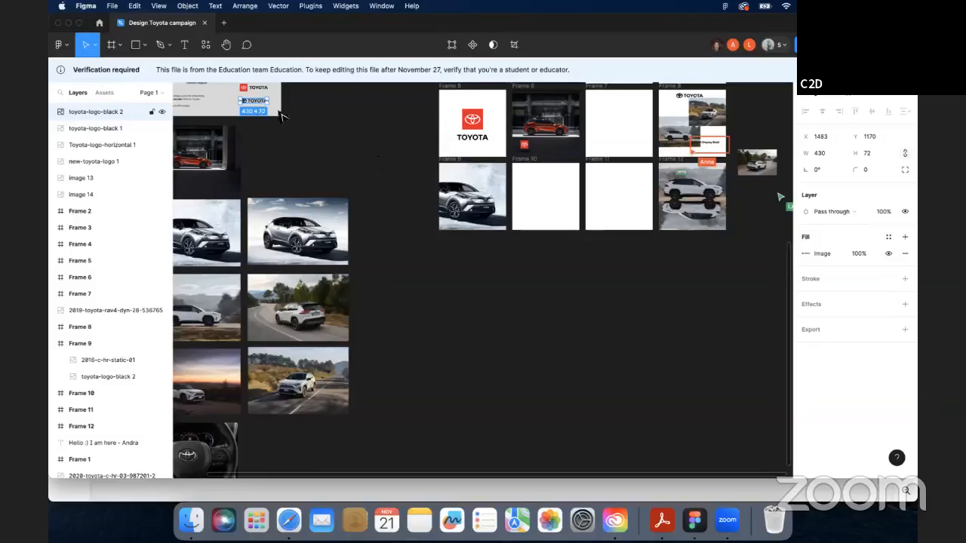
left_click_drag(256, 103, 458, 174)
left_click(575, 292)
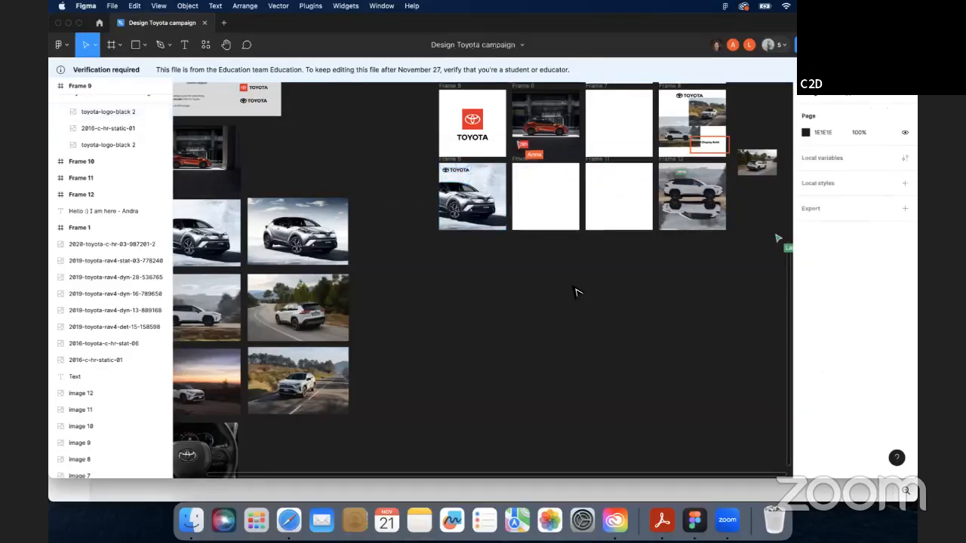
- Duplicate the Public Sans Black sample text block and move it into Frame 9 over the car photo
scroll(522, 278, "up", 3)
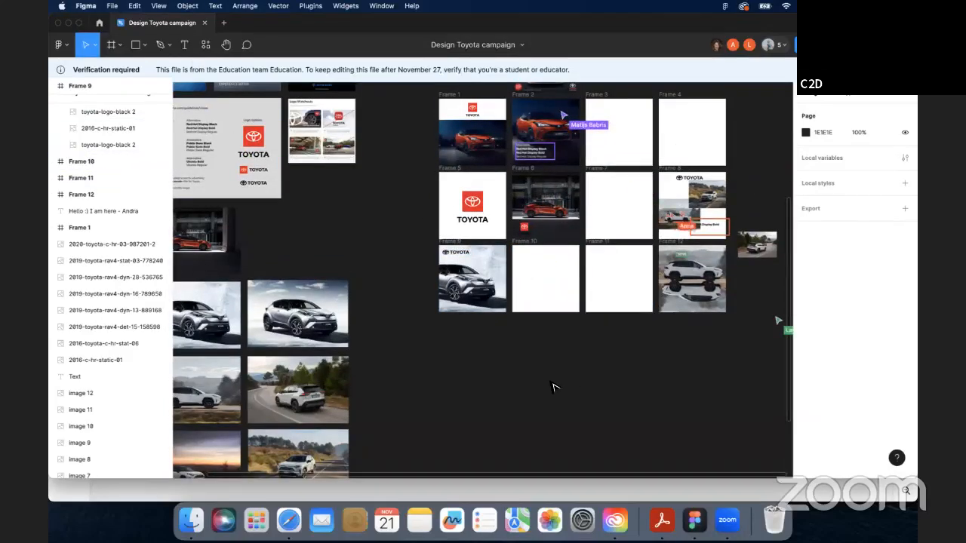
left_click(202, 152)
key("super+d")
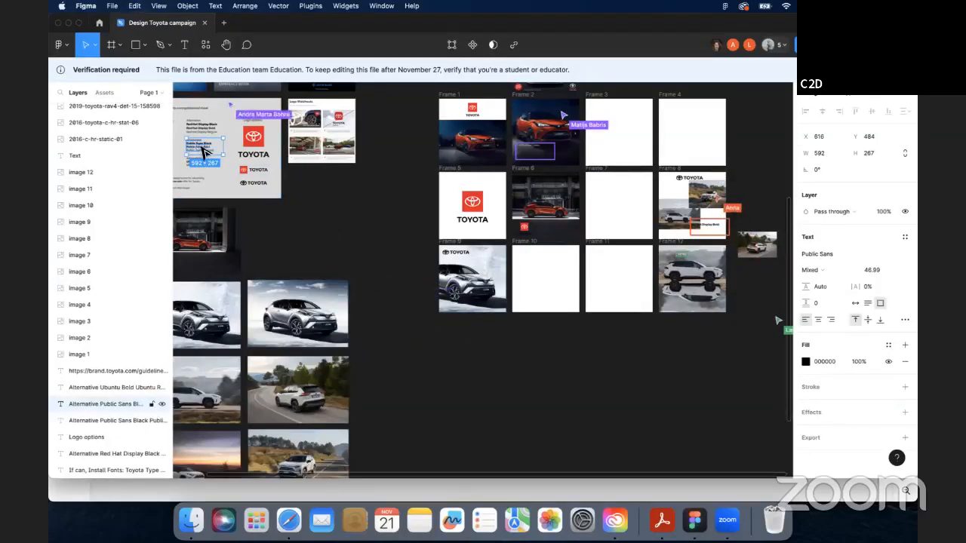
left_click_drag(200, 148, 490, 283)
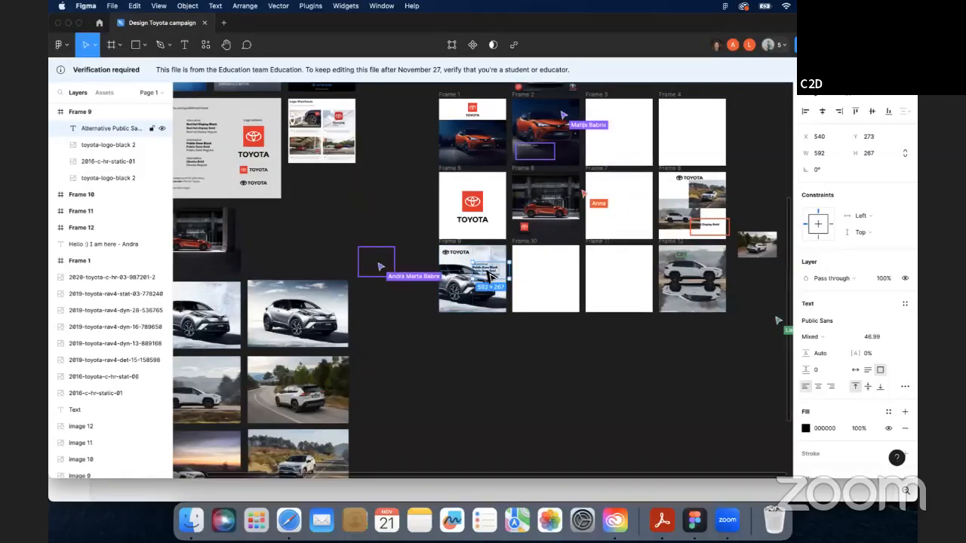
double_click(489, 274)
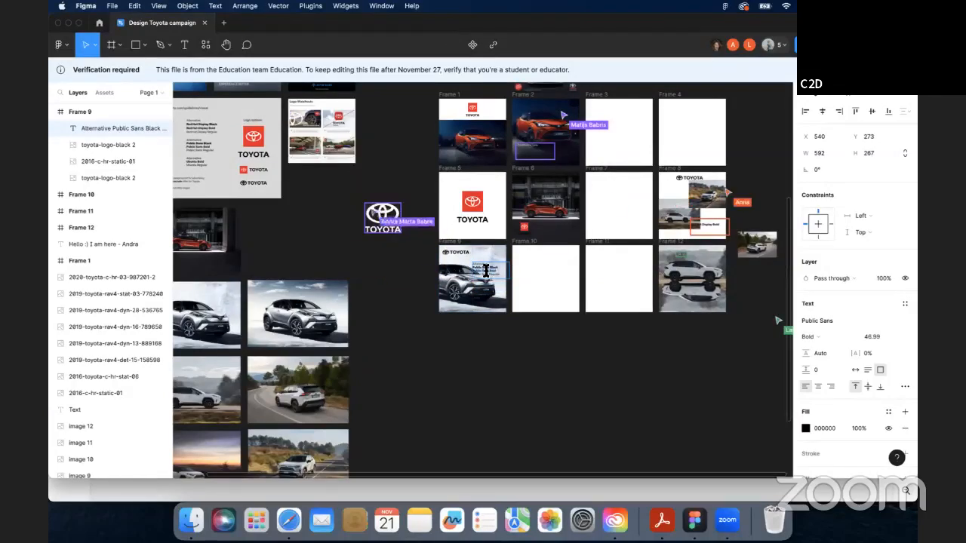
scroll(486, 273, "up", 3)
scroll(487, 275, "down", 1)
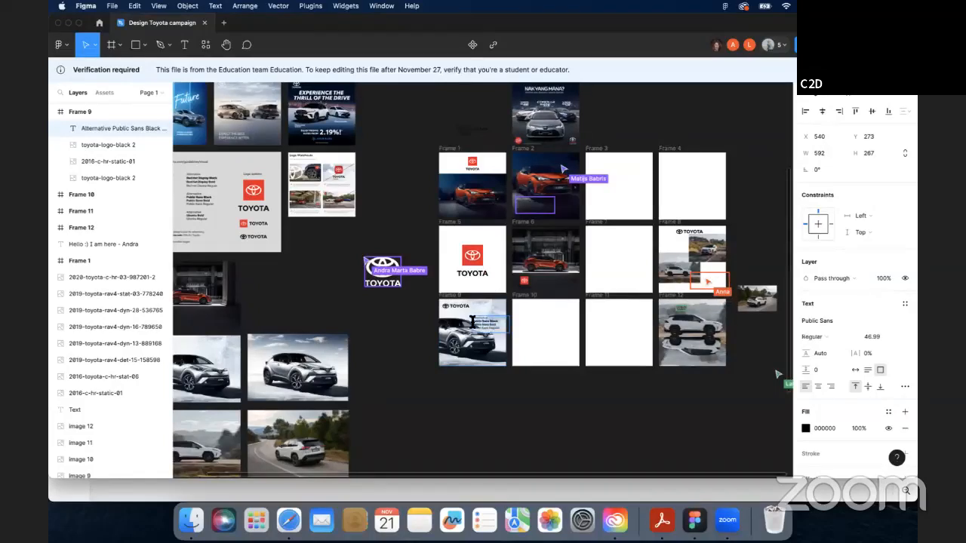
left_click_drag(497, 322, 468, 322)
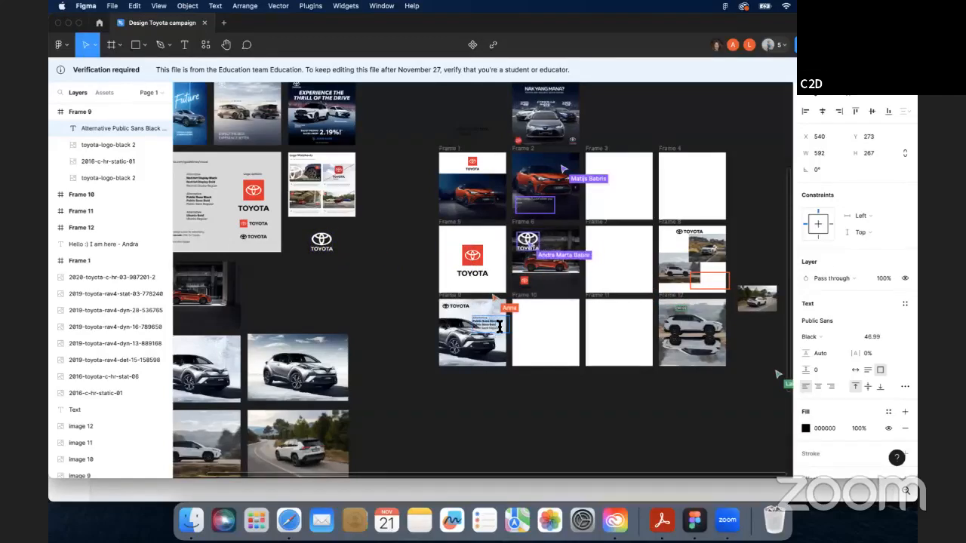
key("super+a")
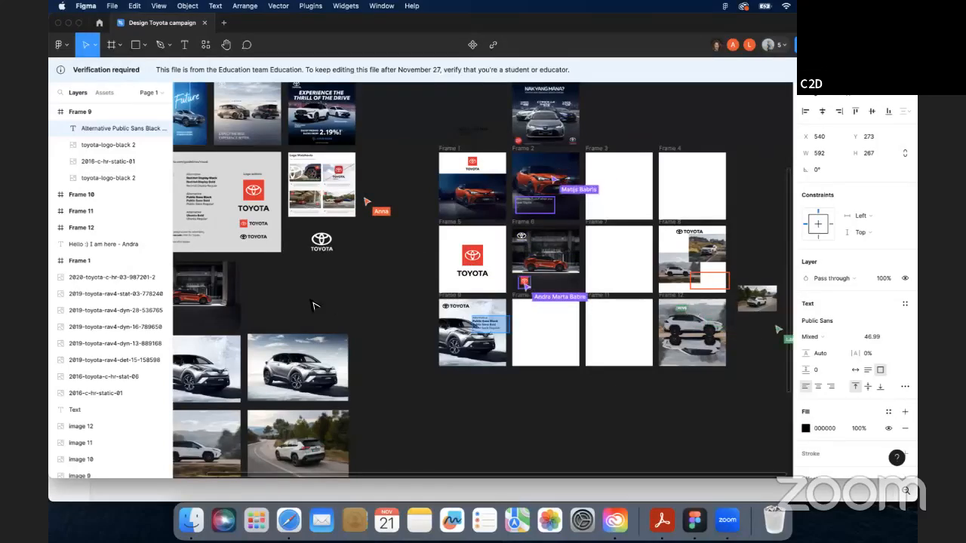
- Copy the Toyota Type font sample text from the reference board into Frame 9 and delete the Public Sans text block
scroll(372, 480, "left", 2)
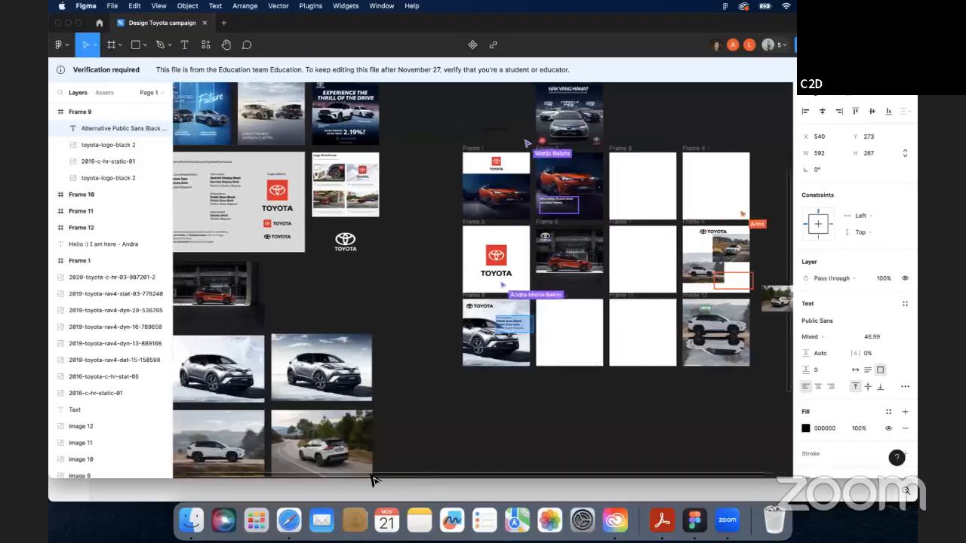
scroll(372, 480, "left", 5)
left_click(238, 183)
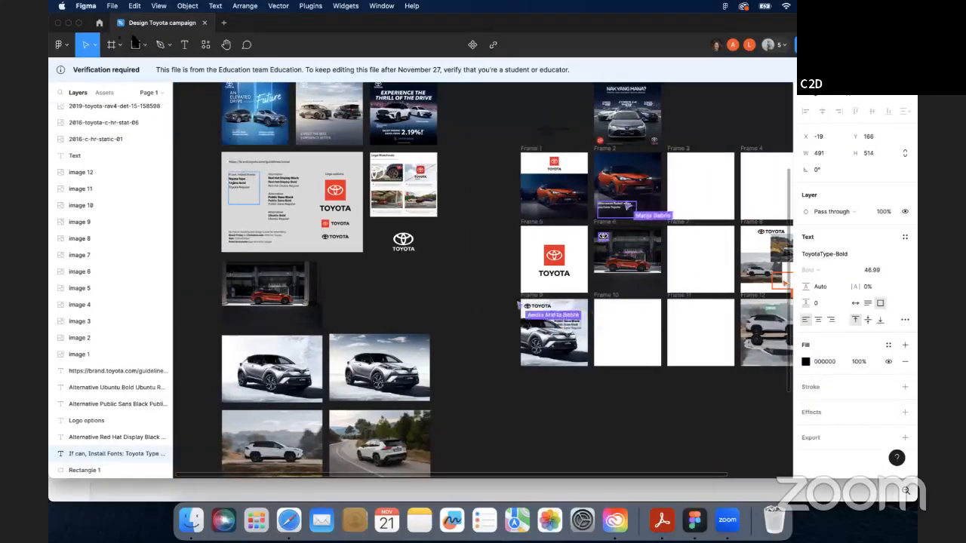
left_click(243, 165)
key("super+c")
key("super+v")
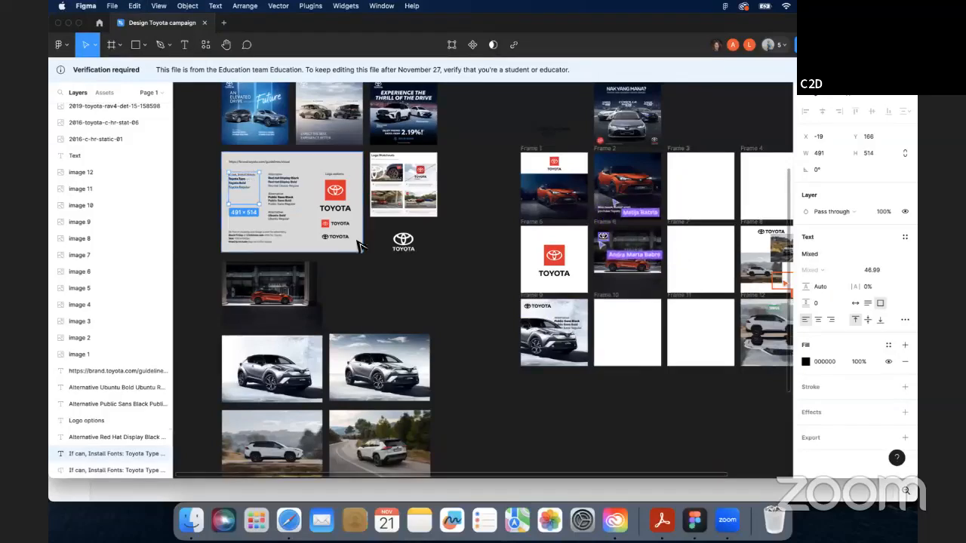
left_click_drag(360, 246, 574, 330)
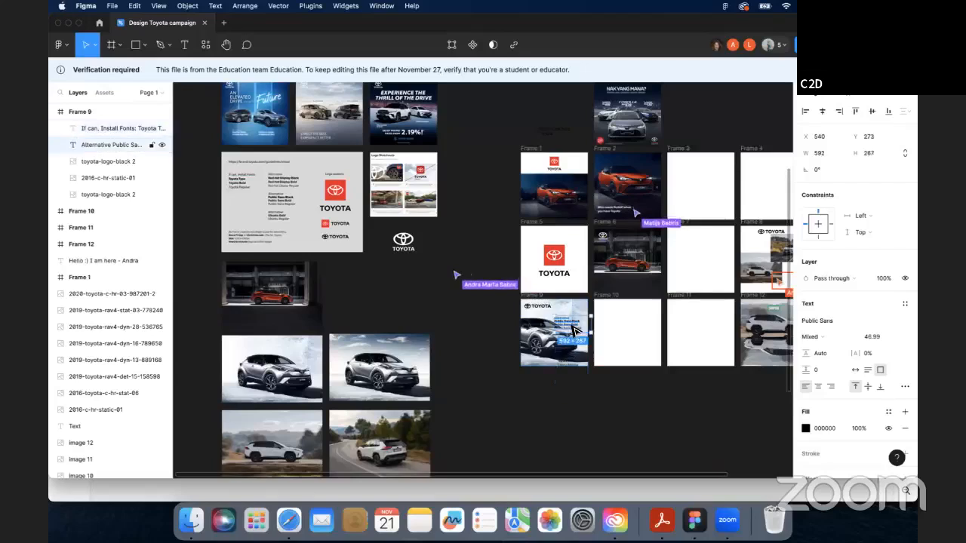
key("Delete")
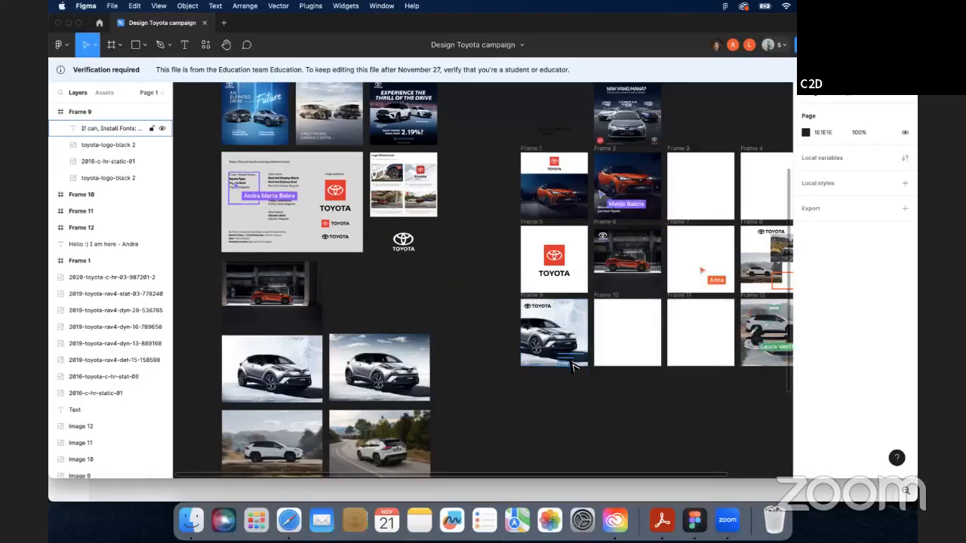
- Move the Toyota Type text block up inside Frame 9 and remove some of its sample lines
left_click_drag(573, 366, 570, 325)
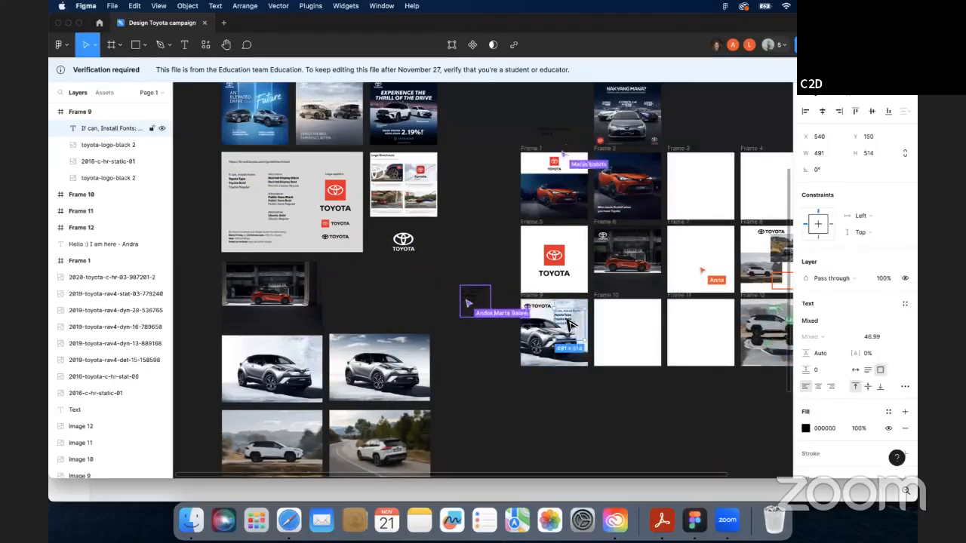
double_click(572, 322)
left_click(585, 314)
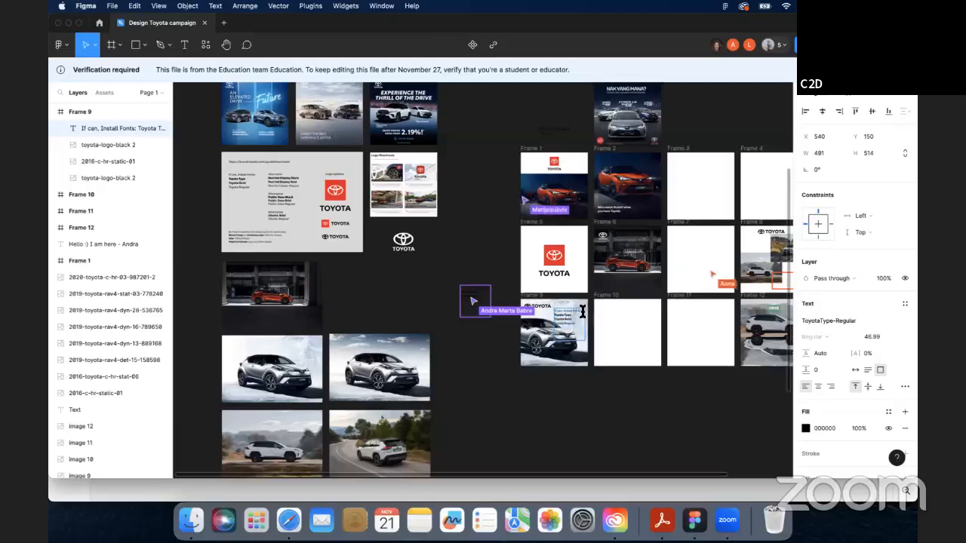
key("BackSpace")
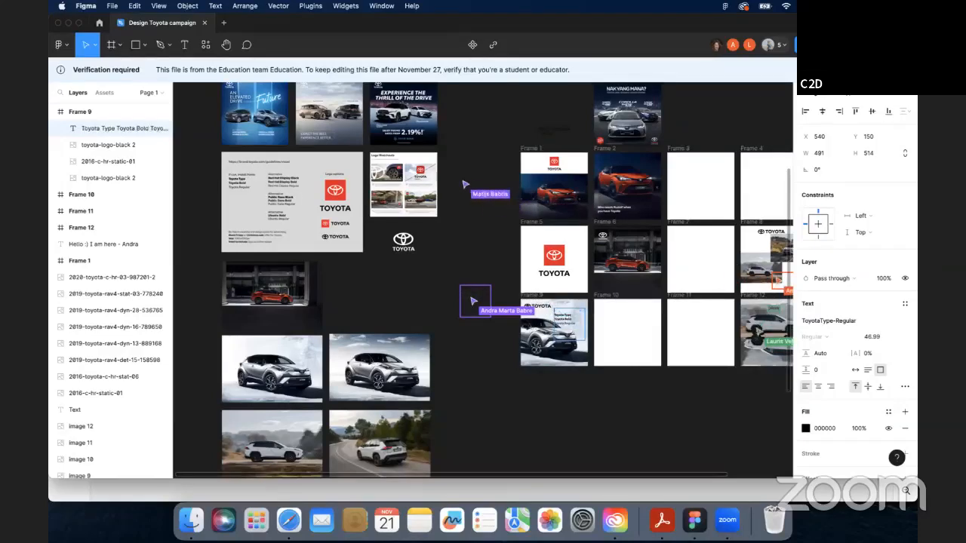
key("Down")
key("BackSpace")
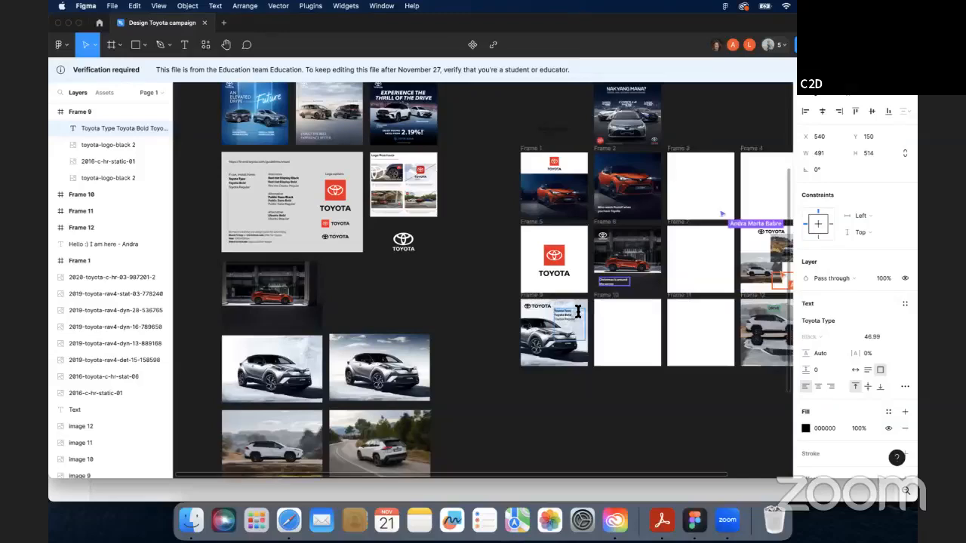
- Right-align the text block and change its text to Grey is the New Black -25%
key("super+a")
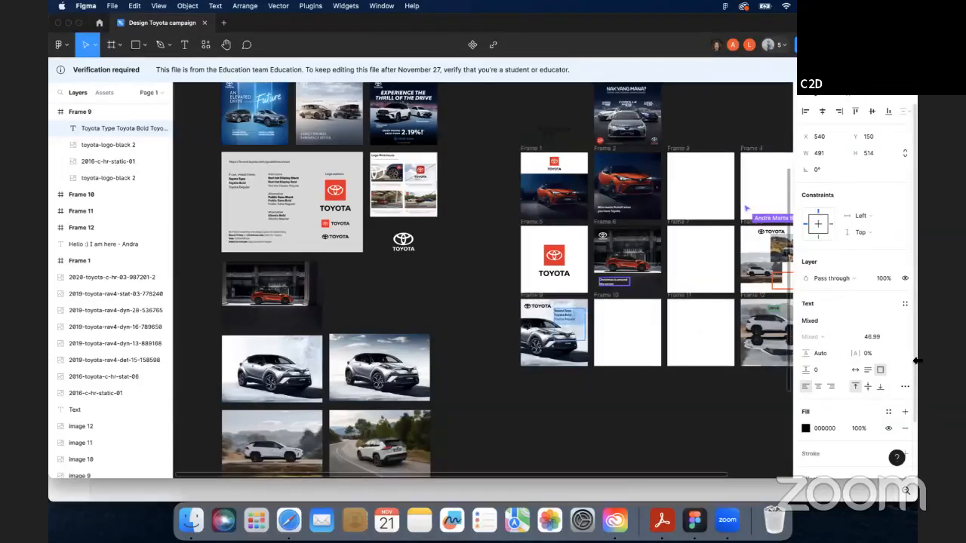
left_click(831, 387)
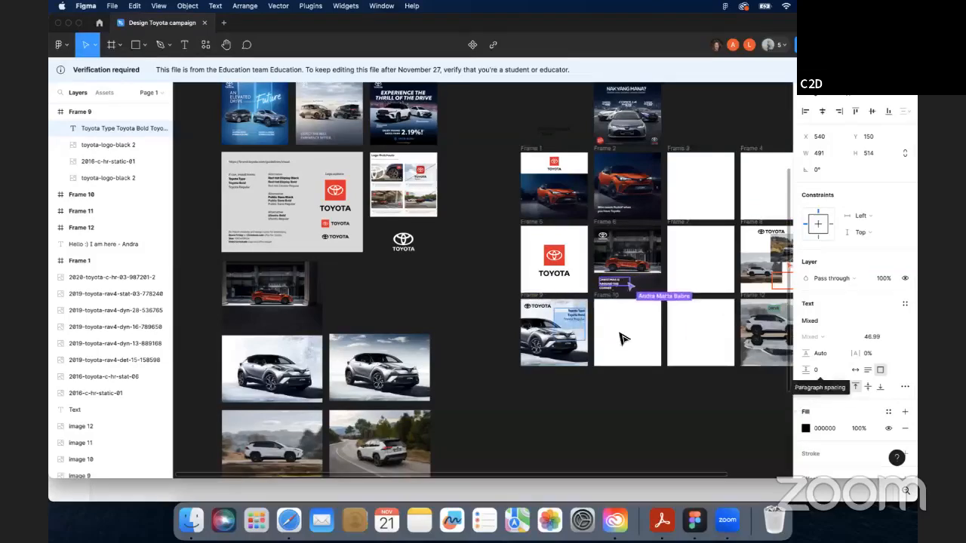
left_click(585, 318)
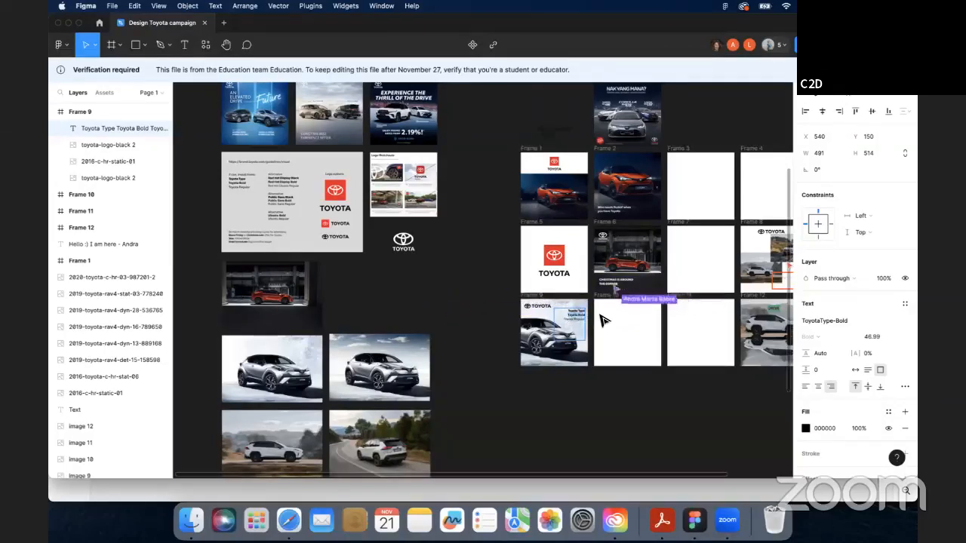
left_click(578, 312)
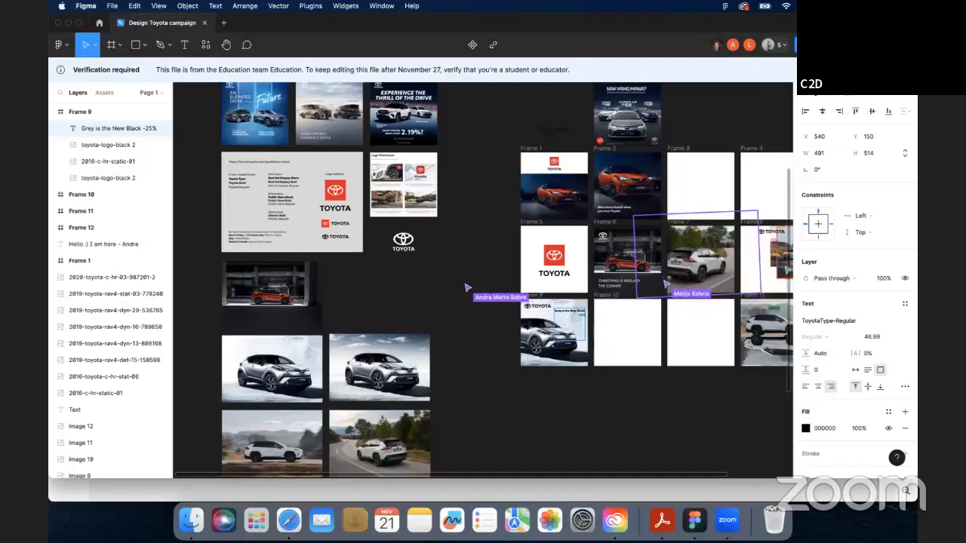
- Duplicate the text block and edit the copy to read Grey is the New Black
left_click(578, 304)
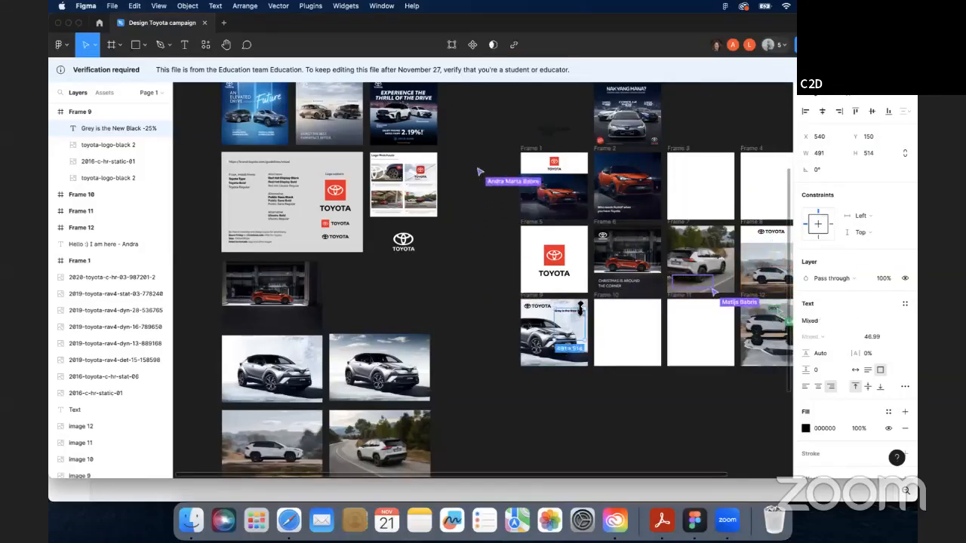
key("super+d")
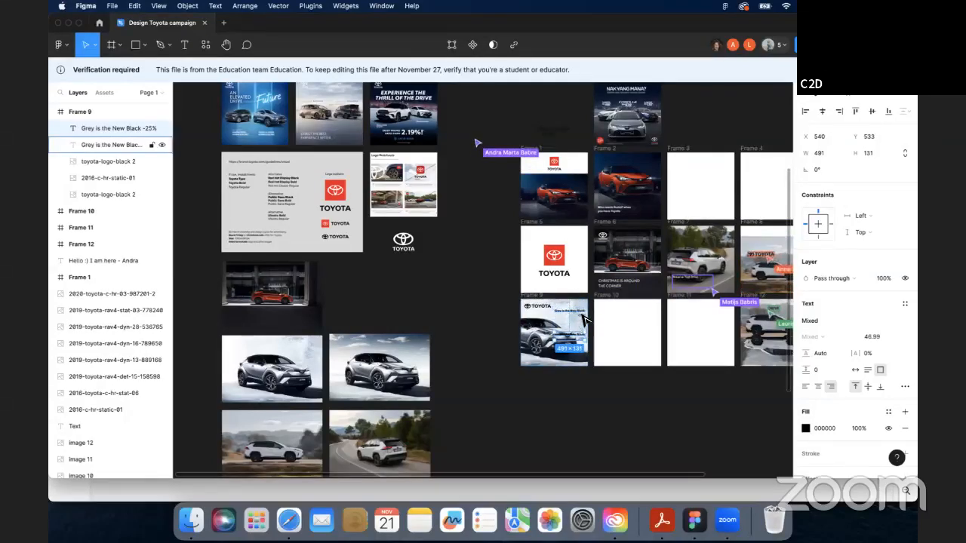
double_click(581, 314)
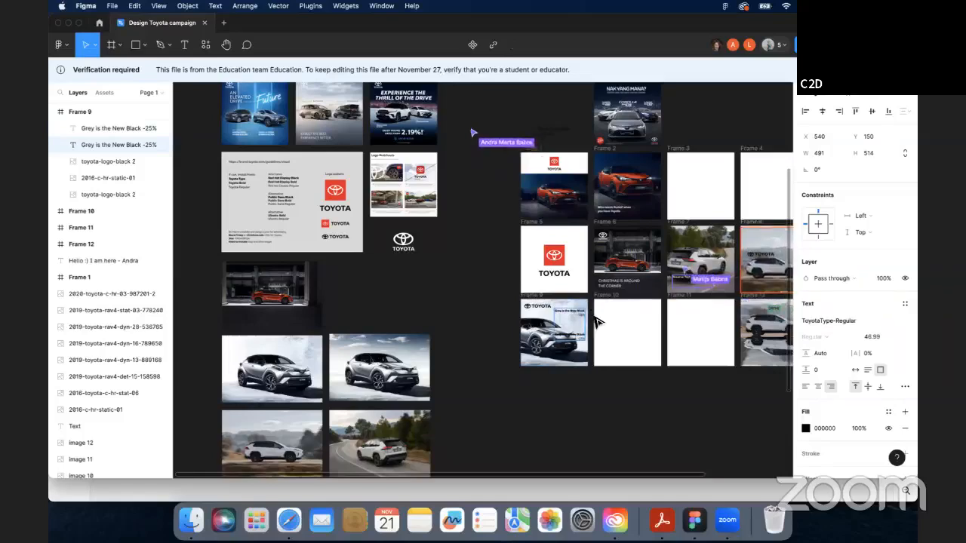
key("BackSpace")
key("BackSpace")
key("BackSpace")
key("BackSpace")
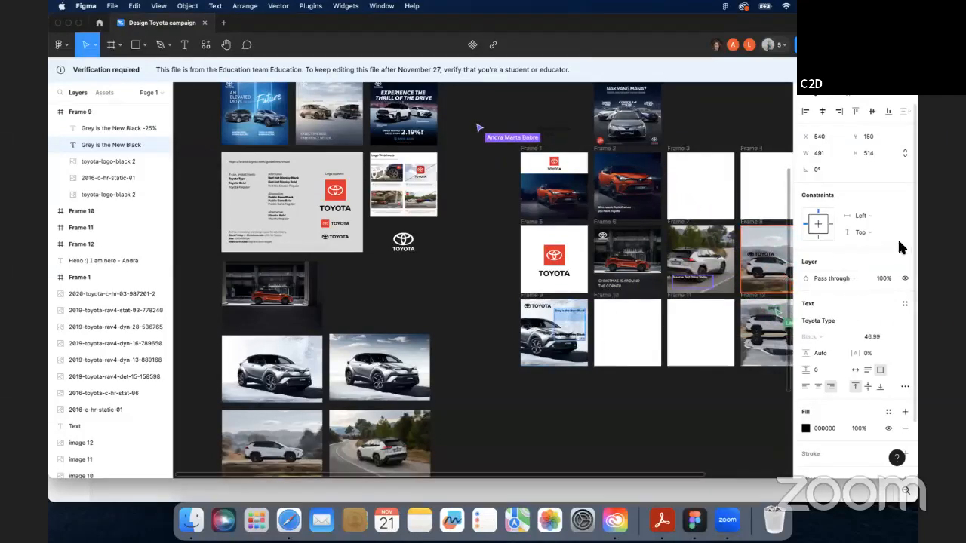
- Set the copied text's font size to 96
left_click(892, 336)
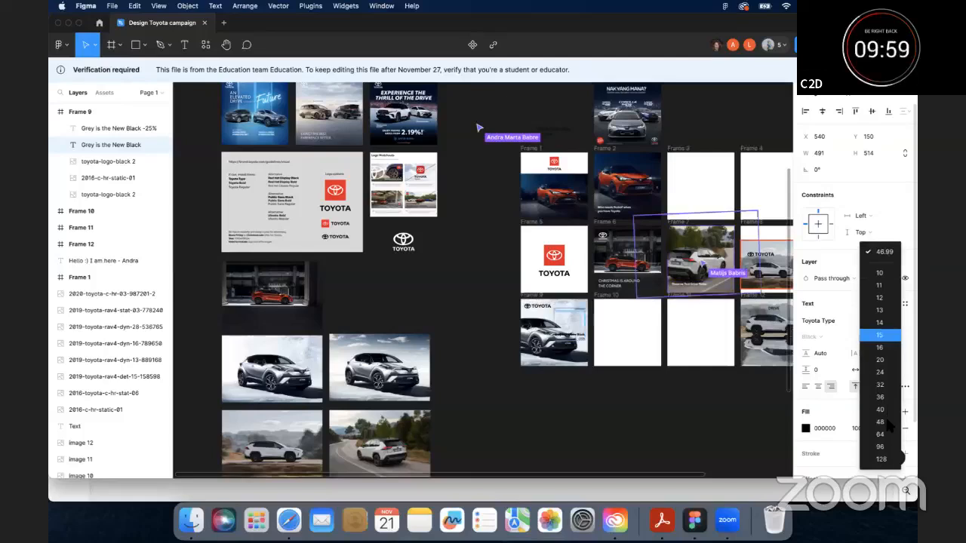
left_click(881, 424)
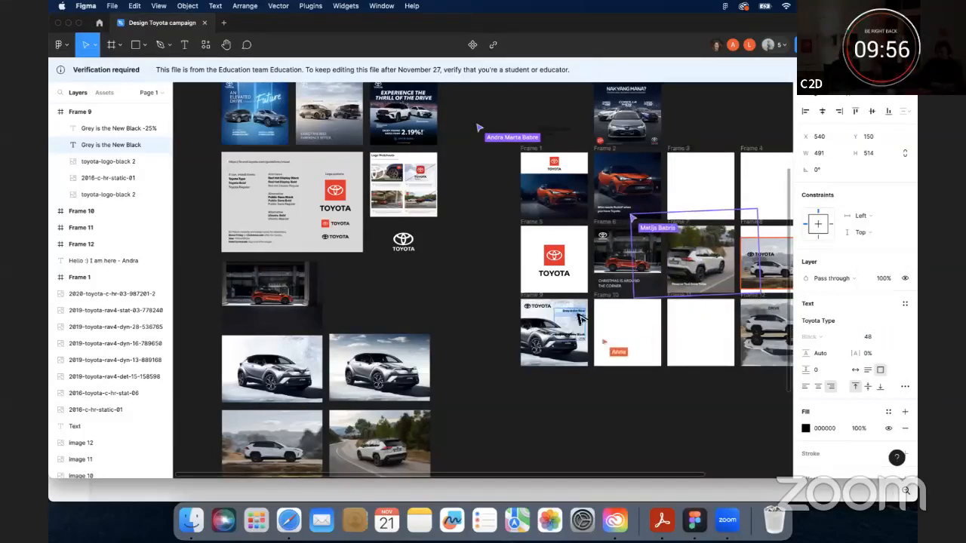
left_click(894, 337)
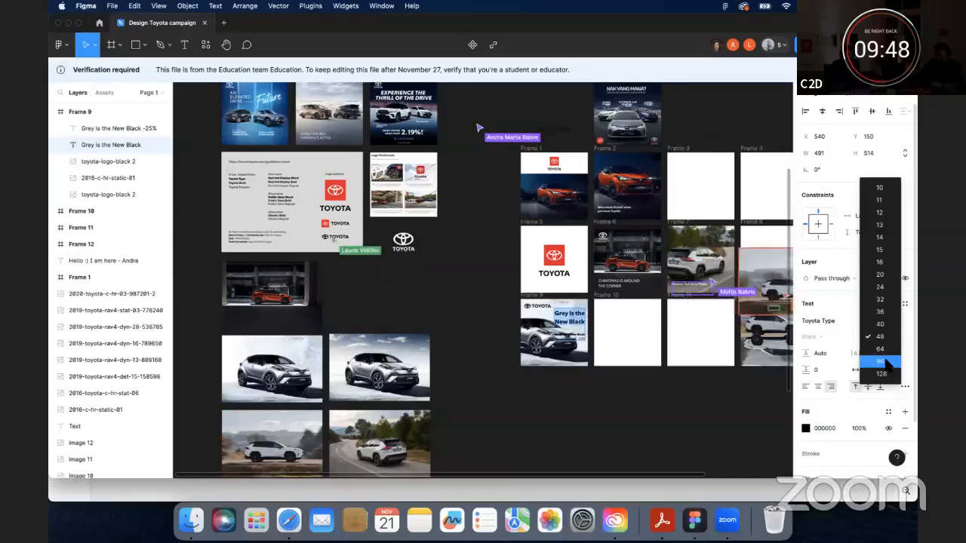
left_click(884, 362)
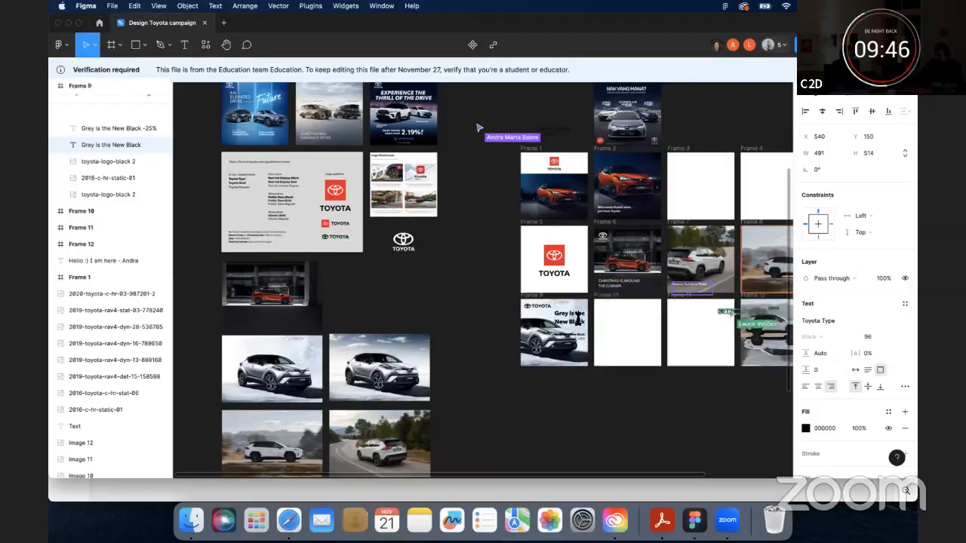
- Replace the copied text with the slogan Black Friday is back
type("Bla")
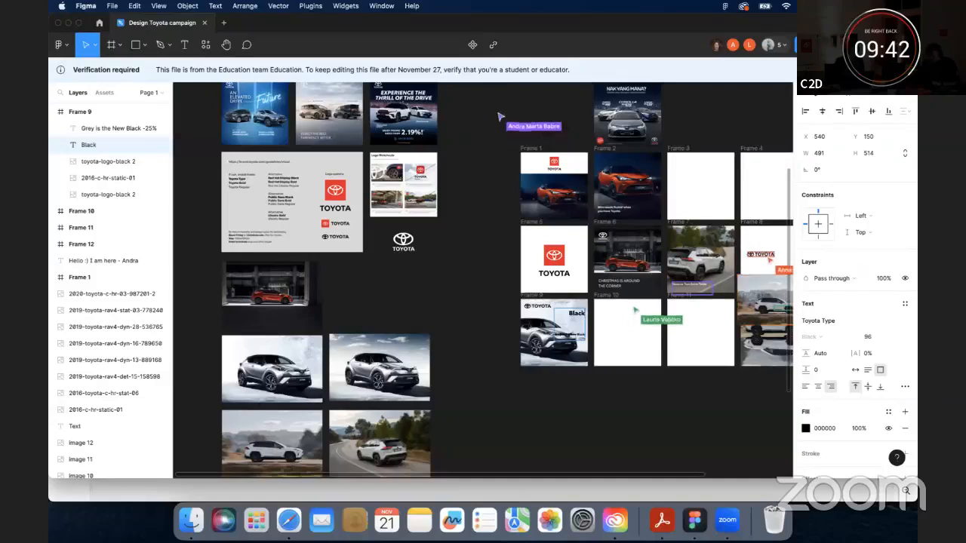
type("Friday is")
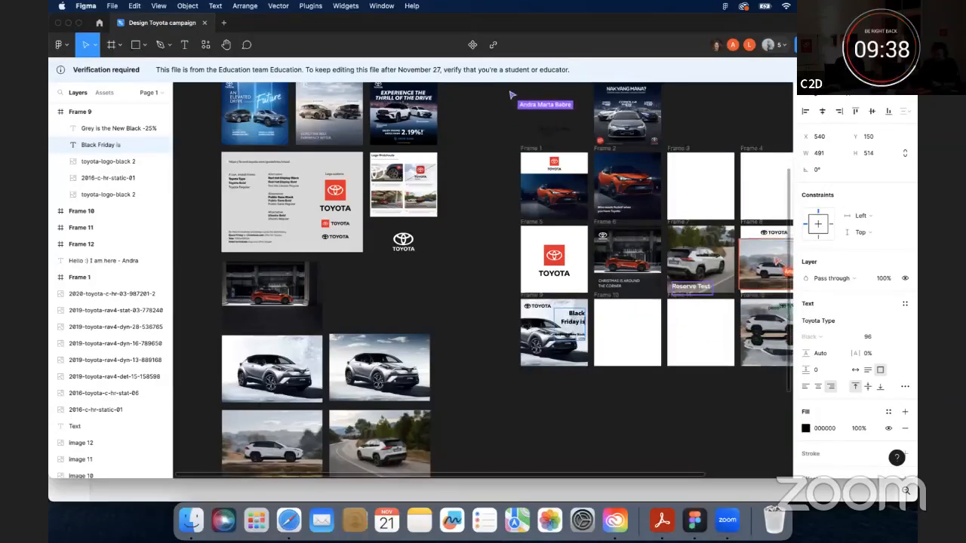
type(" back")
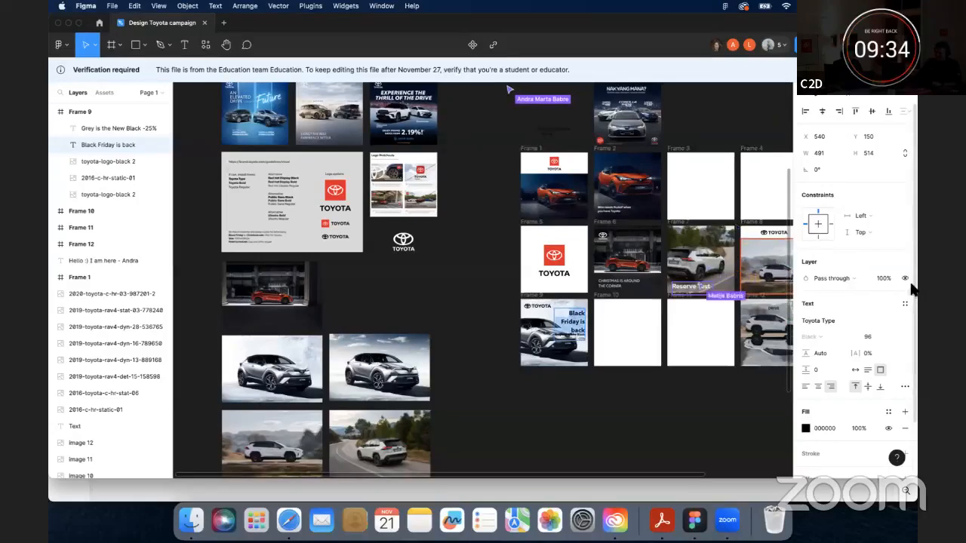
- Set the Black Friday is back headline's font size to 80
left_click(893, 340)
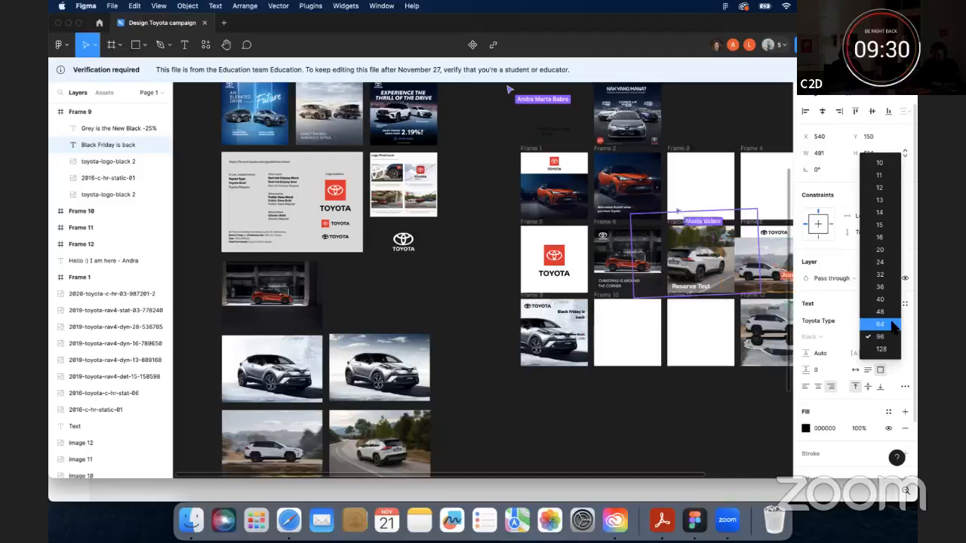
left_click(893, 325)
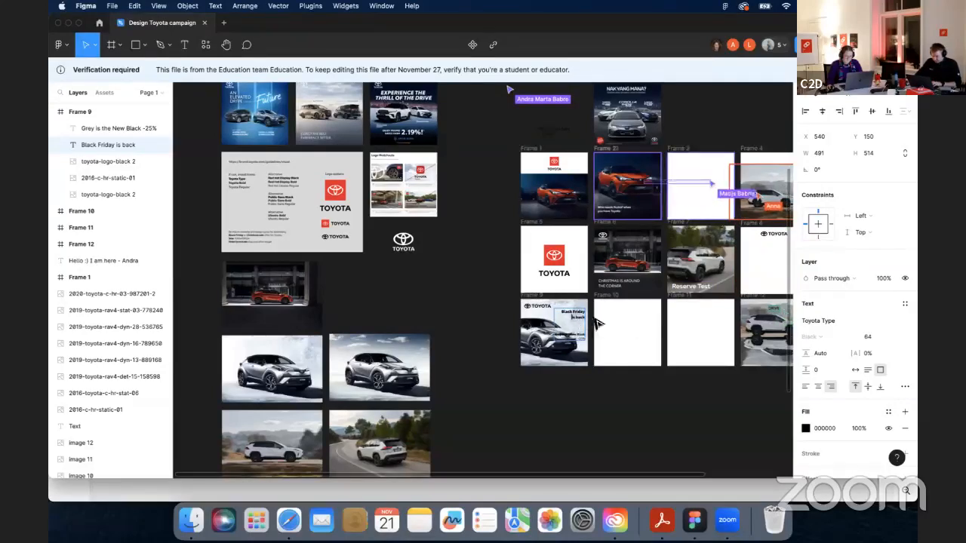
left_click(888, 336)
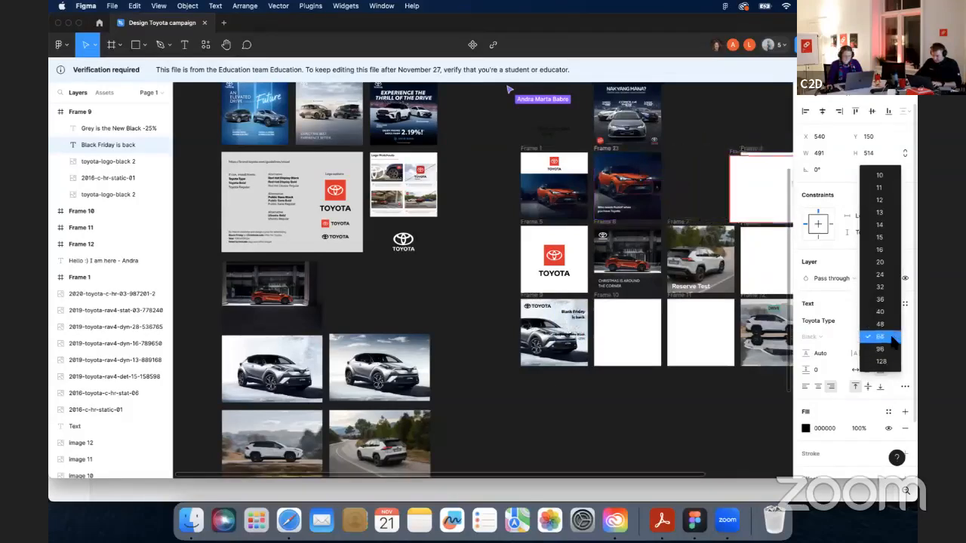
left_click(867, 338)
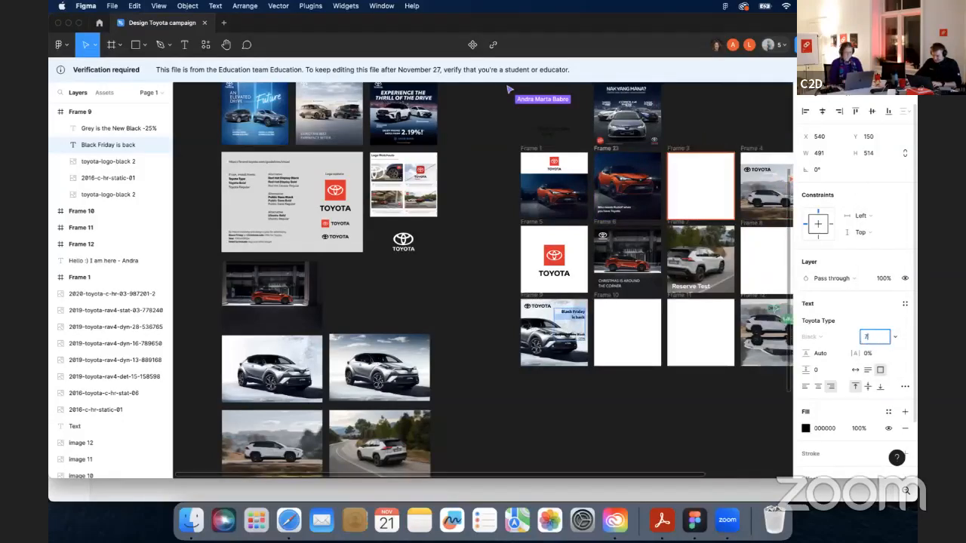
type("75")
key("Return")
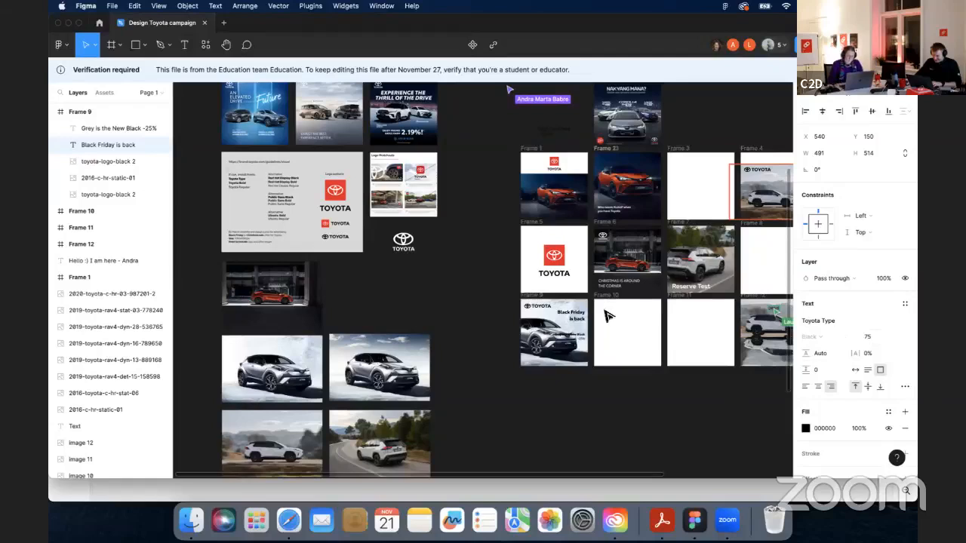
left_click(868, 337)
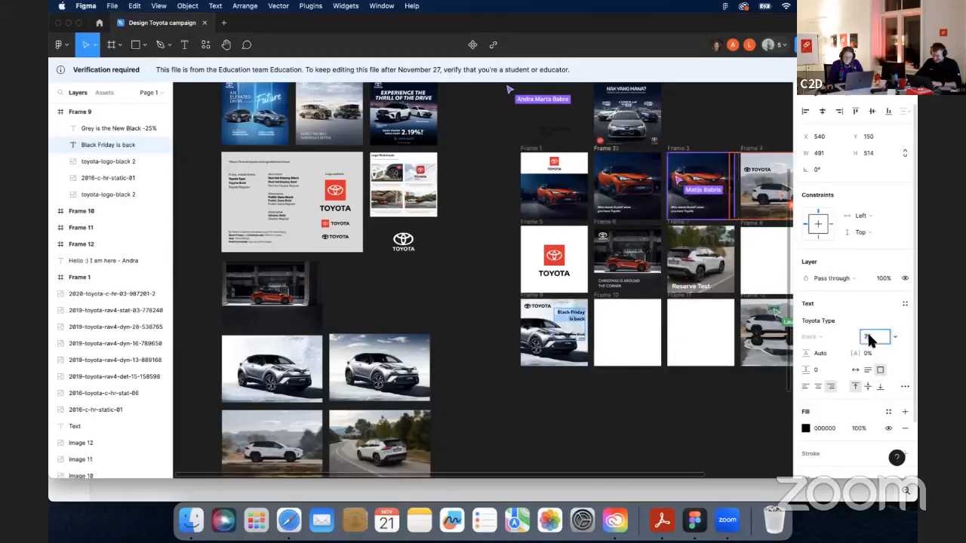
type("80")
key("Return")
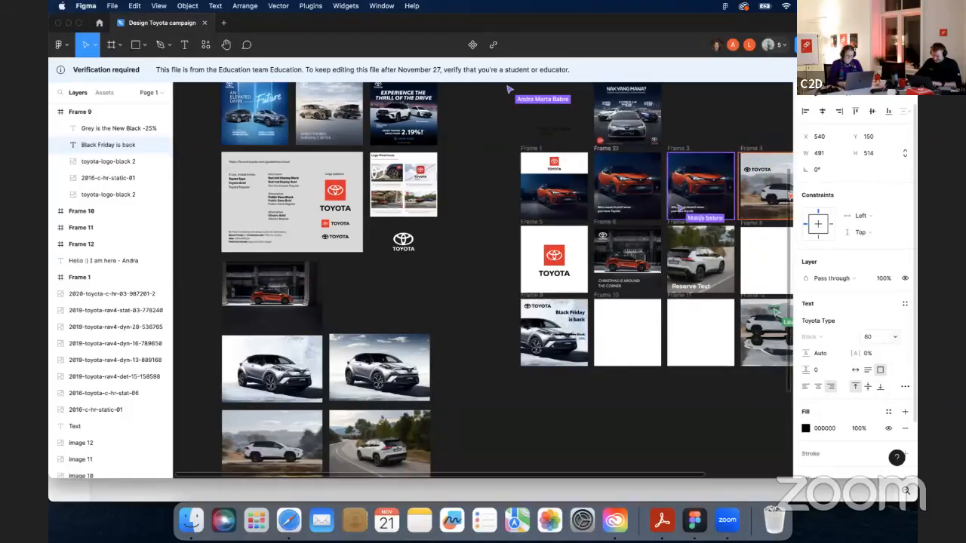
- Set the Black Friday is back headline's font size to 90
left_click(868, 339)
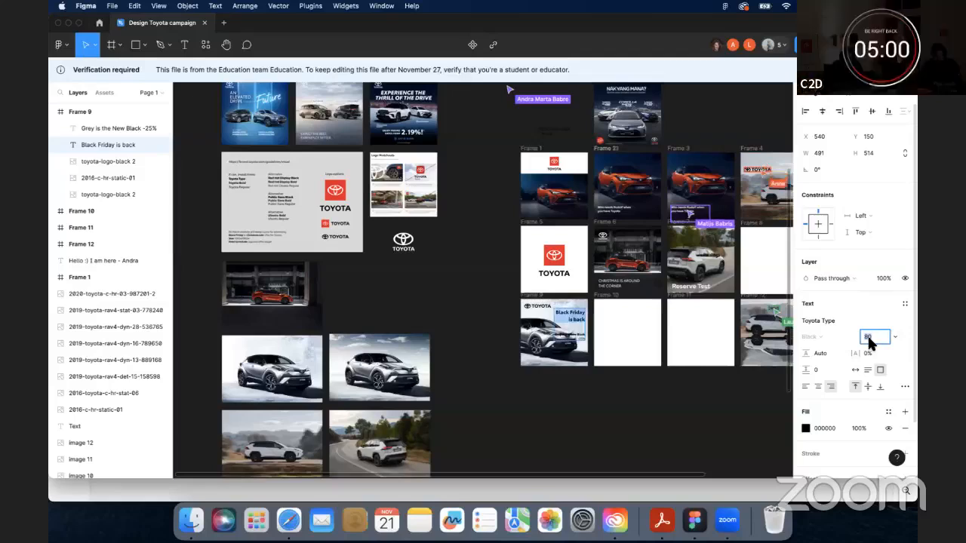
type("90")
key("Return")
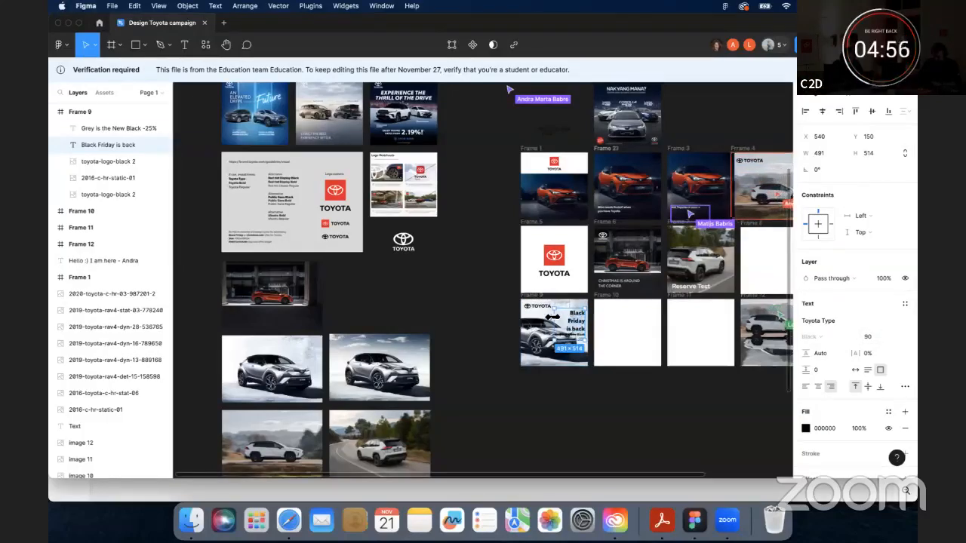
- Widen the headline text box to about 723 px and nudge it left to X 274
left_click_drag(556, 316, 542, 318)
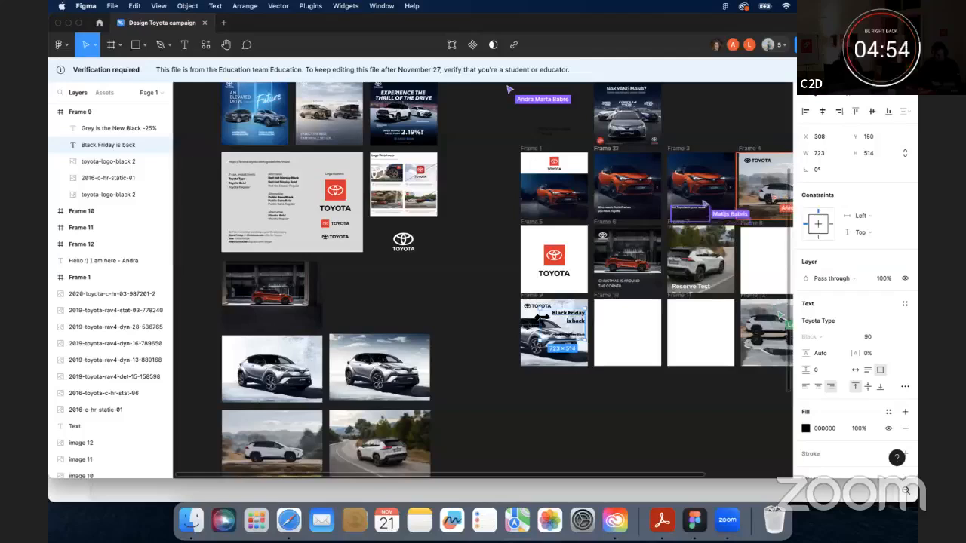
key("Left")
key("Left")
key("Left")
key("Left")
key("Left")
key("Left")
key("Left")
key("Left")
key("Left")
key("Left")
key("Left")
key("Left")
key("Left")
key("Left")
key("Left")
key("Left")
key("Left")
key("Left")
key("Left")
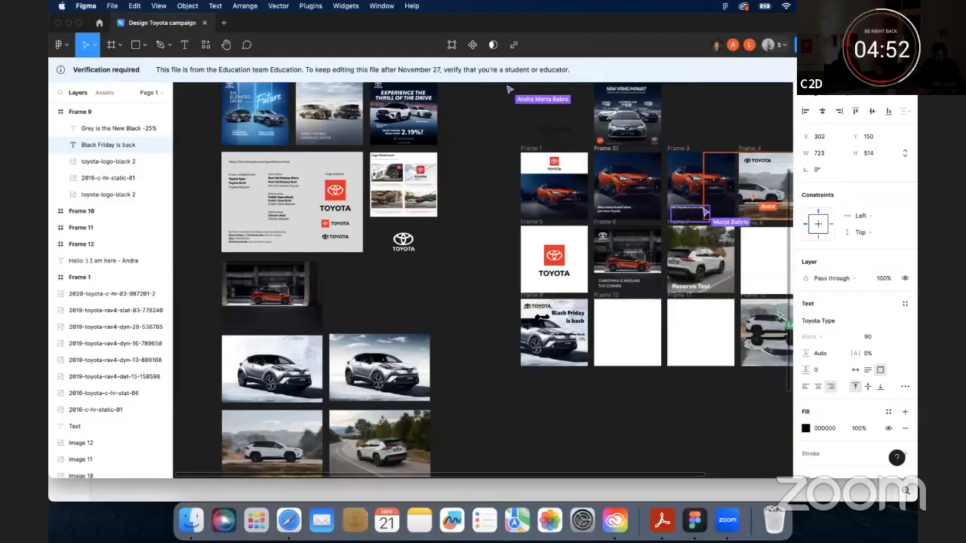
key("Left")
key("Left")
key("Left")
key("Left")
key("Left")
key("Left")
key("Left")
key("Left")
key("Left")
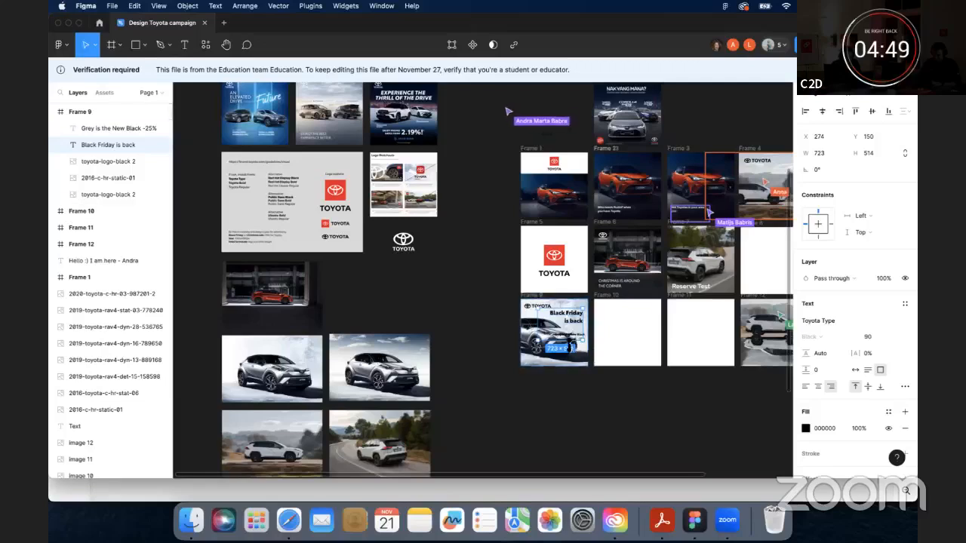
- Delete the Grey is the New Black -25% text layer from Frame 9
left_click_drag(572, 341, 572, 329)
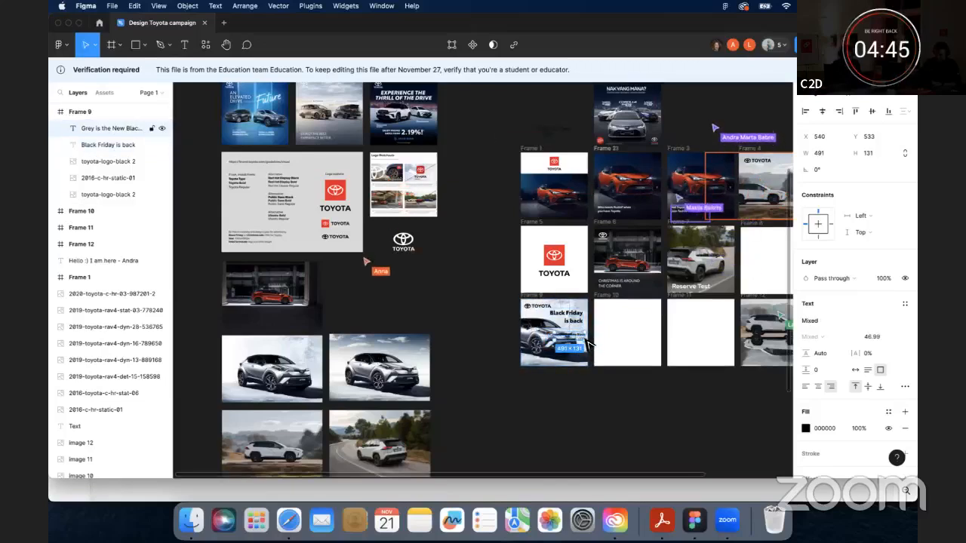
key("Delete")
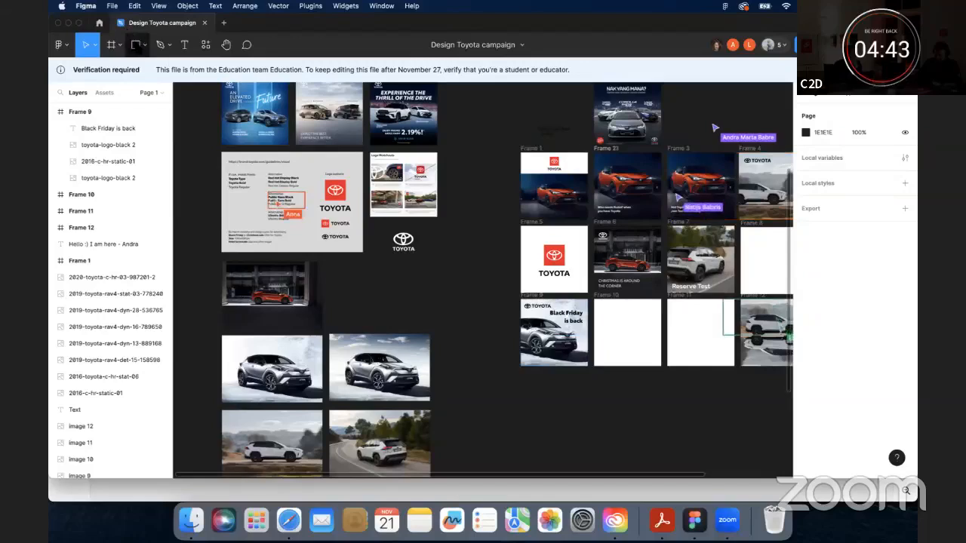
left_click(136, 45)
left_click(144, 47)
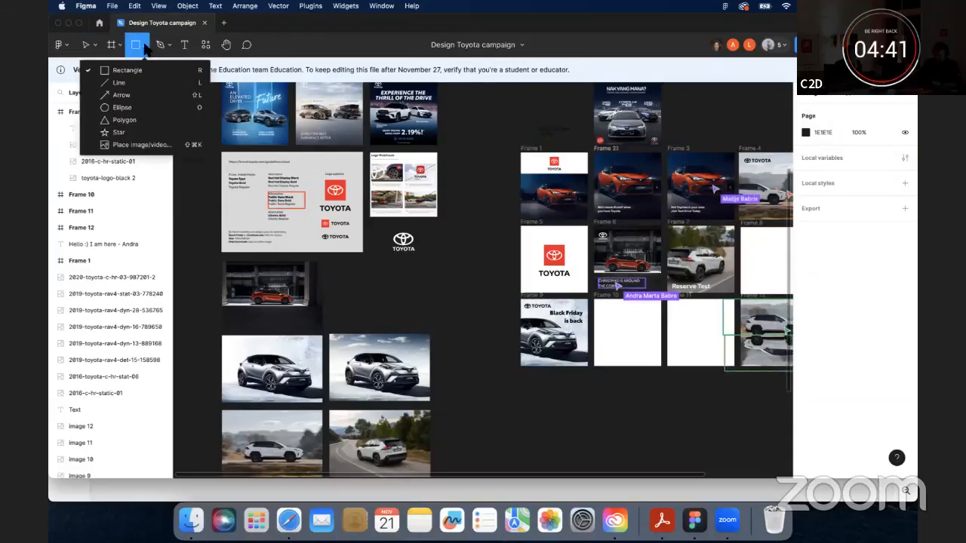
left_click(120, 107)
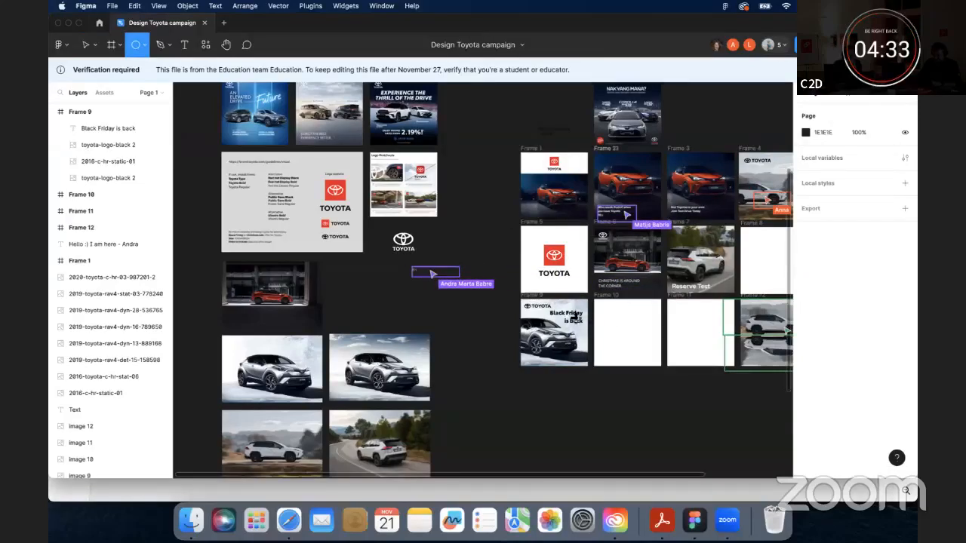
left_click(574, 318)
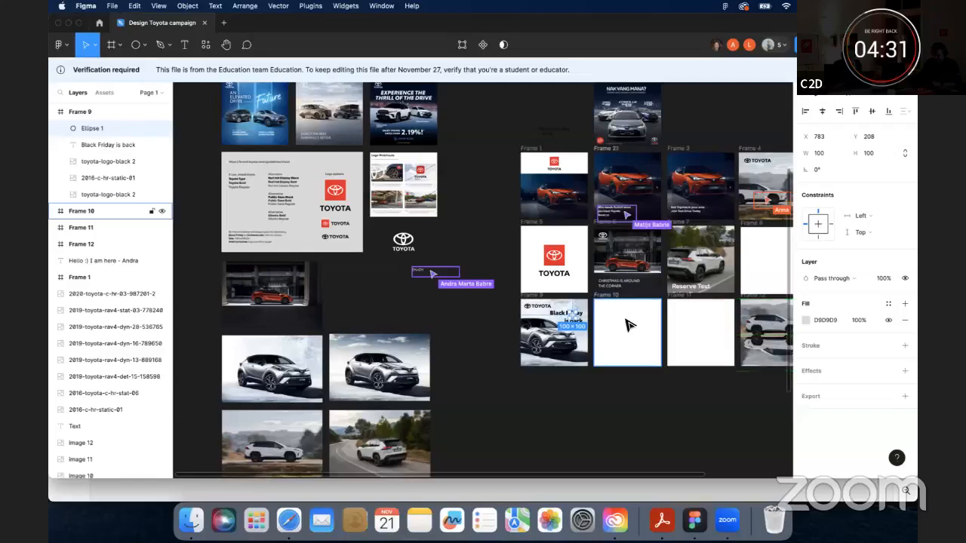
key("Delete")
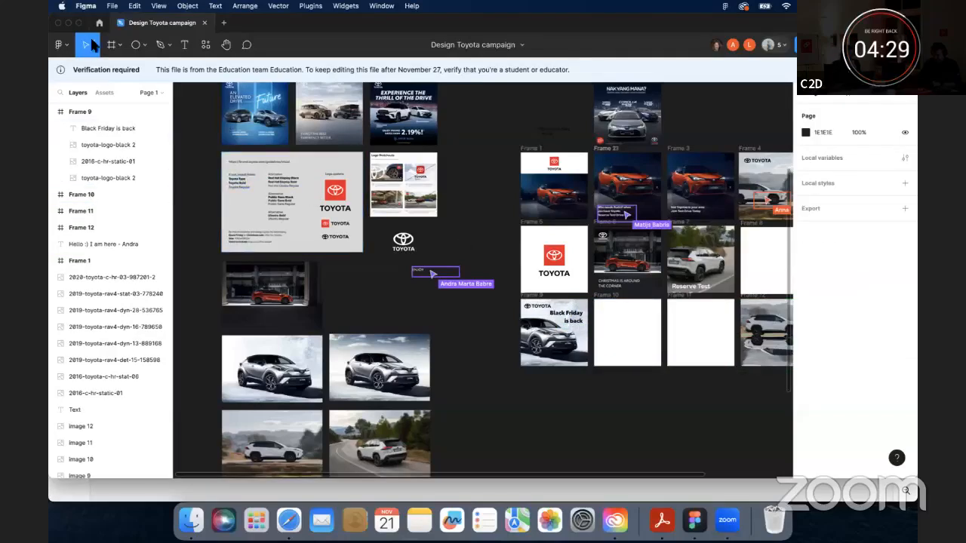
- Duplicate the headline below itself and change the copy's text to -25%
left_click(94, 46)
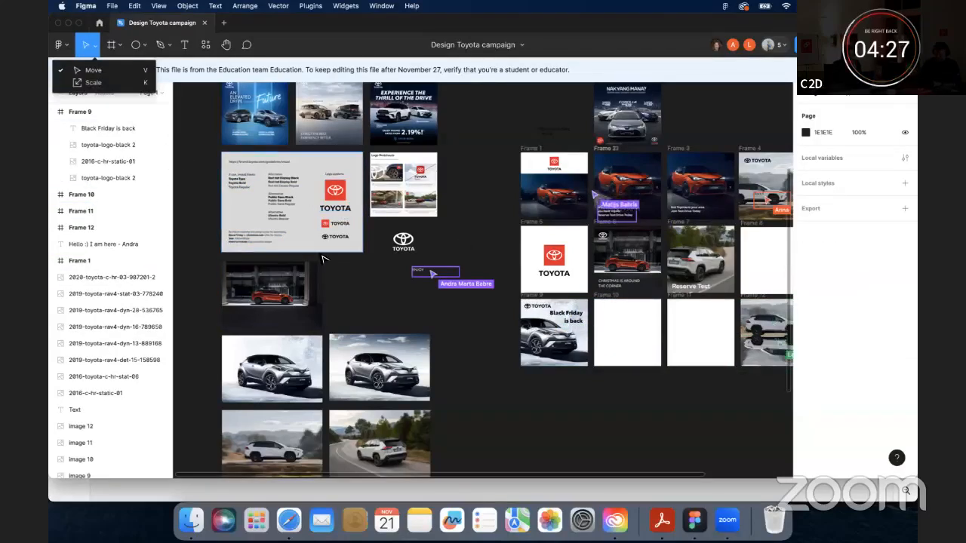
left_click_drag(569, 319, 578, 343)
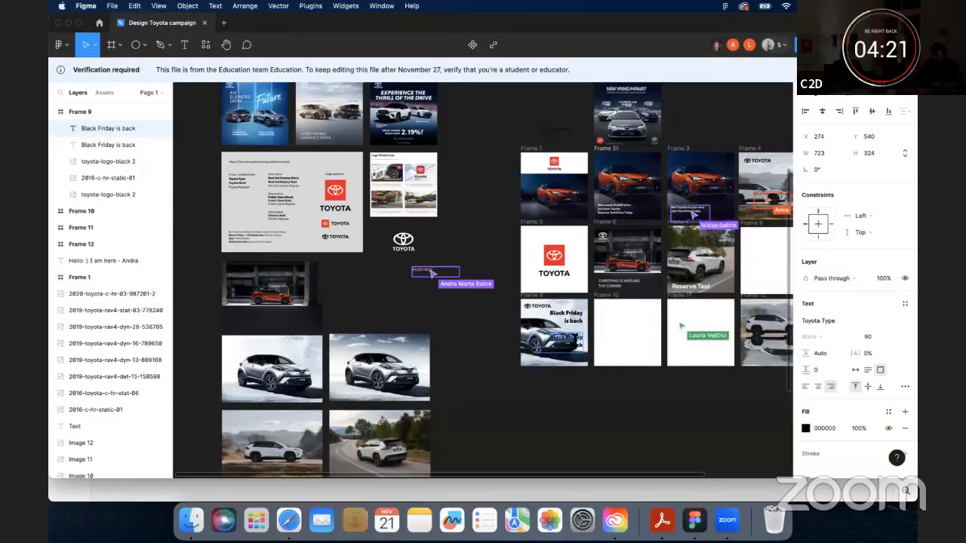
type("-25")
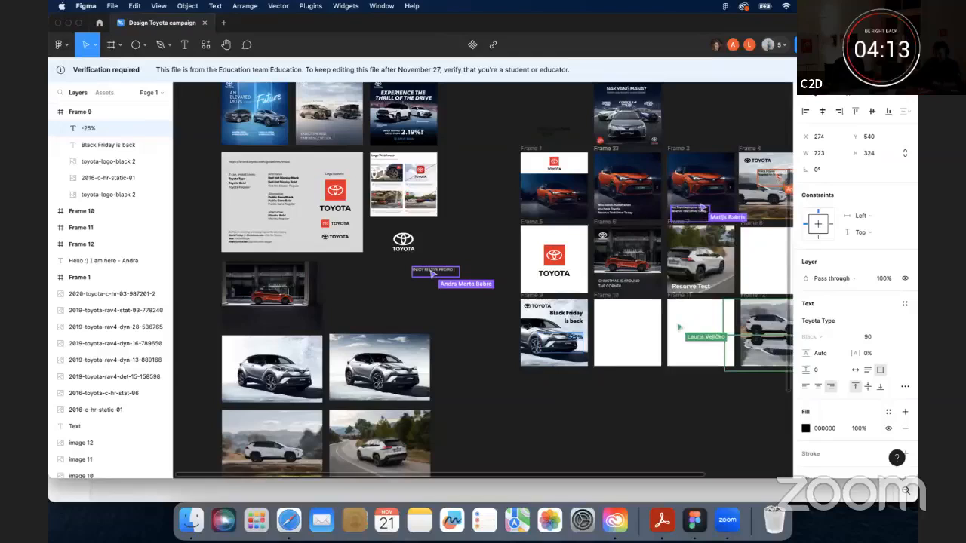
- Set the -25% text fill to the Toyota red EB0A1E sampled from the logo with the eyedropper
left_click(805, 428)
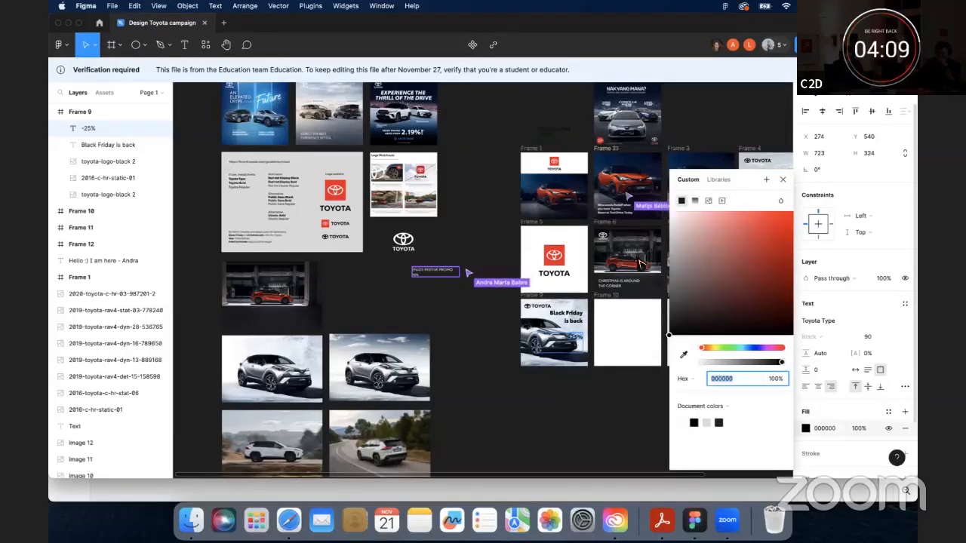
key("i")
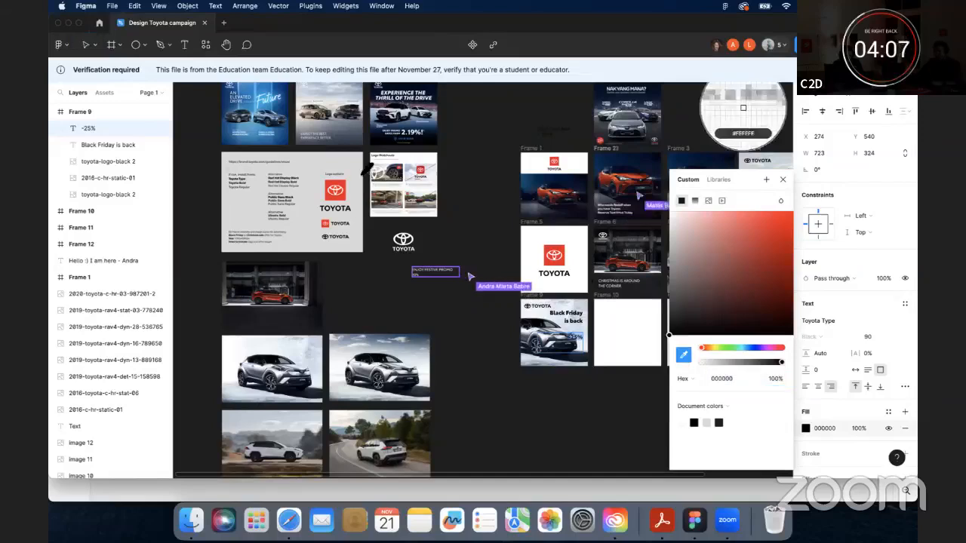
left_click(344, 194)
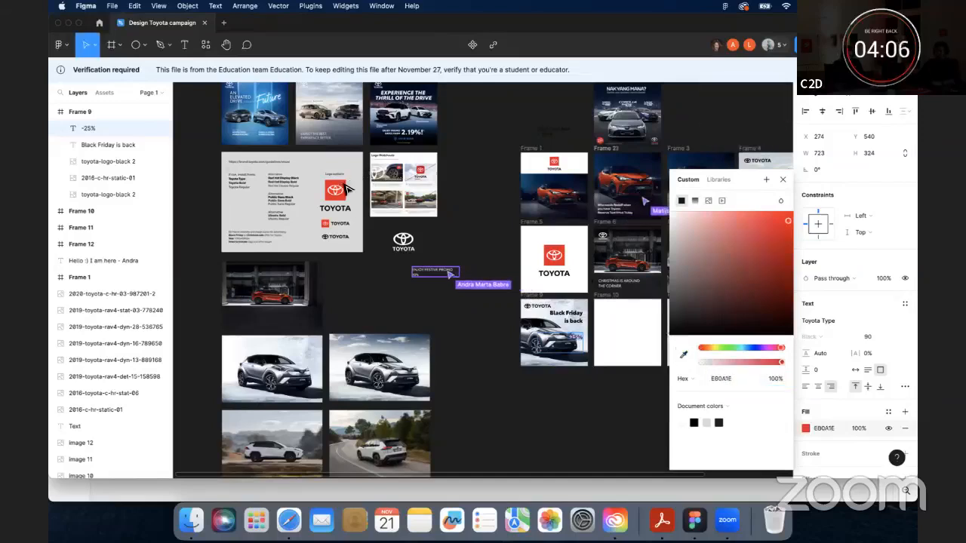
left_click(783, 178)
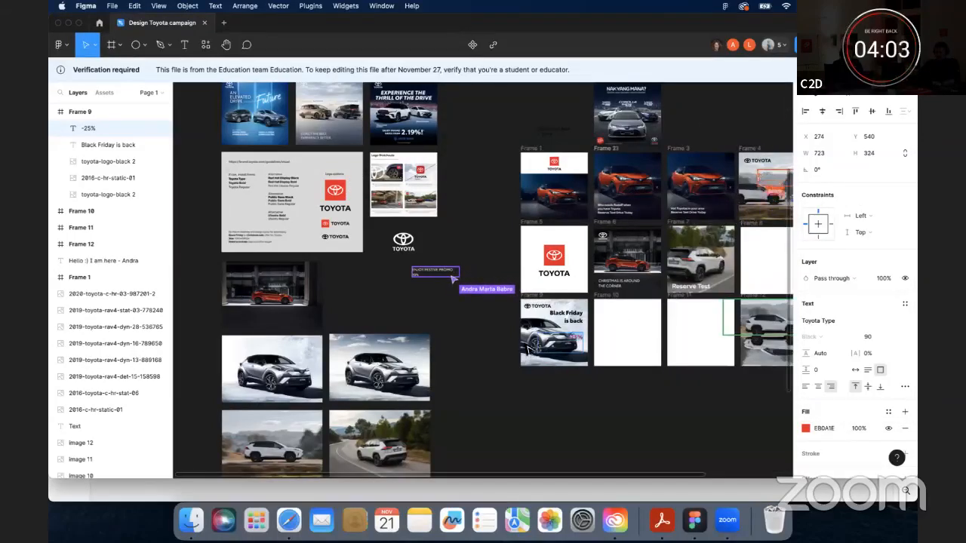
- Set the -25% text's font size to 300
left_click(892, 339)
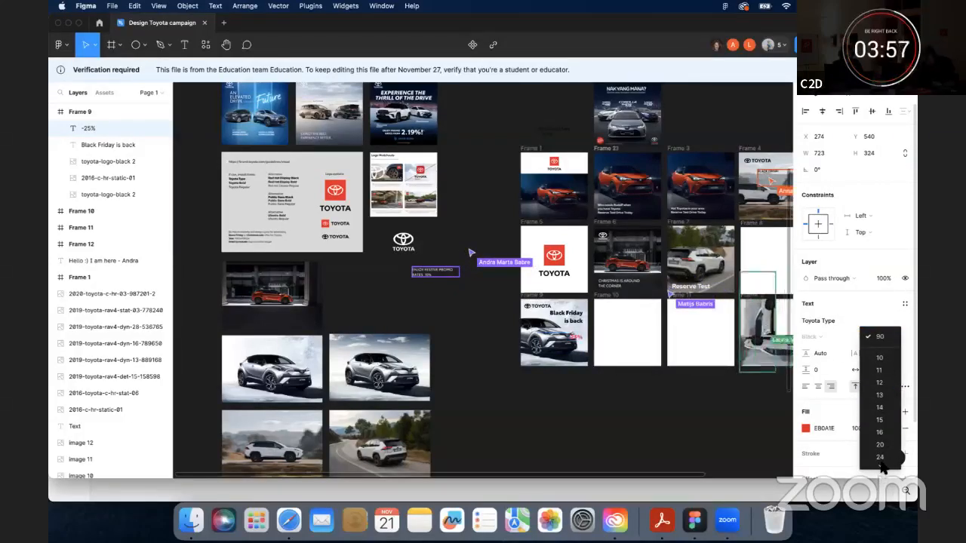
mouse_move(881, 465)
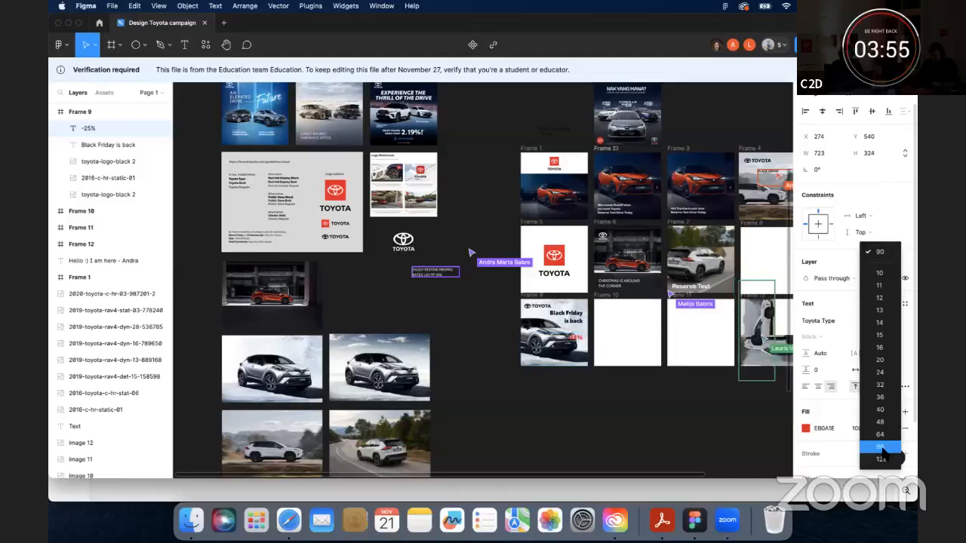
left_click(881, 459)
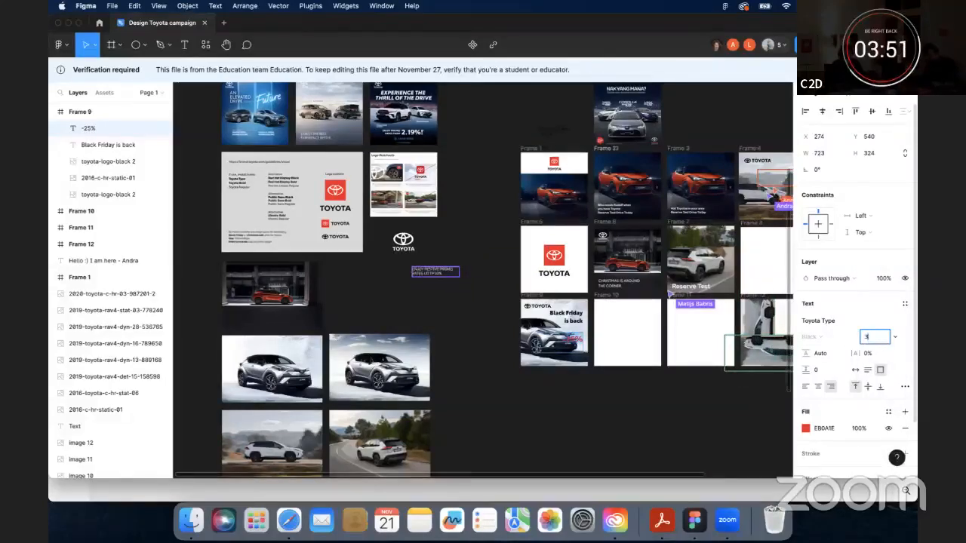
key("Return")
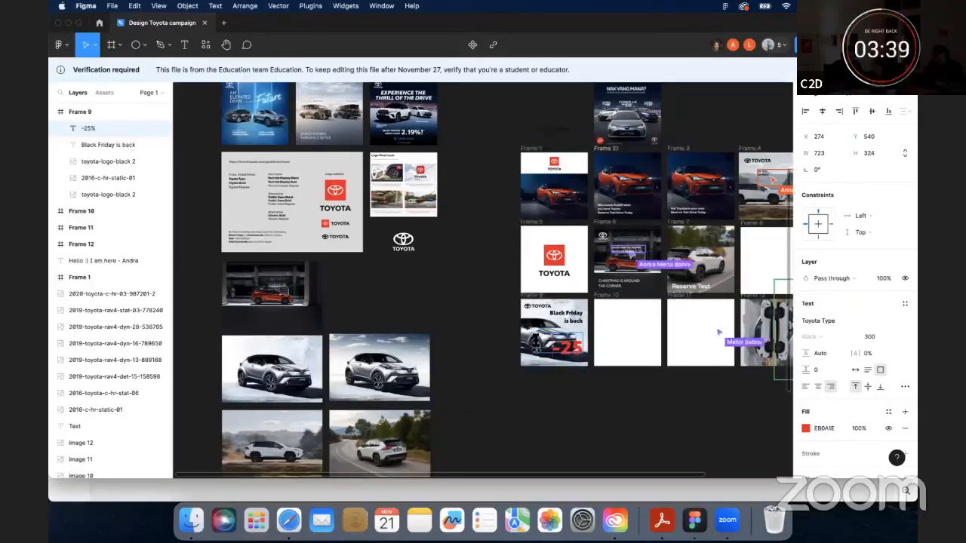
- Widen the -25% text box to about 941 px
left_click(96, 47)
left_click(92, 71)
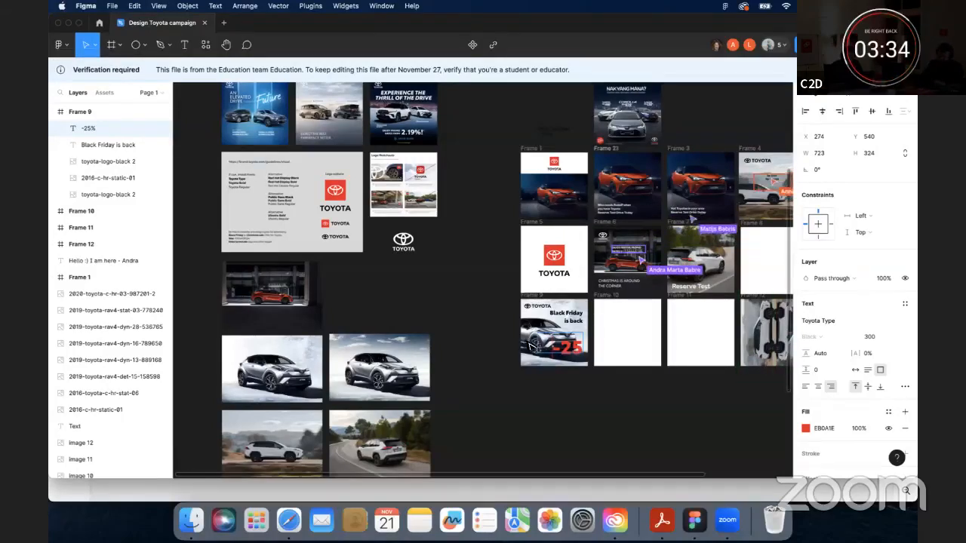
left_click(616, 426)
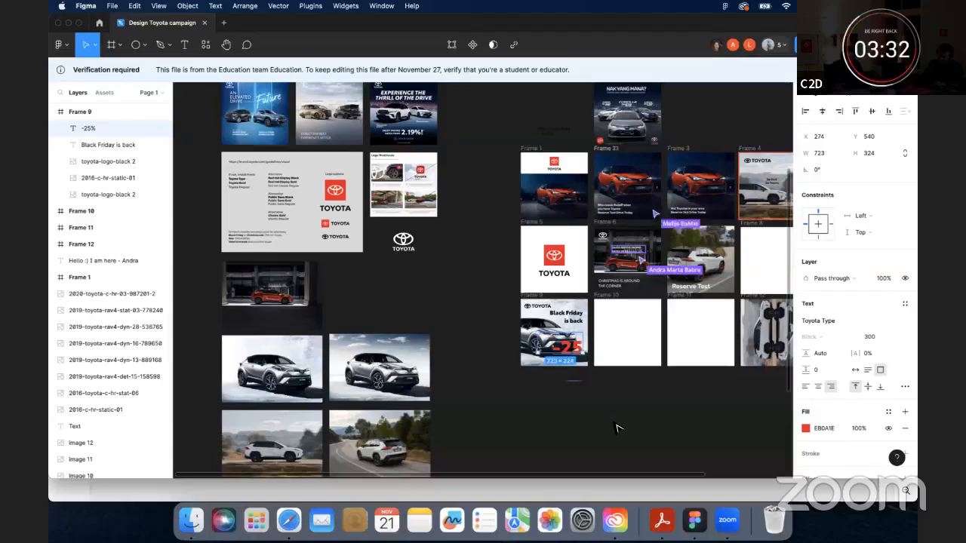
left_click_drag(538, 353, 578, 358)
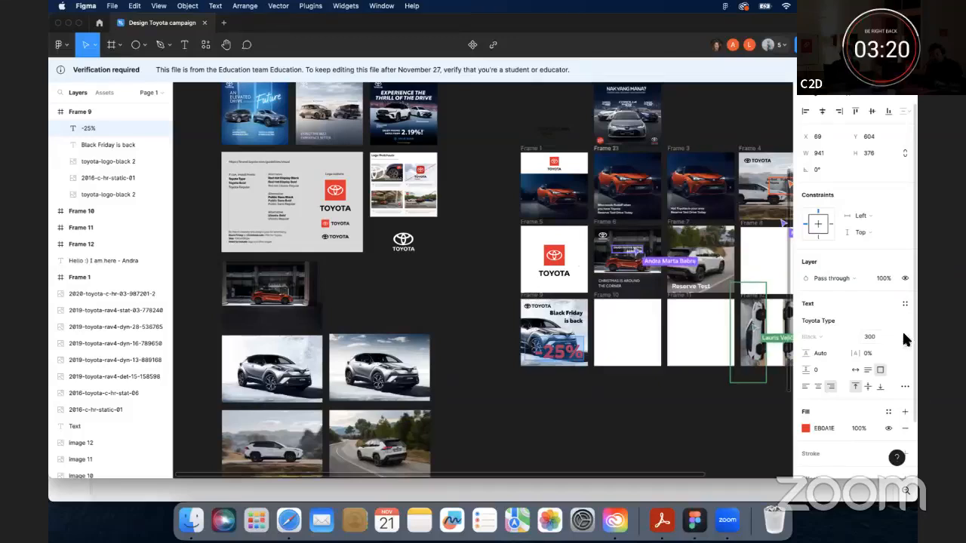
- Set the -25% text's font size to 200
left_click(873, 336)
type("20")
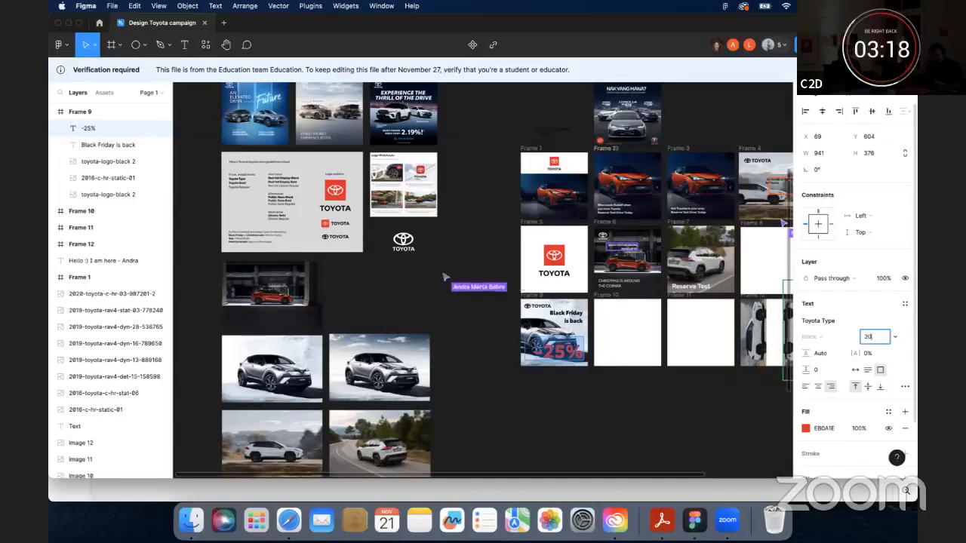
key("Return")
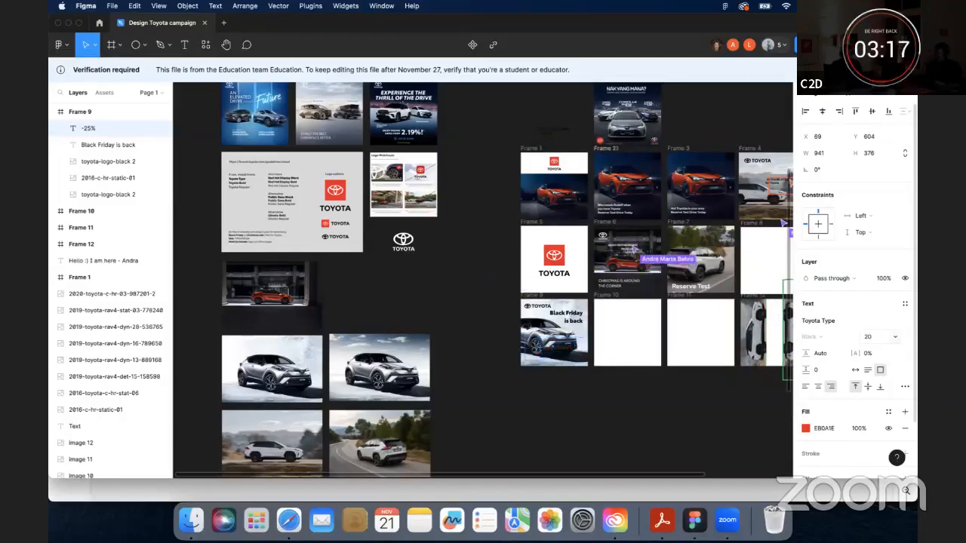
left_click(870, 337)
type("15")
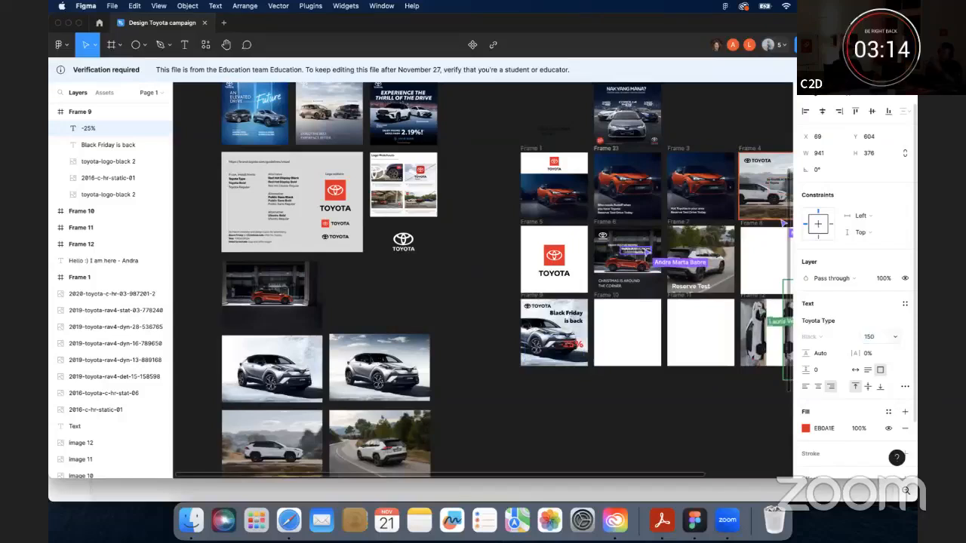
left_click(871, 337)
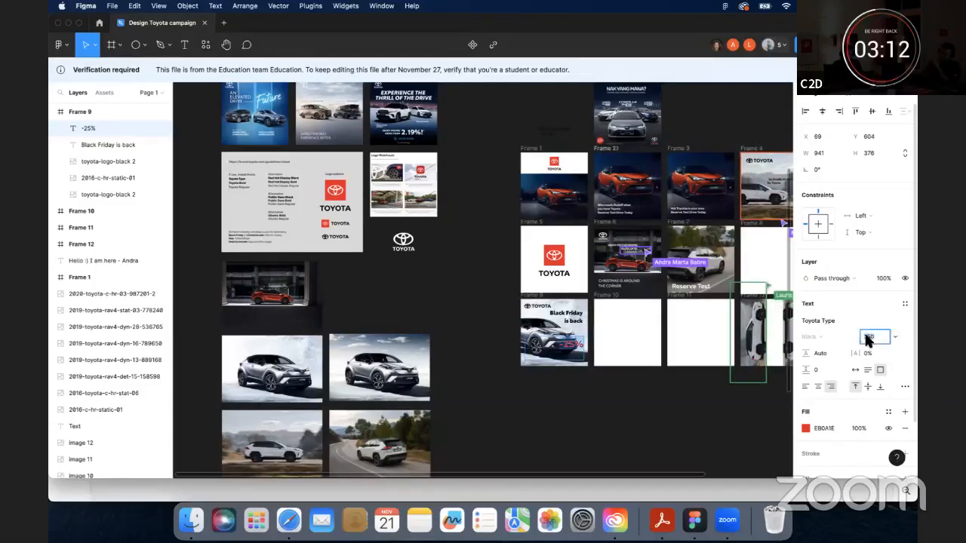
type("200")
key("Return")
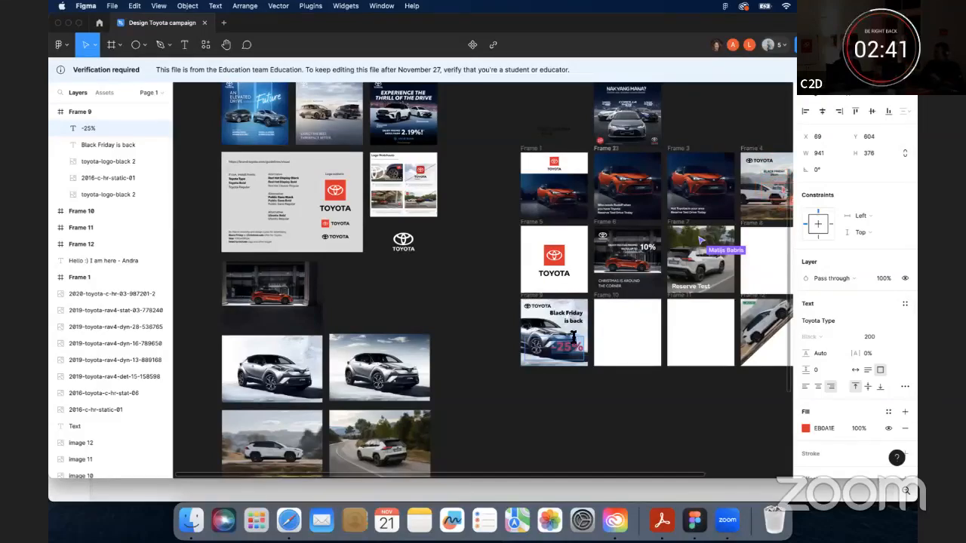
- Shrink the -25% text box's height to about 284 px from its top edge
left_click(88, 51)
left_click(134, 73)
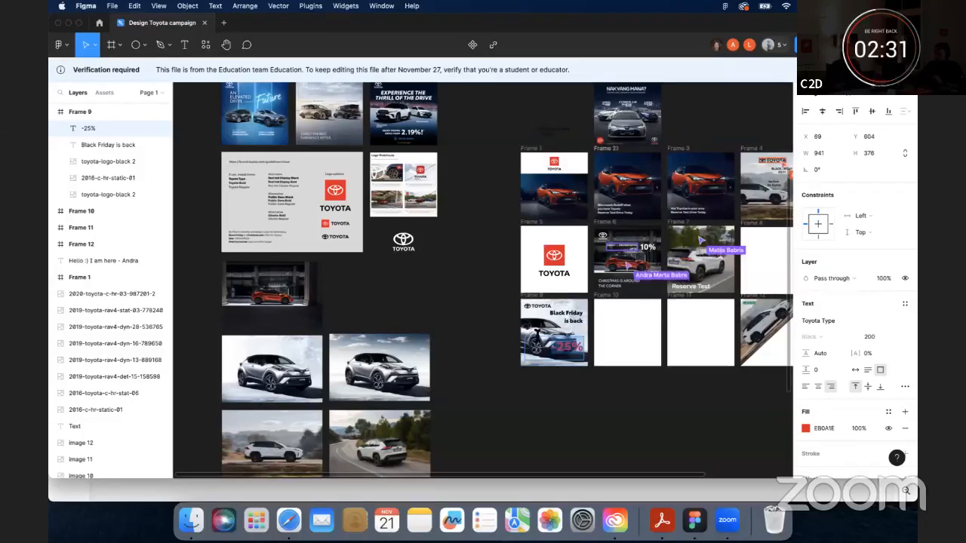
key("Escape")
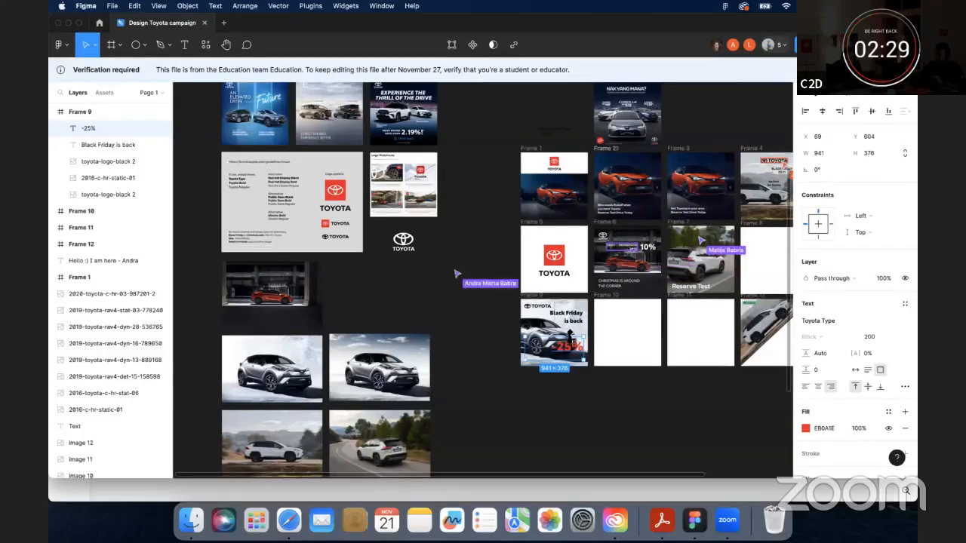
left_click_drag(572, 337, 571, 343)
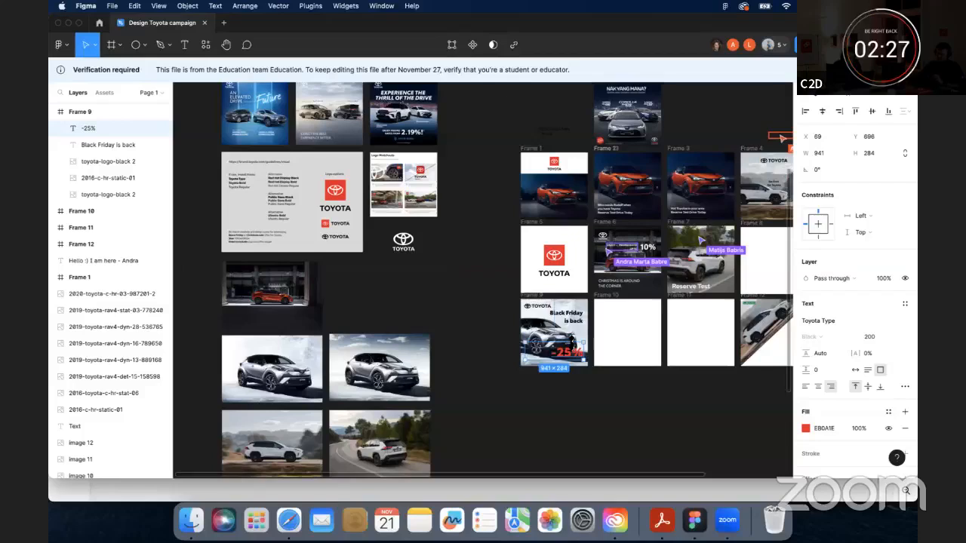
- Nudge the Toyota logo in Frame 9 slightly upward to Y 74
left_click(547, 310)
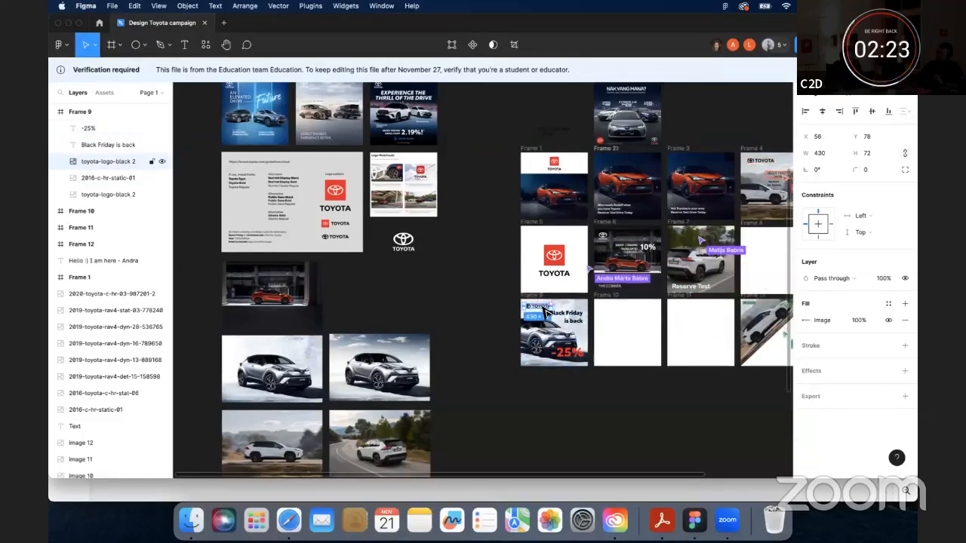
key("Up")
key("Up")
key("Up")
key("Up")
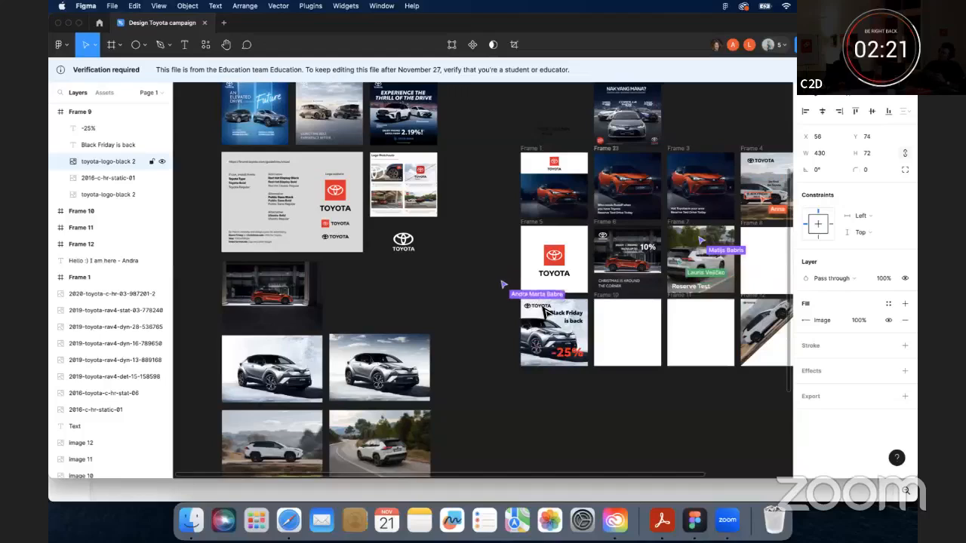
- Nudge the Toyota logo in Frame 9 further up to Y 72
key("Up")
key("Up")
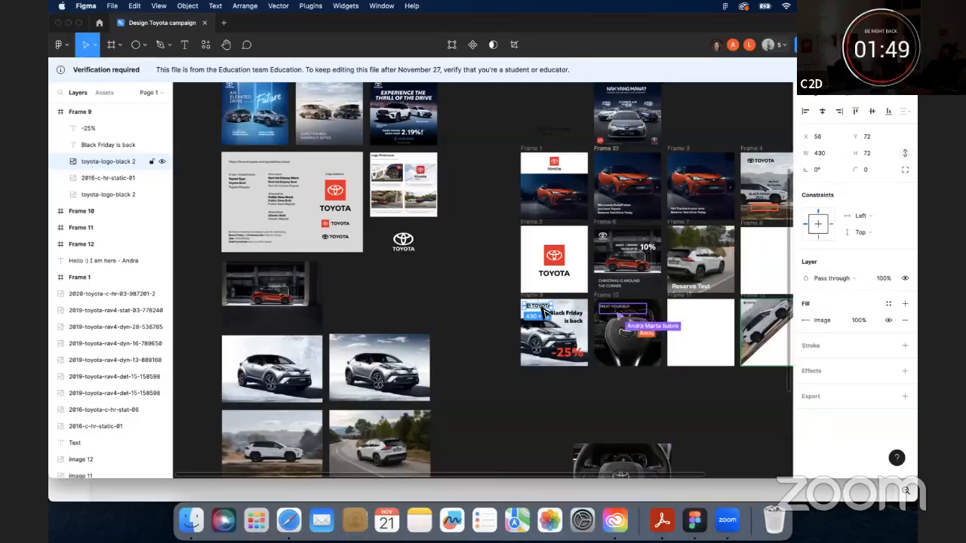
- Change the -25% text's font to ToyotaType-Regular
left_click(571, 359)
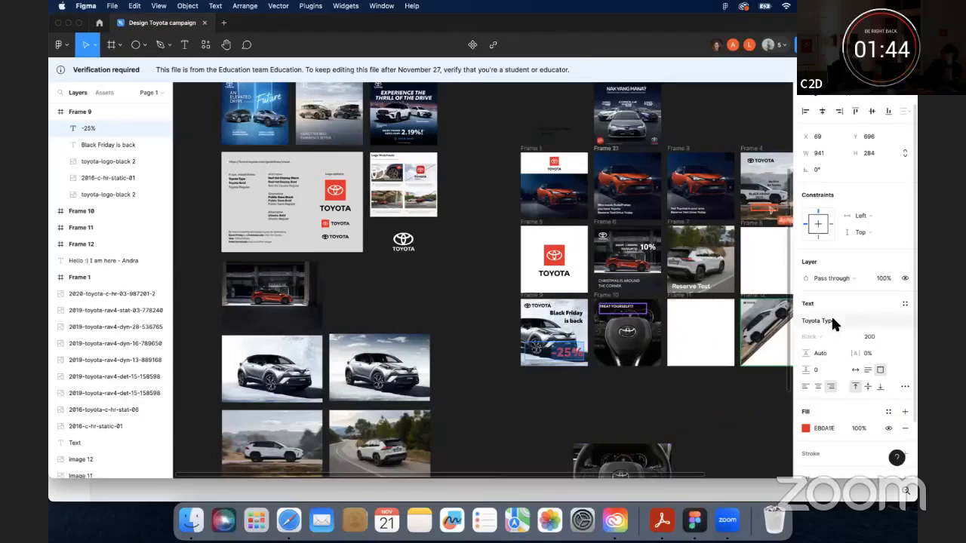
left_click(858, 321)
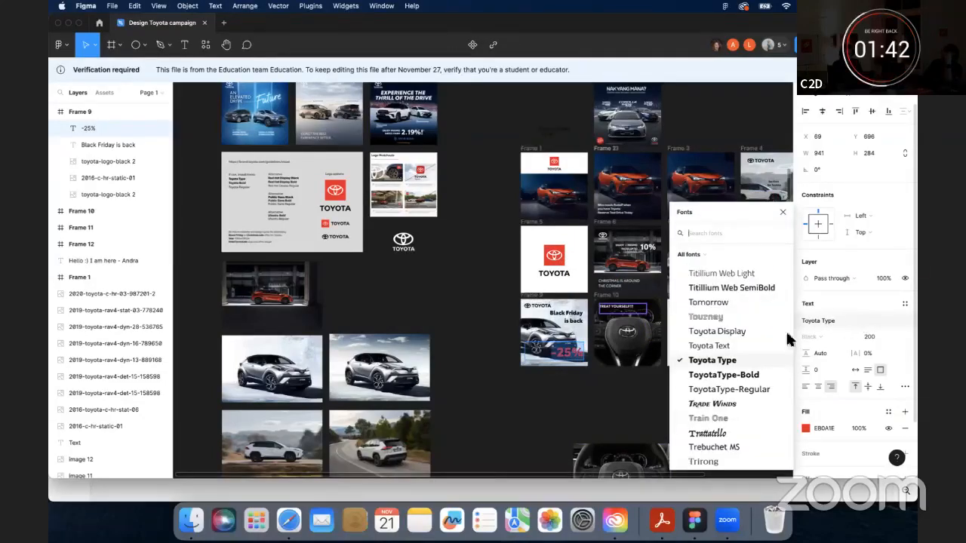
left_click(735, 385)
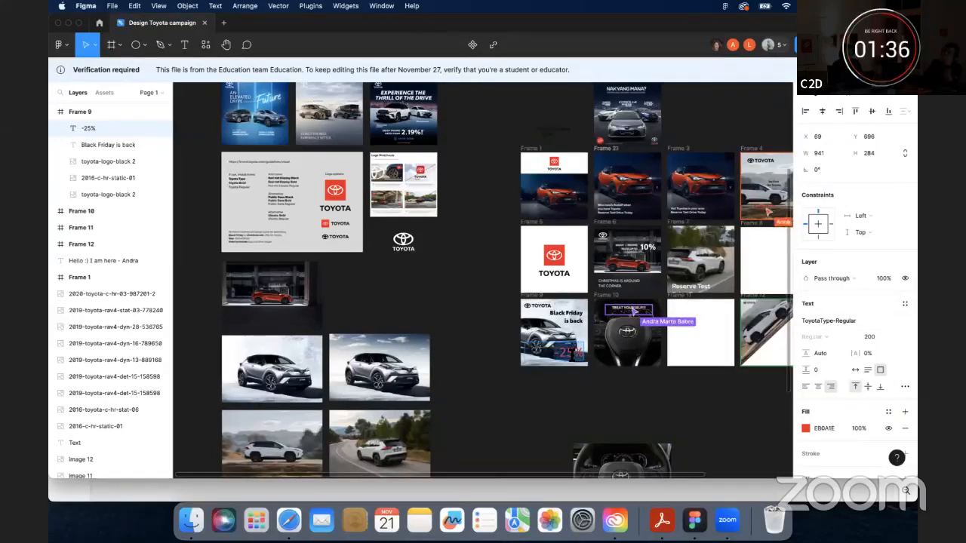
- Set the -25% text's font size to 30
left_click(873, 336)
type("30")
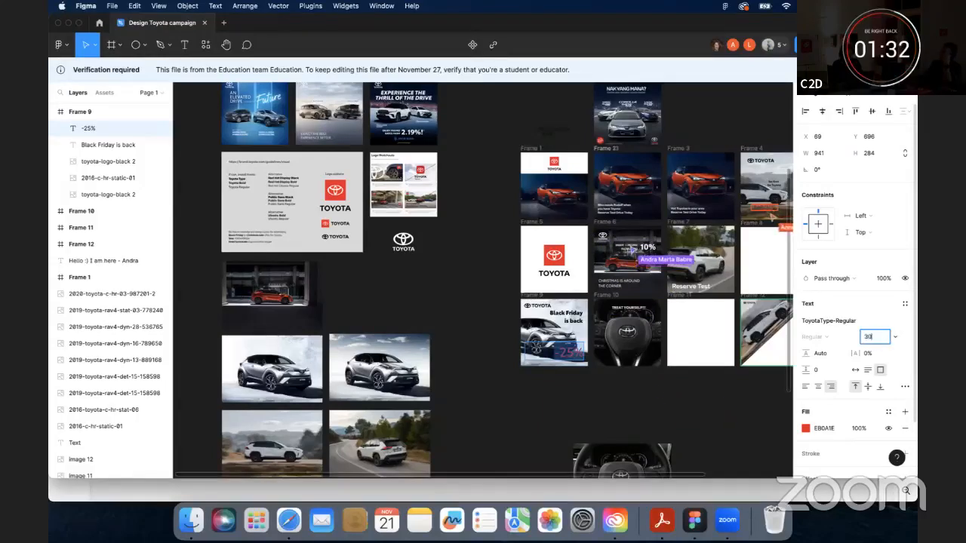
key("Return")
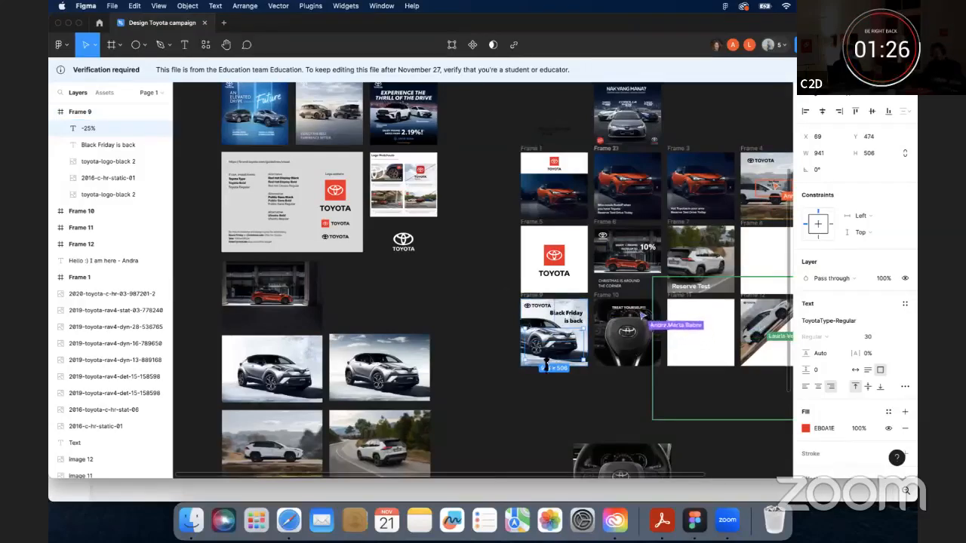
- Enlarge the -25% text box to about 1294 × 709 px and set its font size to 300
left_click_drag(546, 361, 500, 355)
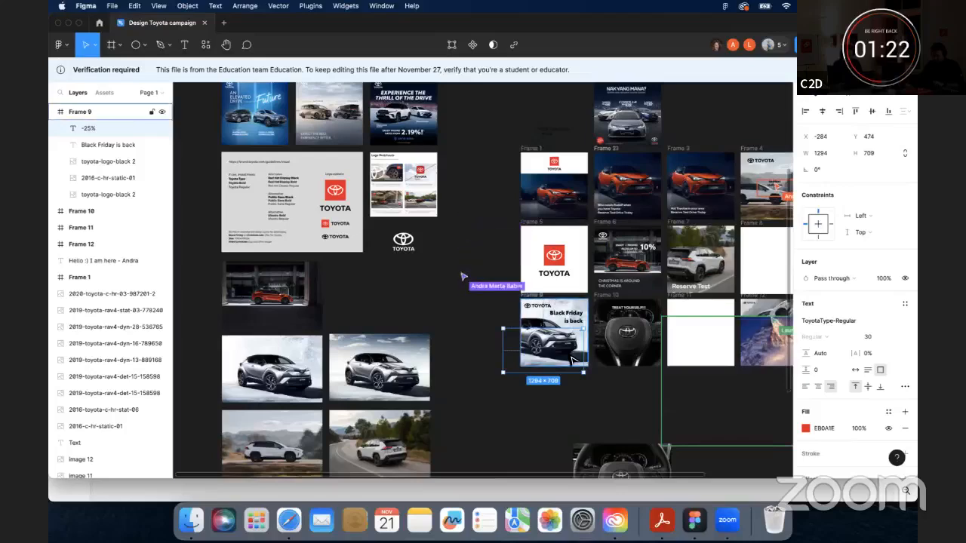
left_click(611, 394)
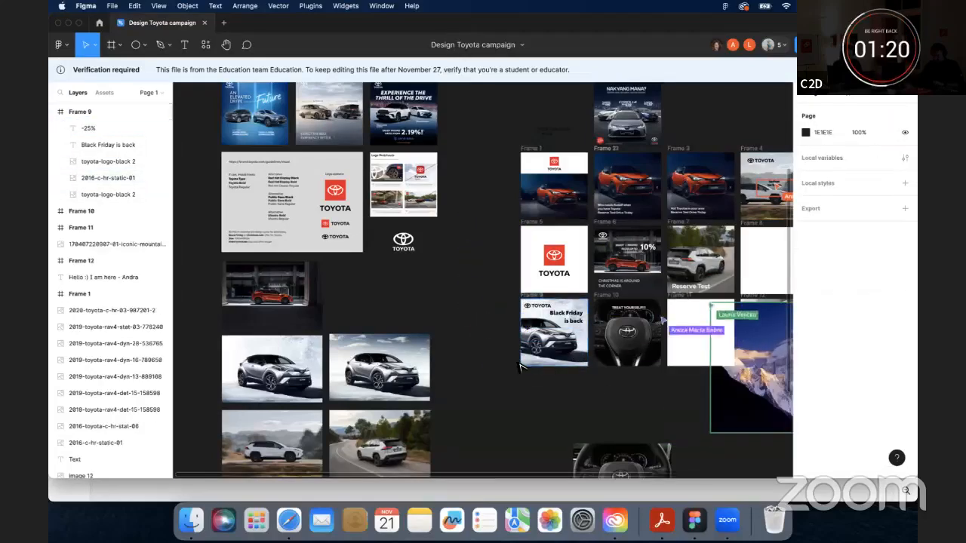
left_click(580, 332)
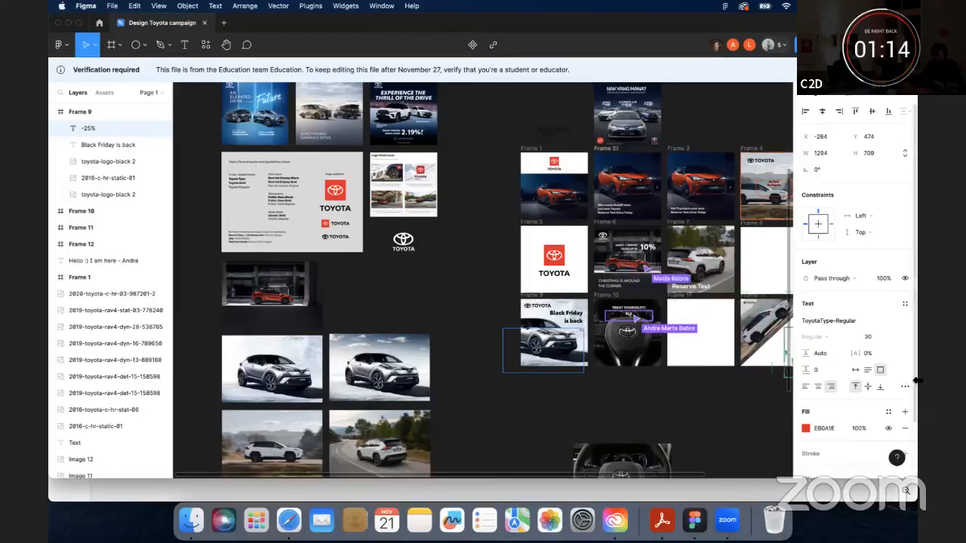
left_click(874, 337)
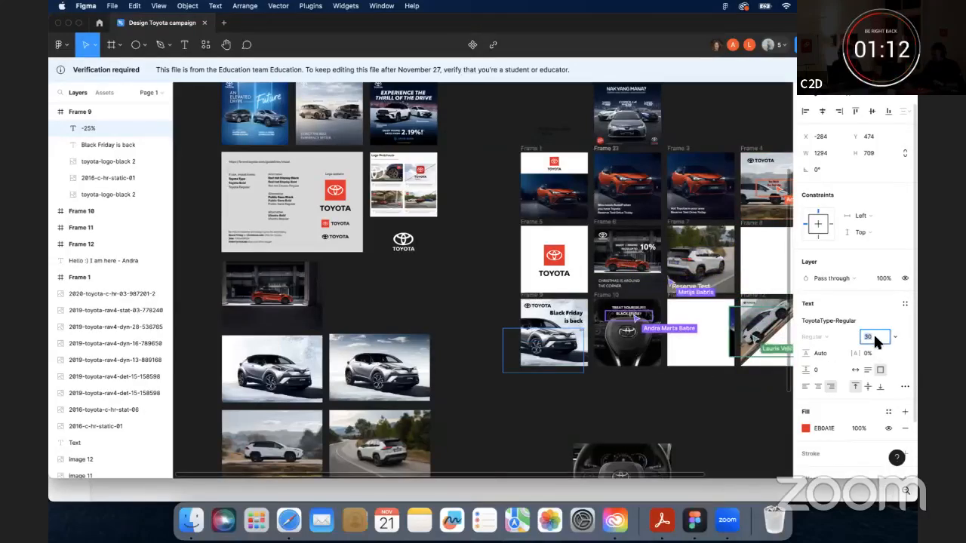
type("300")
key("Return")
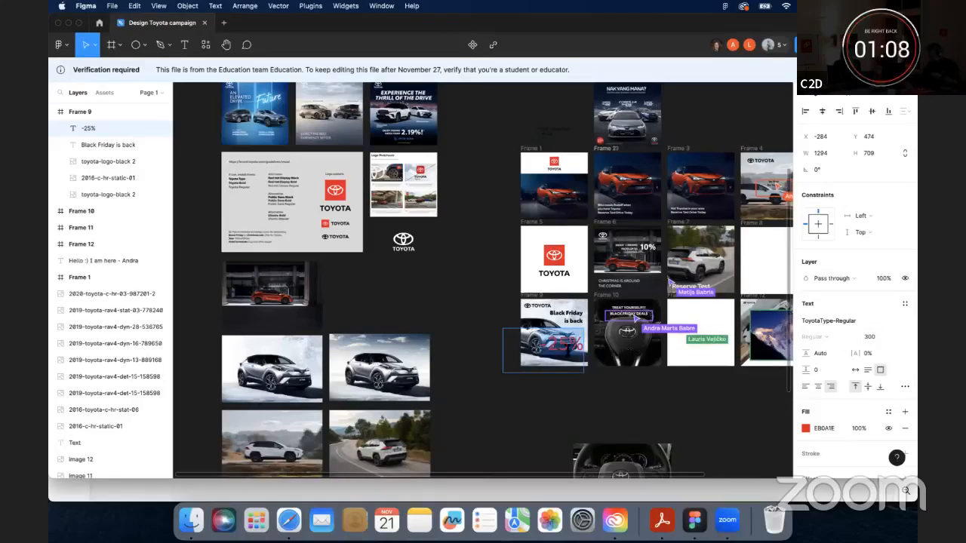
- Try to set the -25% text's font size to 150
left_click(872, 337)
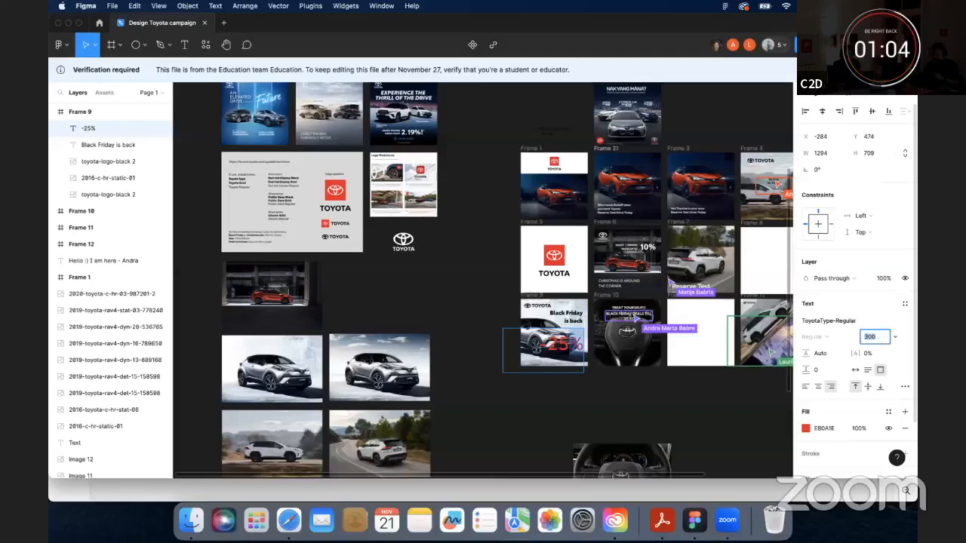
type("150")
key("Return")
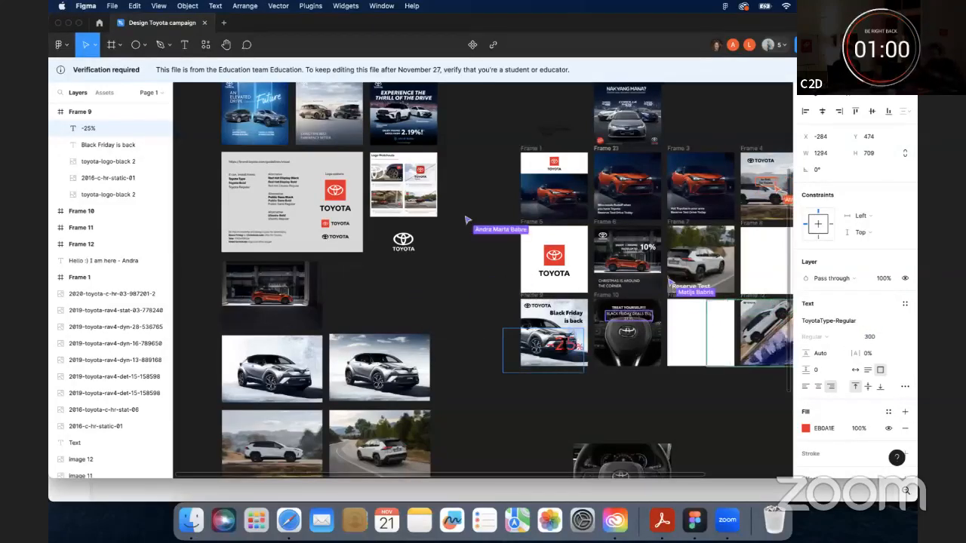
left_click(558, 344)
left_click(880, 317)
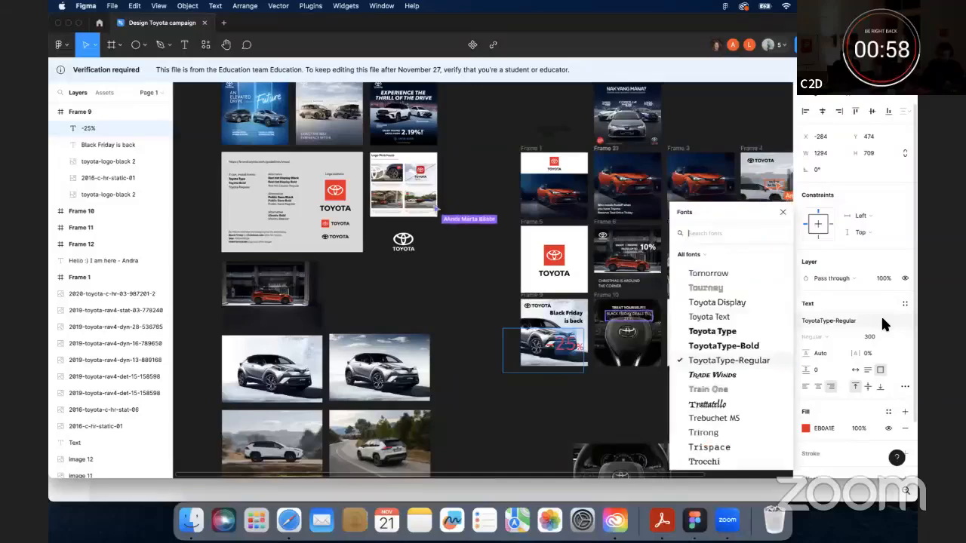
left_click(700, 348)
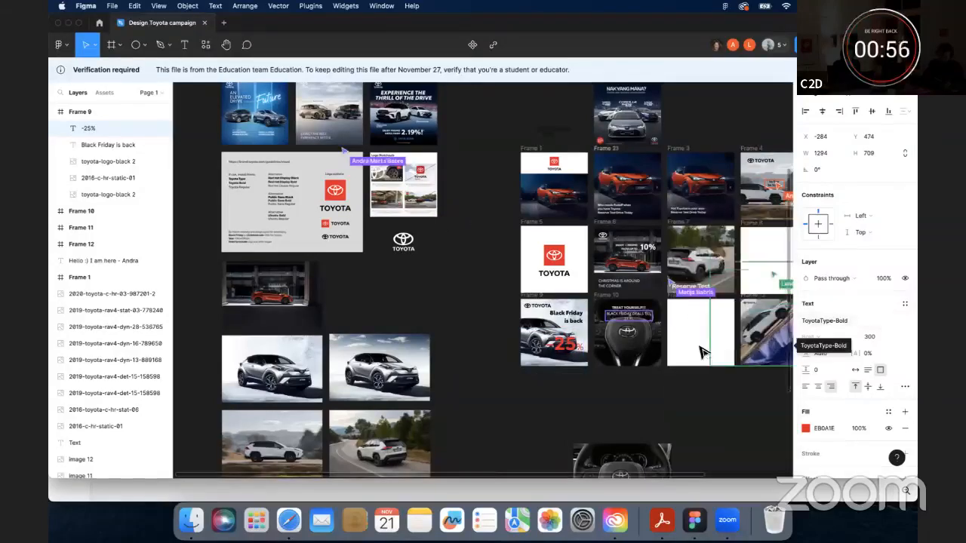
key("super+z")
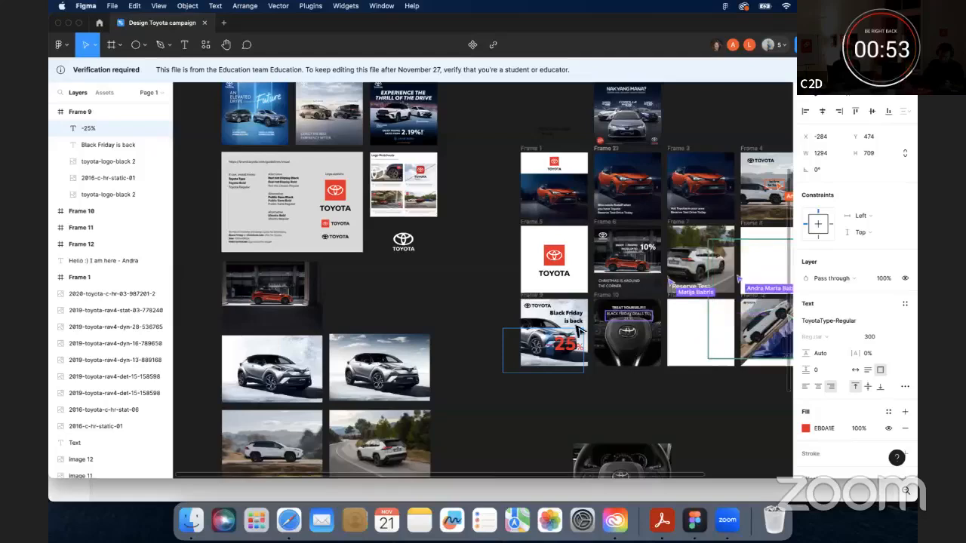
- Set the Black Friday is back headline's font size to 100
left_click(552, 316)
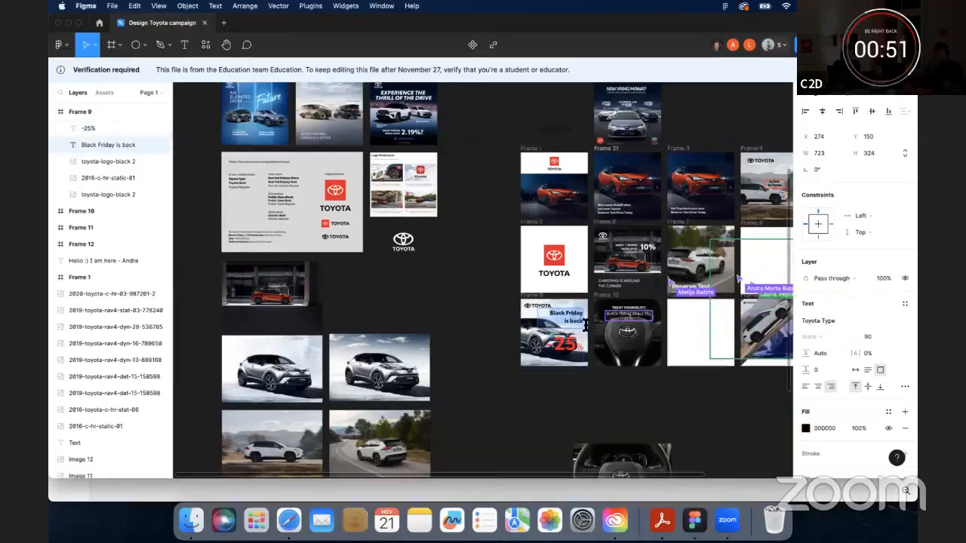
left_click(881, 339)
type("1")
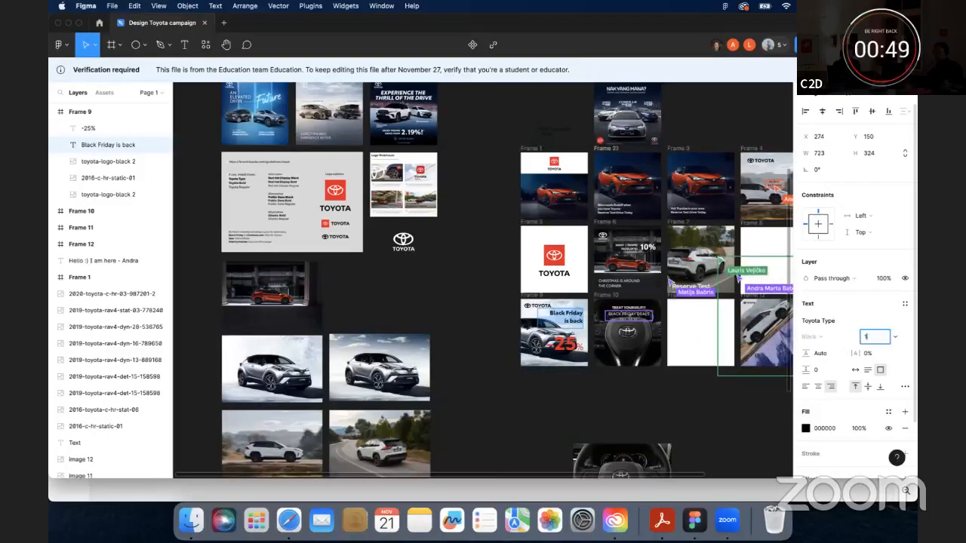
type("00")
key("Return")
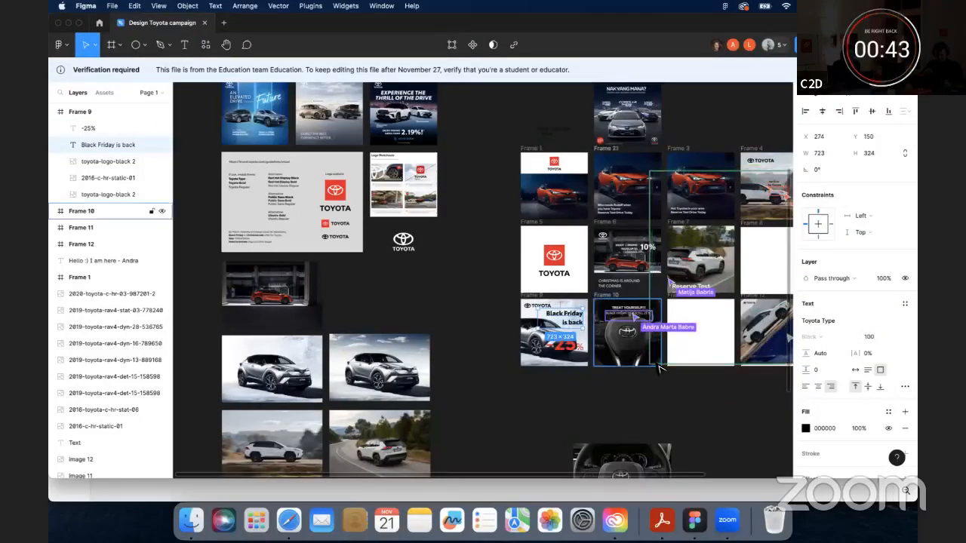
- Resize the -25% text box to about 954 × 427 px and position it at X 56, Y 653
left_click(626, 387)
left_click(576, 352)
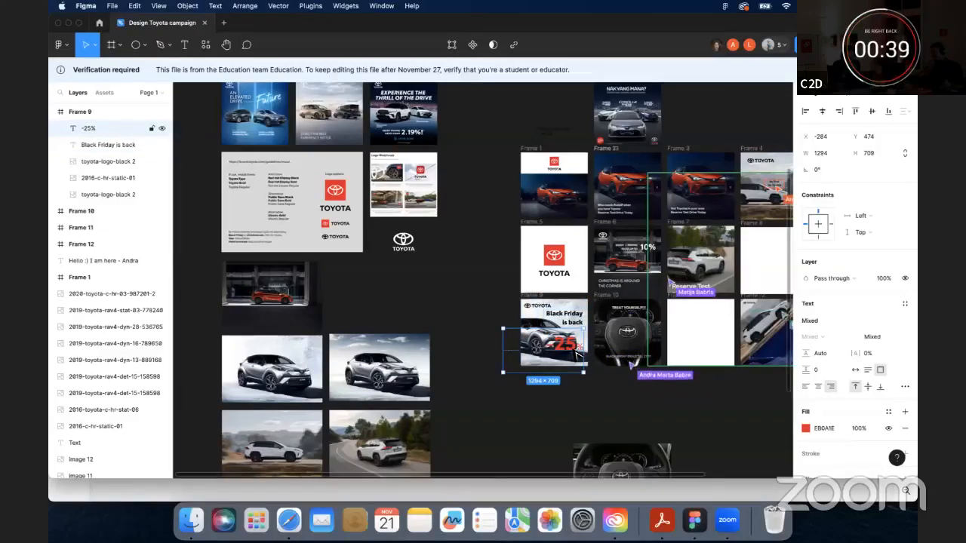
left_click_drag(568, 365, 568, 355)
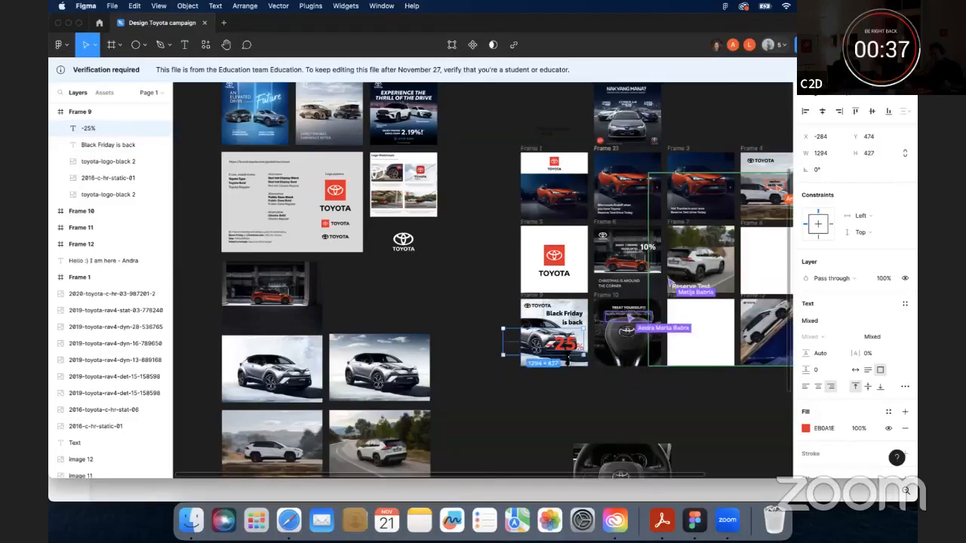
key("shift+Down")
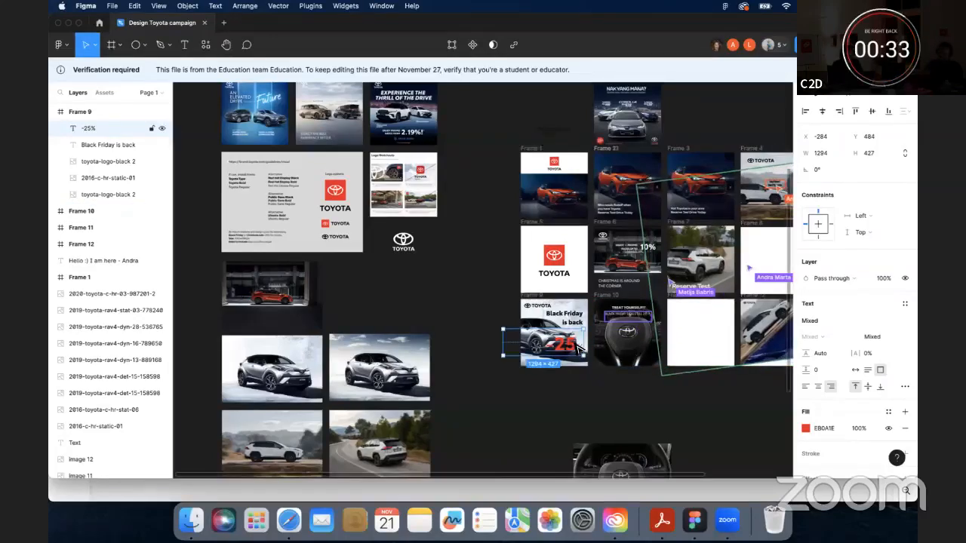
left_click_drag(575, 346, 575, 355)
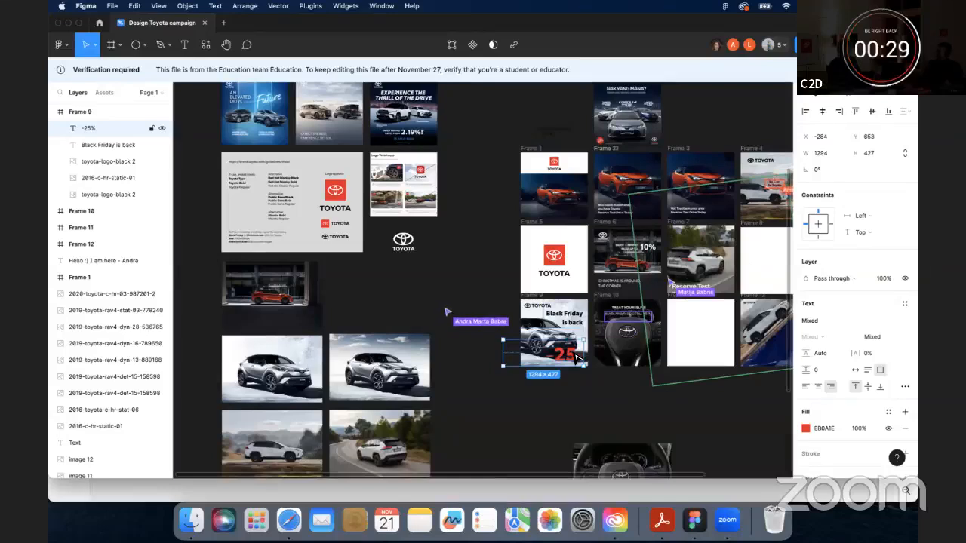
left_click_drag(503, 355, 525, 356)
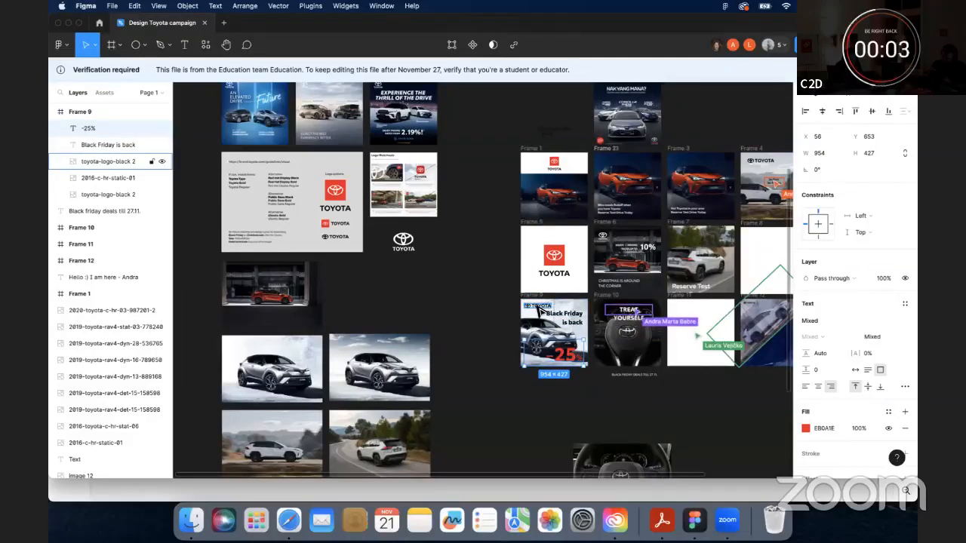
left_click(489, 319)
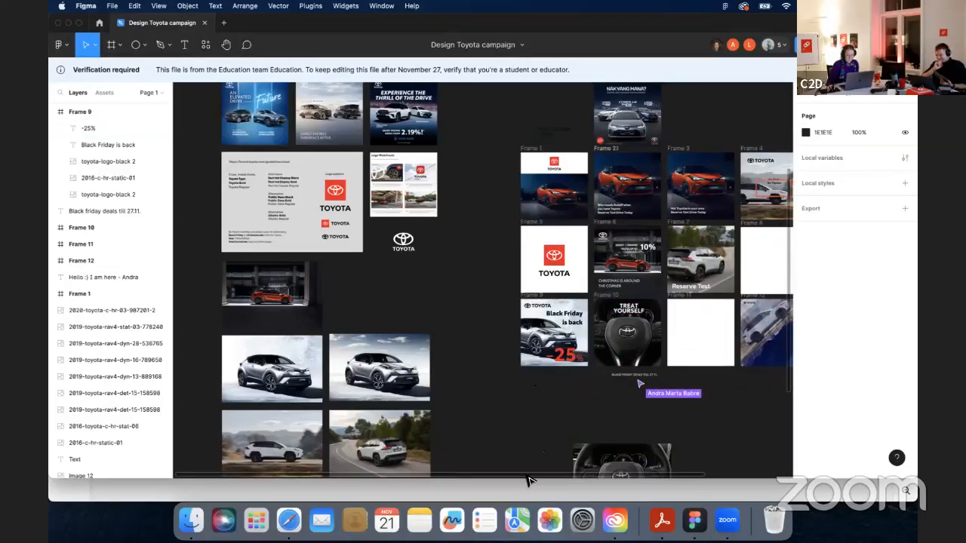
left_click_drag(528, 477, 655, 479)
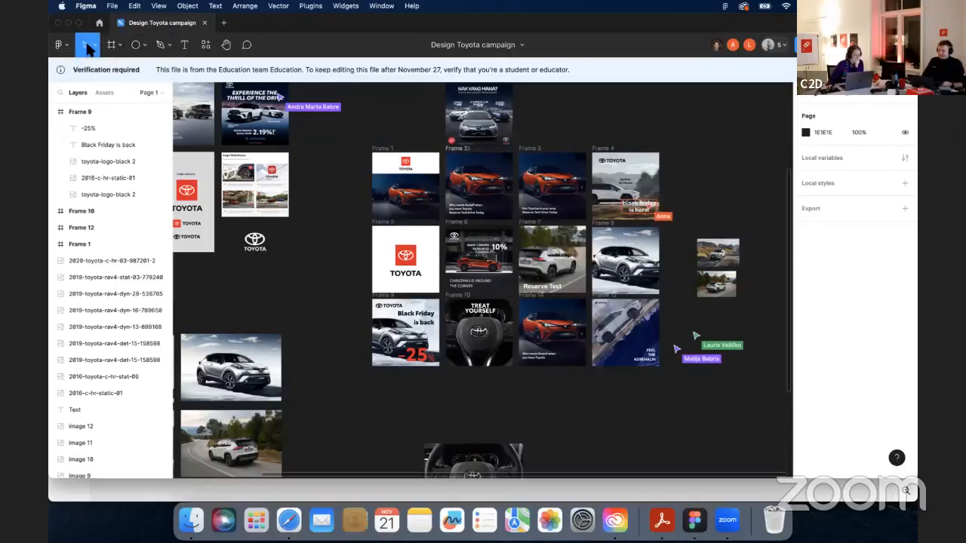
left_click(118, 46)
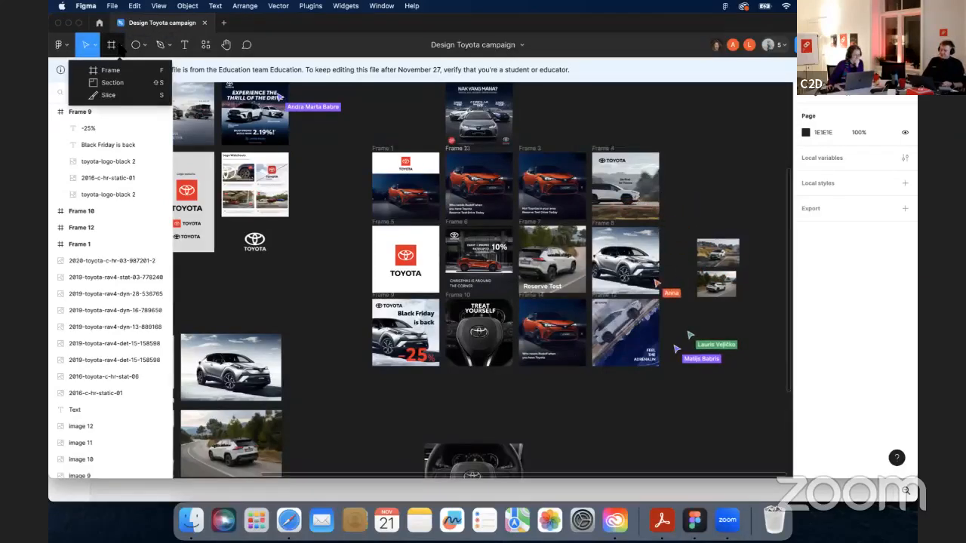
left_click(136, 45)
left_click(169, 46)
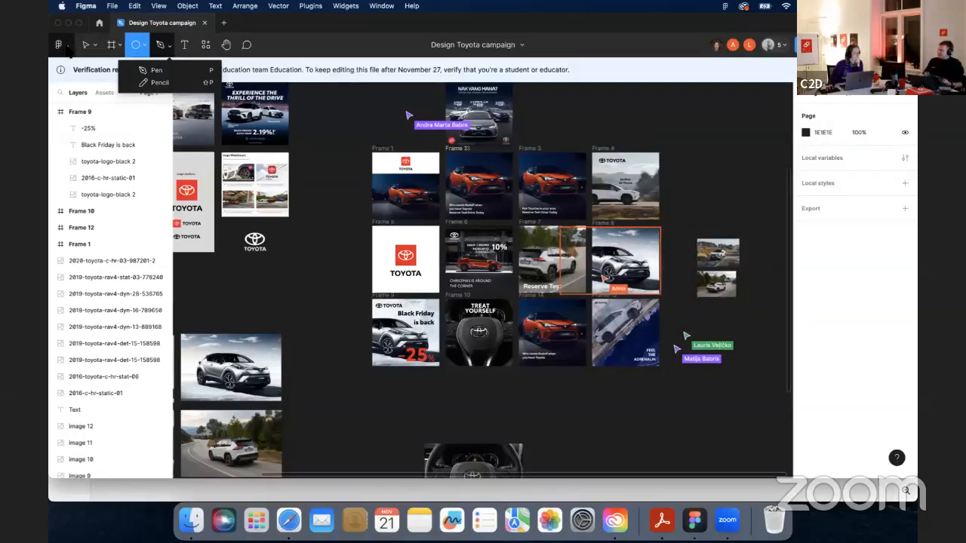
left_click(68, 50)
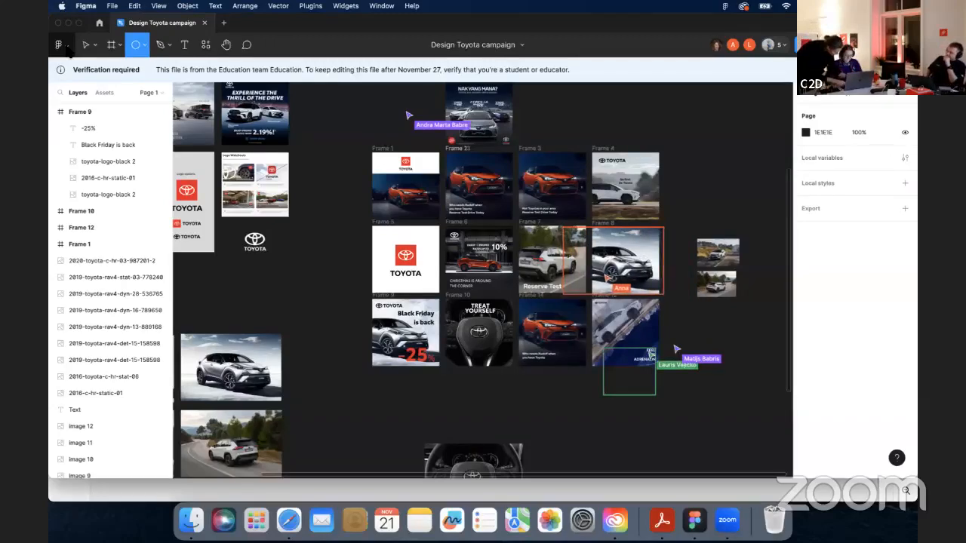
key("super+slash")
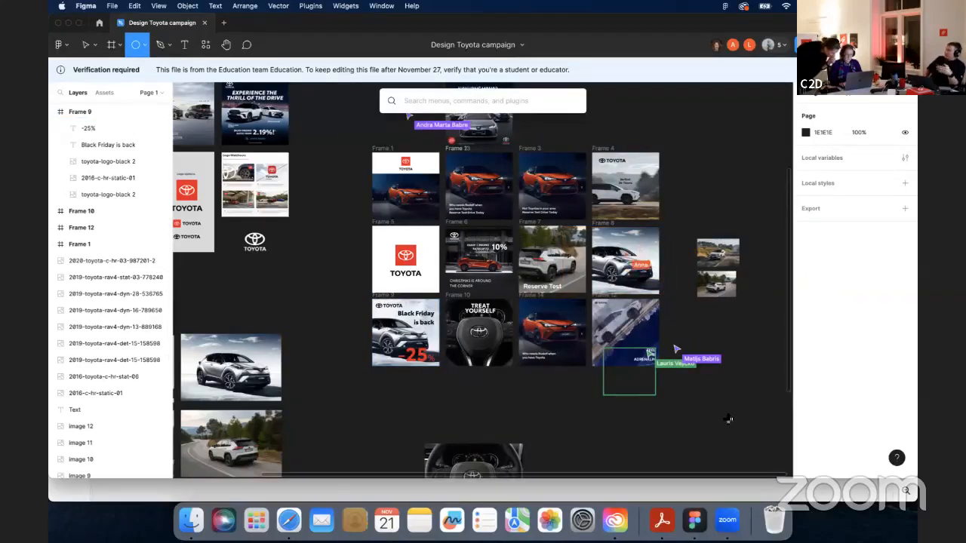
- Place a 100 × 100 px ellipse below the frame grid and hide the pixel grid
left_click(584, 442)
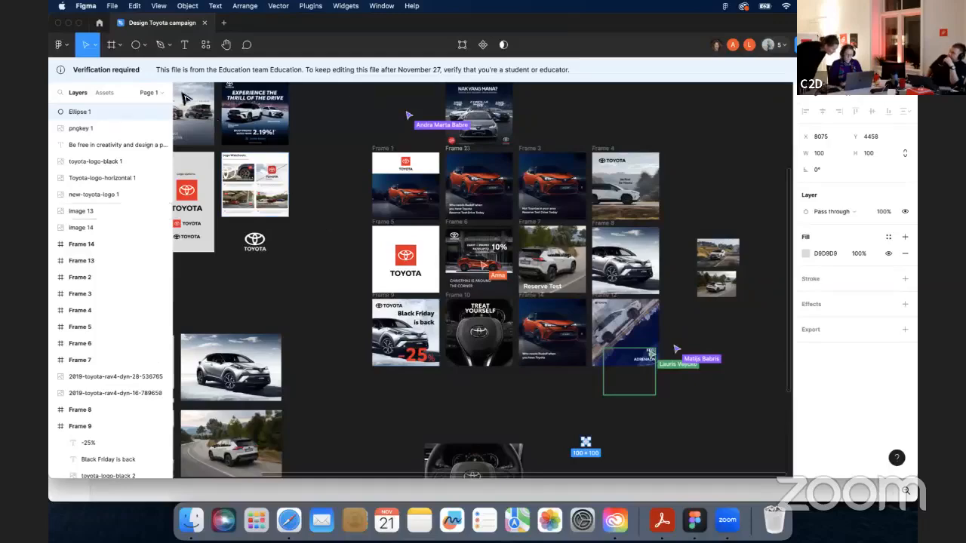
key("shift+apostrophe")
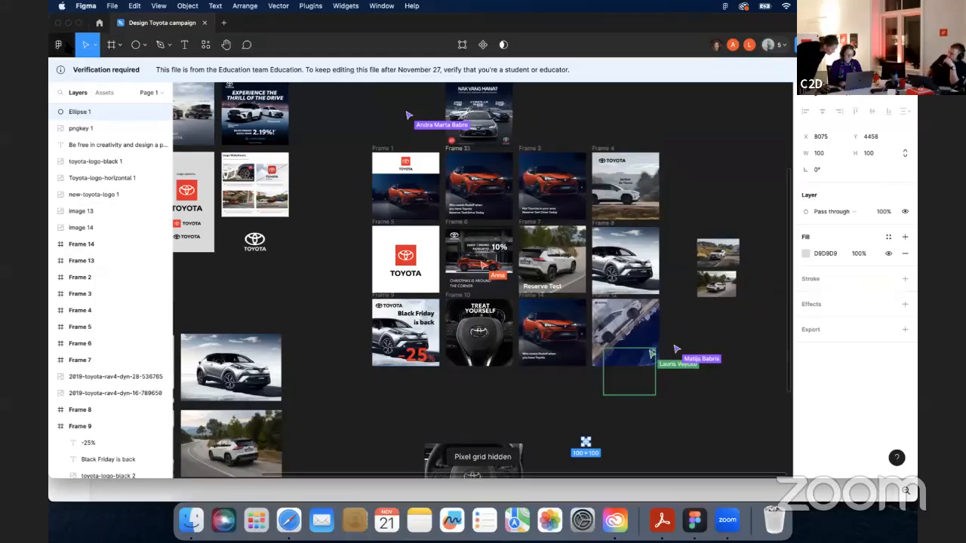
- Hide the interface to view the campaign frames full screen
key("super+equal")
key("super+equal")
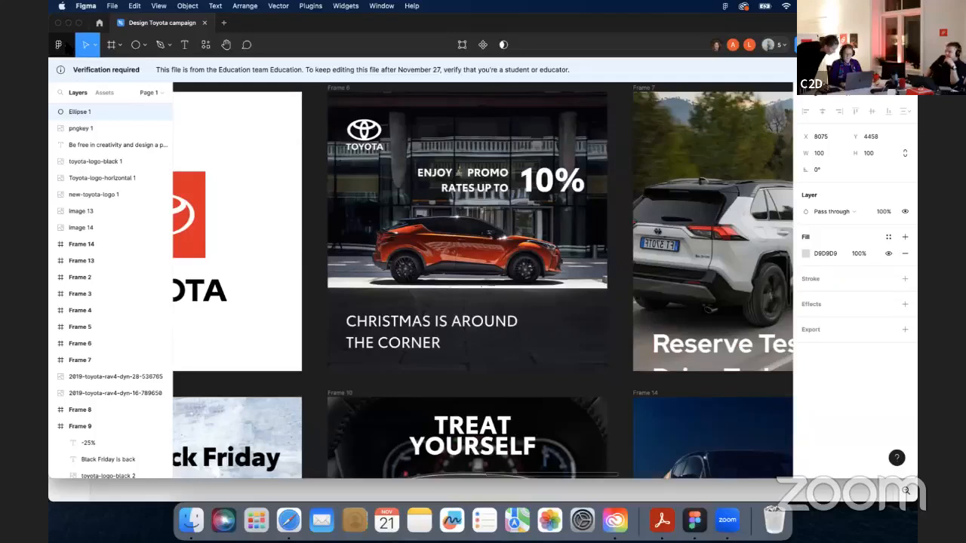
left_click(61, 45)
mouse_move(92, 118)
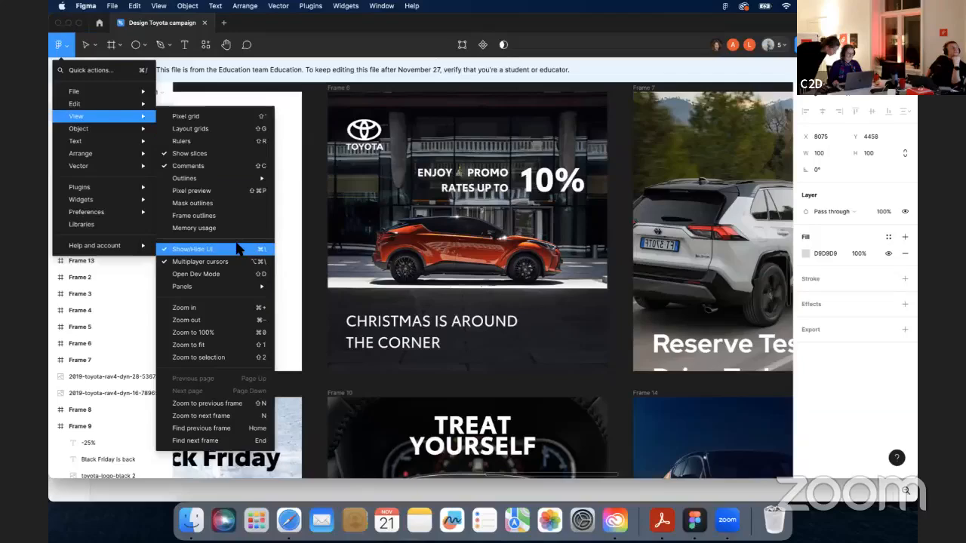
left_click(238, 249)
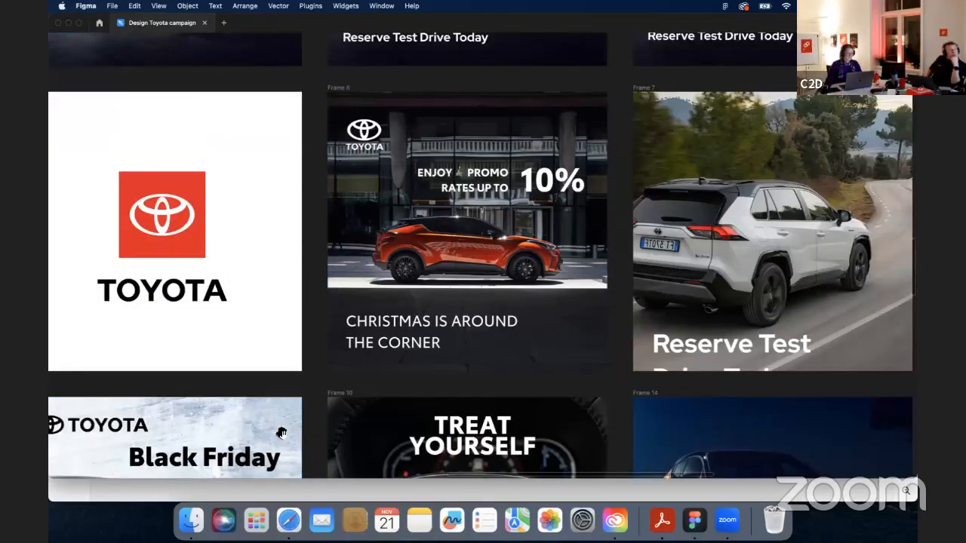
- Pan across the canvas to review the Toyota campaign frames made by the other participants
mouse_move(432, 338)
left_mouse_down()
mouse_move(546, 205)
mouse_move(495, 151)
mouse_move(434, 339)
left_mouse_up()
left_click_drag(422, 99, 356, 383)
left_click_drag(343, 126, 356, 270)
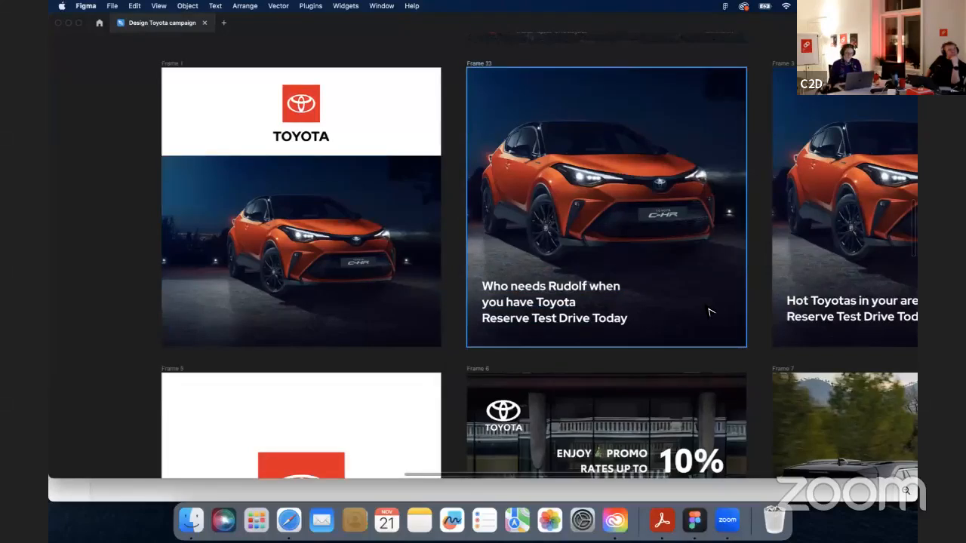
key("space")
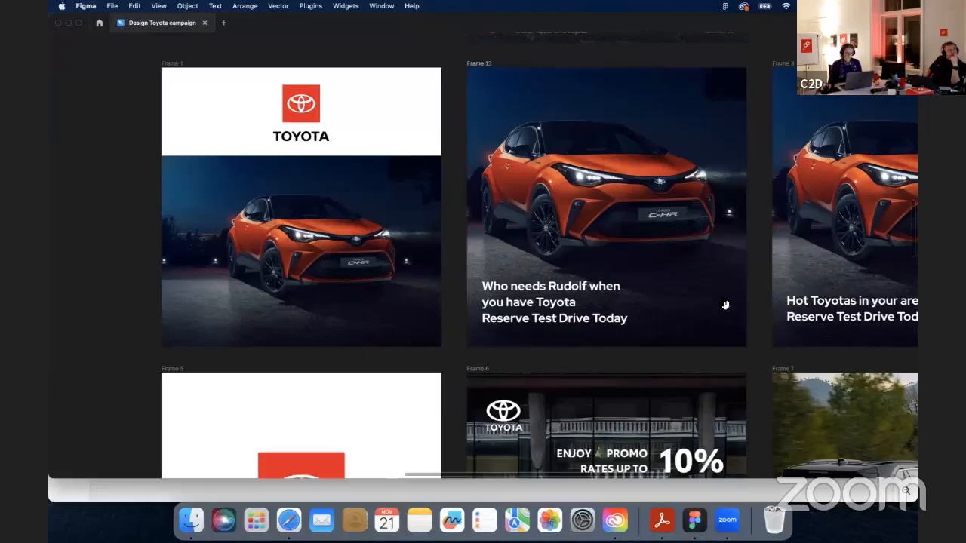
left_click_drag(727, 306, 430, 326)
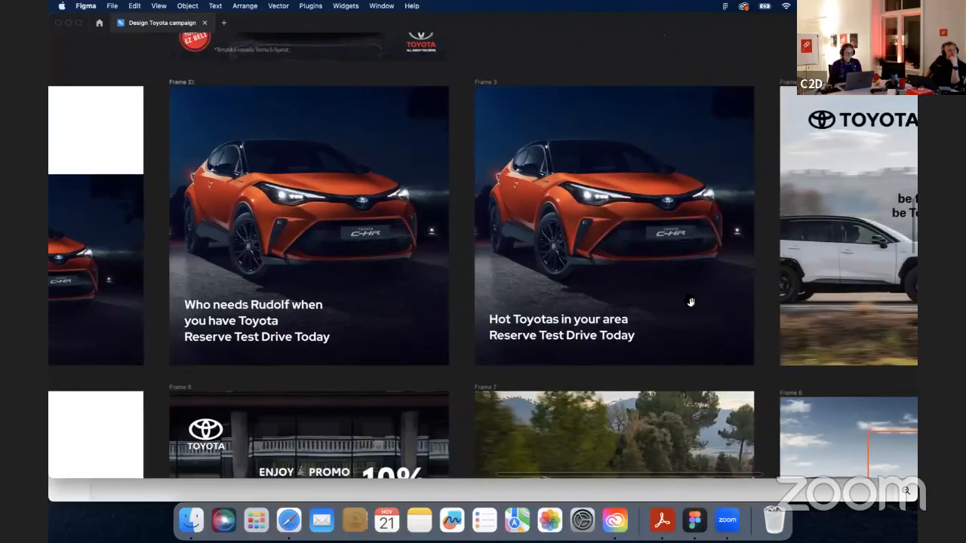
left_click_drag(690, 302, 455, 301)
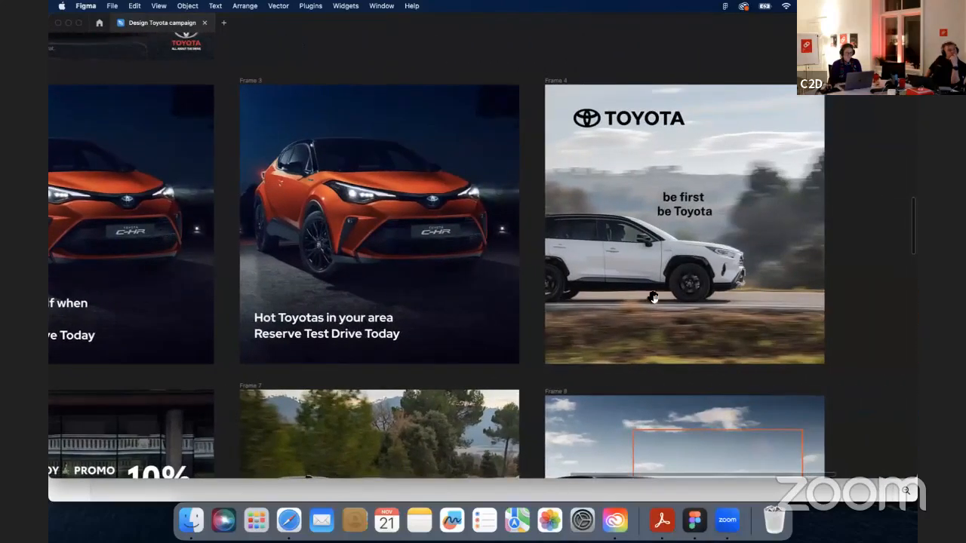
left_click_drag(652, 299, 640, 111)
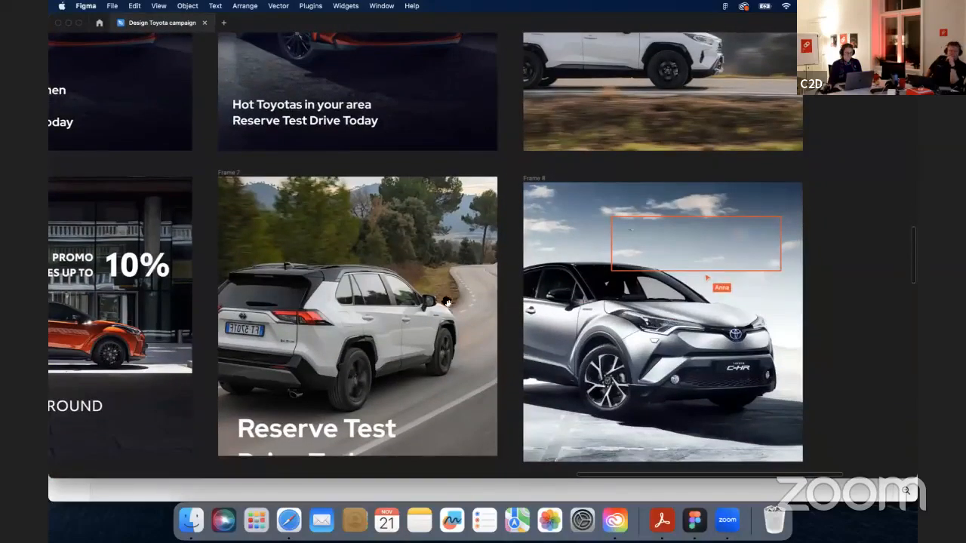
left_click_drag(467, 297, 745, 270)
left_click_drag(363, 262, 641, 273)
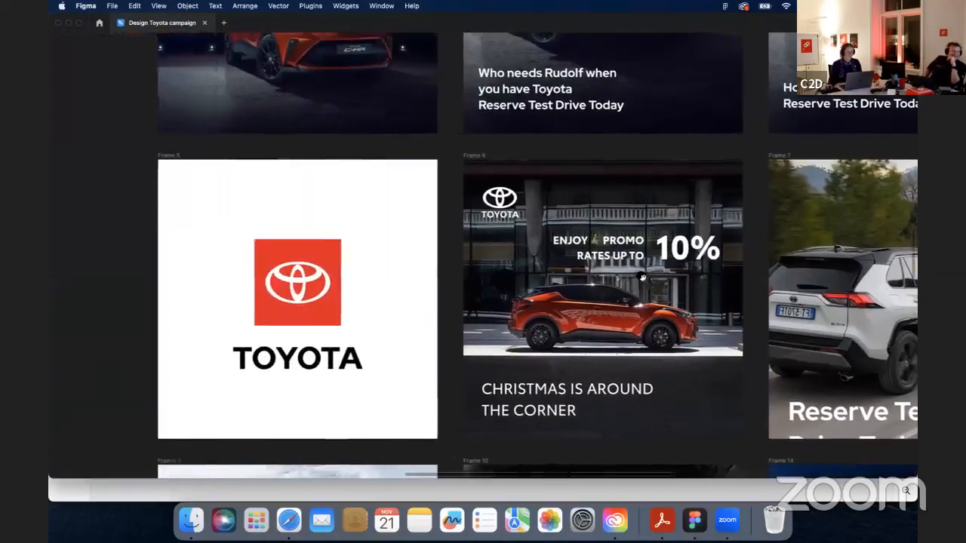
left_click_drag(437, 228, 432, 412)
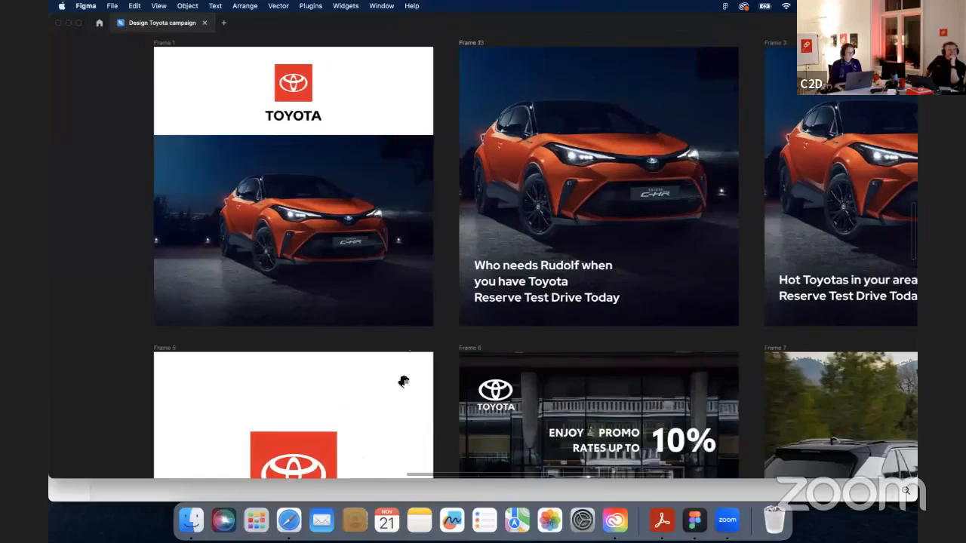
scroll(397, 304, "up", 3)
scroll(397, 304, "right", 2)
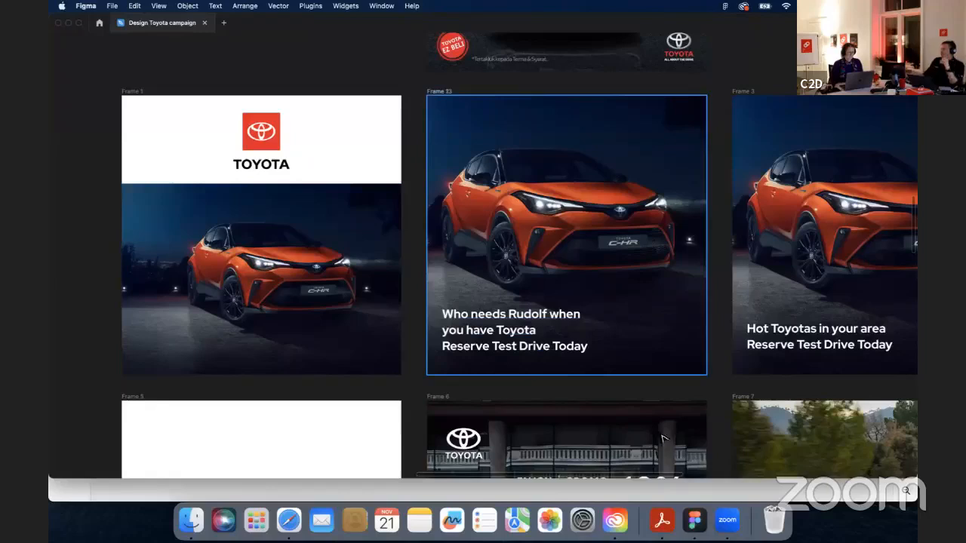
- Switch to Adobe Acrobat to reread the exercise brief, then return to Figma
left_click(662, 520)
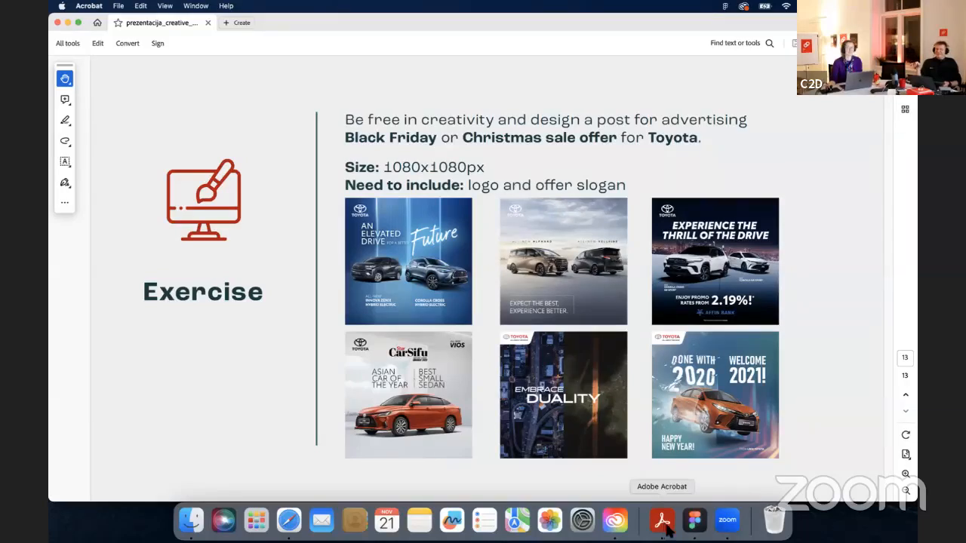
left_click(695, 521)
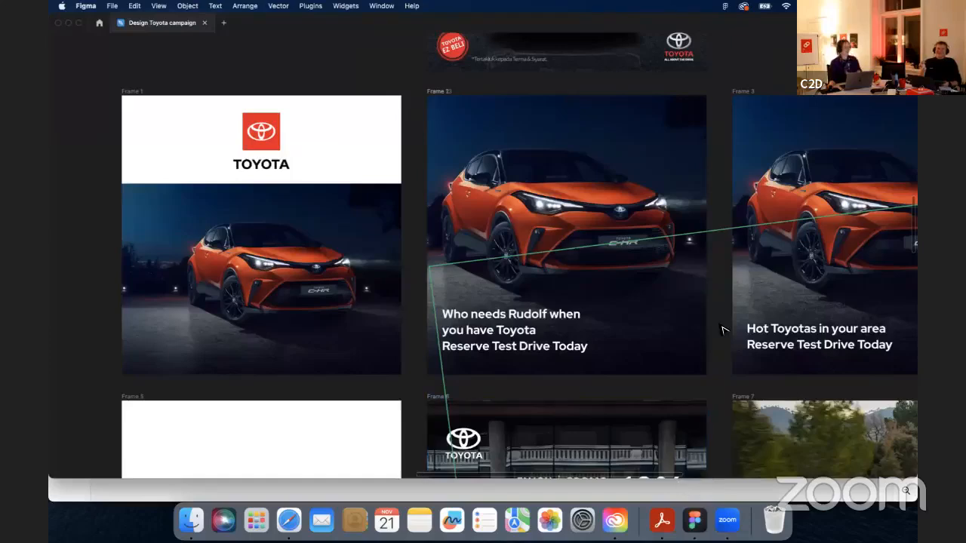
- Pan through the remaining campaign frames, including the Christmas and parking posts, and back to Frame 1
scroll(752, 367, "right", 10)
scroll(752, 367, "down", 4)
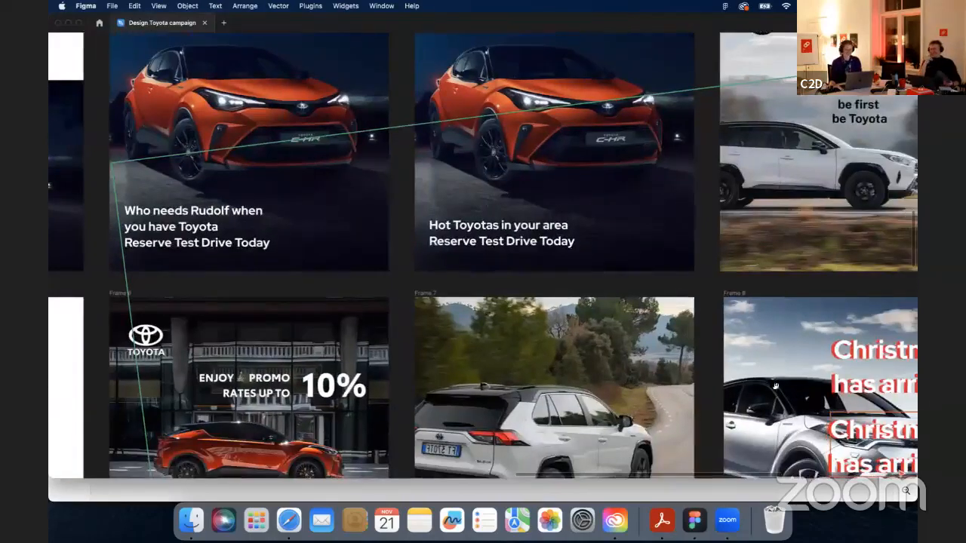
scroll(575, 389, "down", 5)
scroll(575, 389, "right", 2)
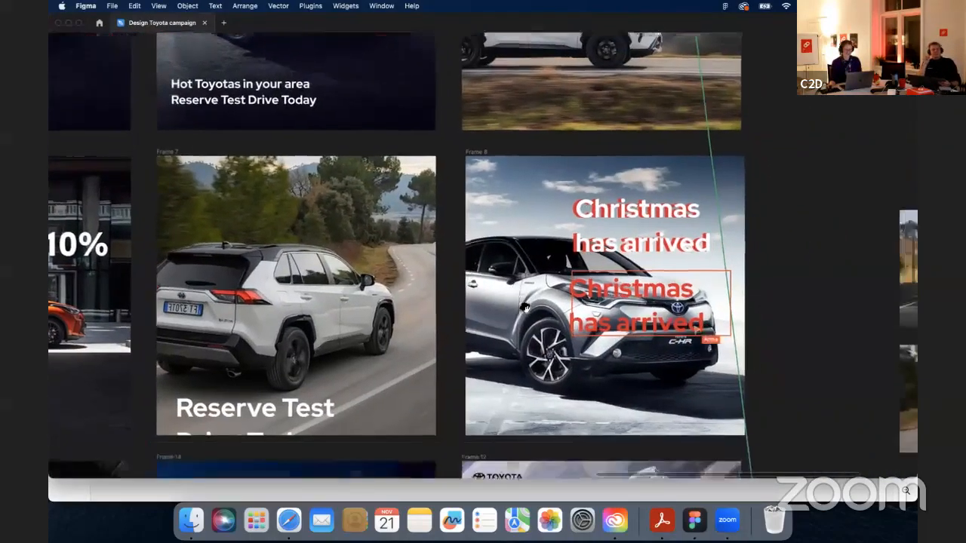
scroll(538, 296, "down", 5)
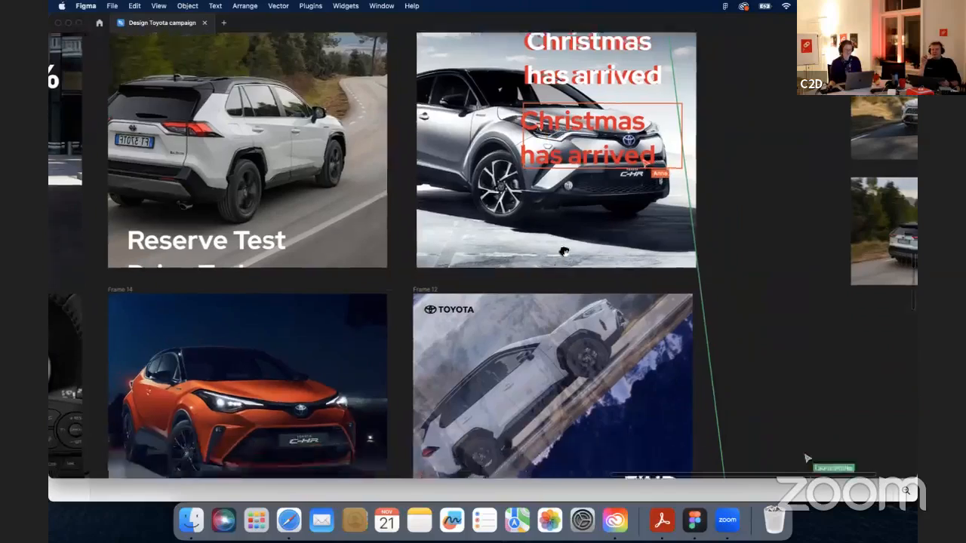
left_click_drag(563, 170, 567, 167)
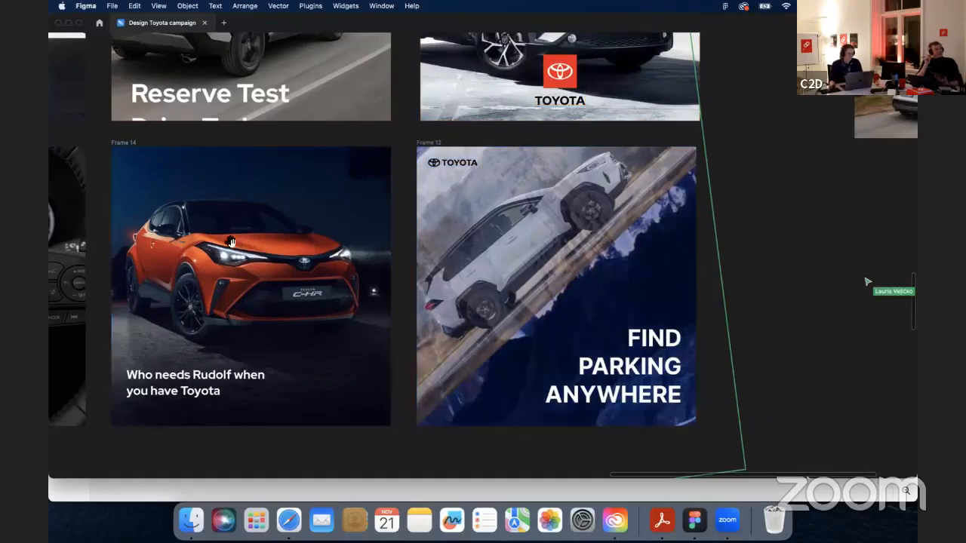
mouse_move(231, 242)
left_mouse_down()
mouse_move(293, 249)
mouse_move(596, 237)
left_mouse_up()
left_click_drag(164, 235, 511, 235)
left_click_drag(448, 67, 362, 355)
mouse_move(398, 112)
left_mouse_down()
mouse_move(393, 297)
mouse_move(375, 370)
left_mouse_up()
mouse_move(368, 174)
left_mouse_down()
mouse_move(362, 255)
mouse_move(378, 261)
left_mouse_up()
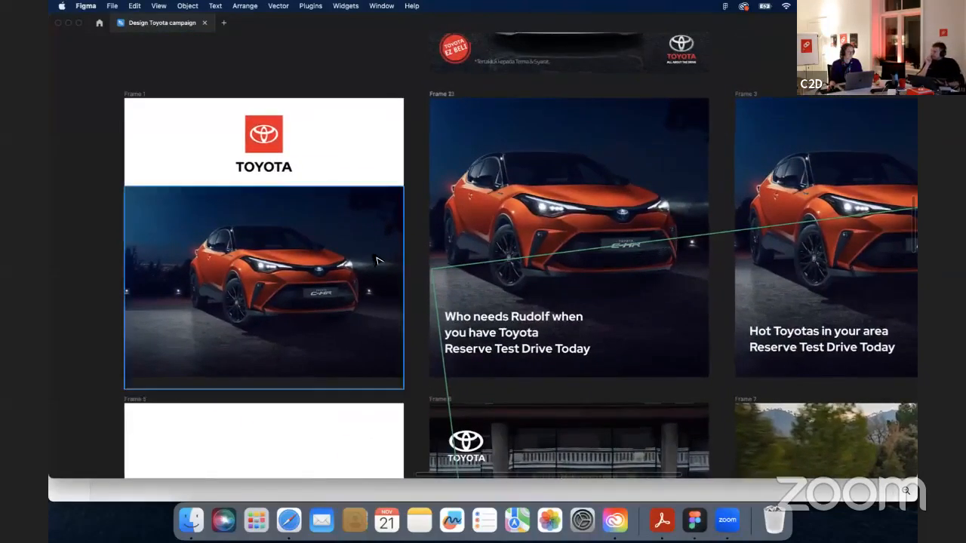